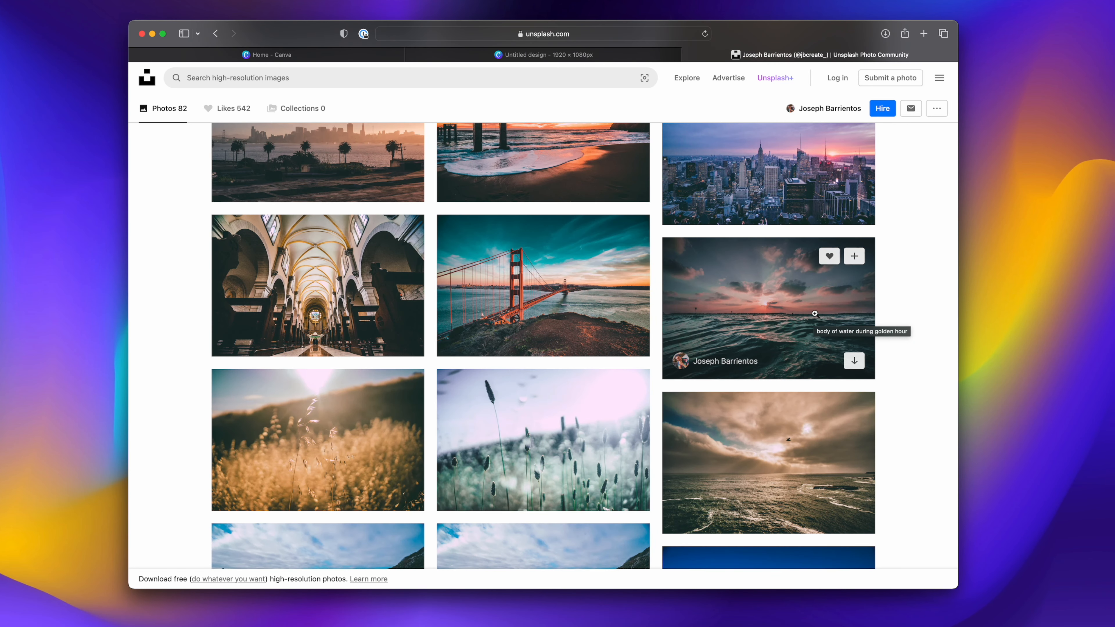
Download the Unsplash photo of the body of water during golden hour in Large size (2400 x 1600).
left_click(813, 317)
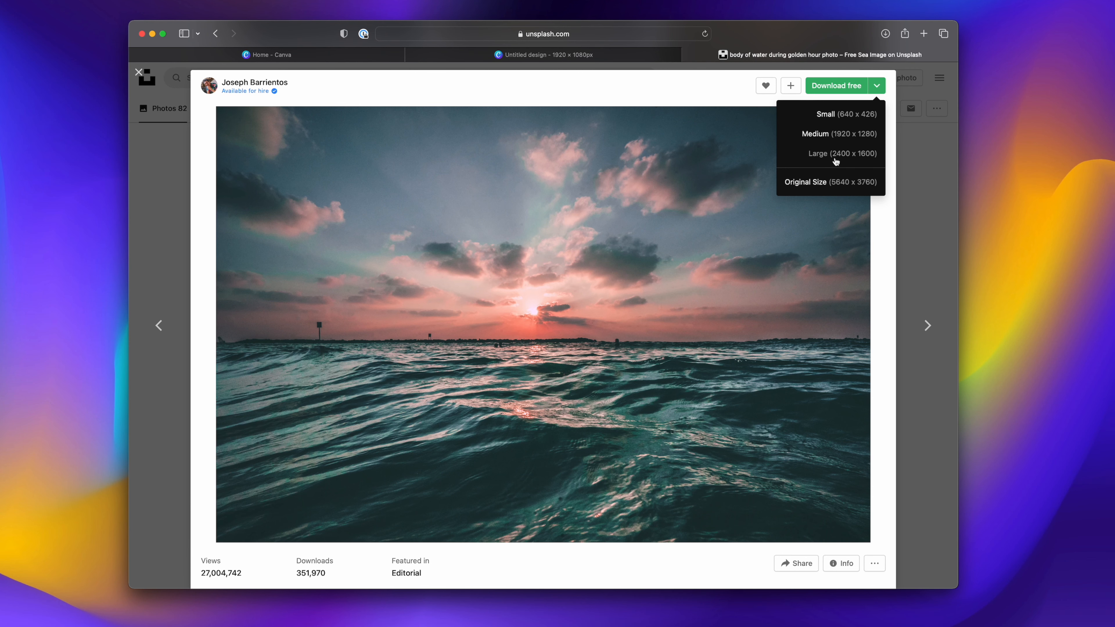
left_click(835, 154)
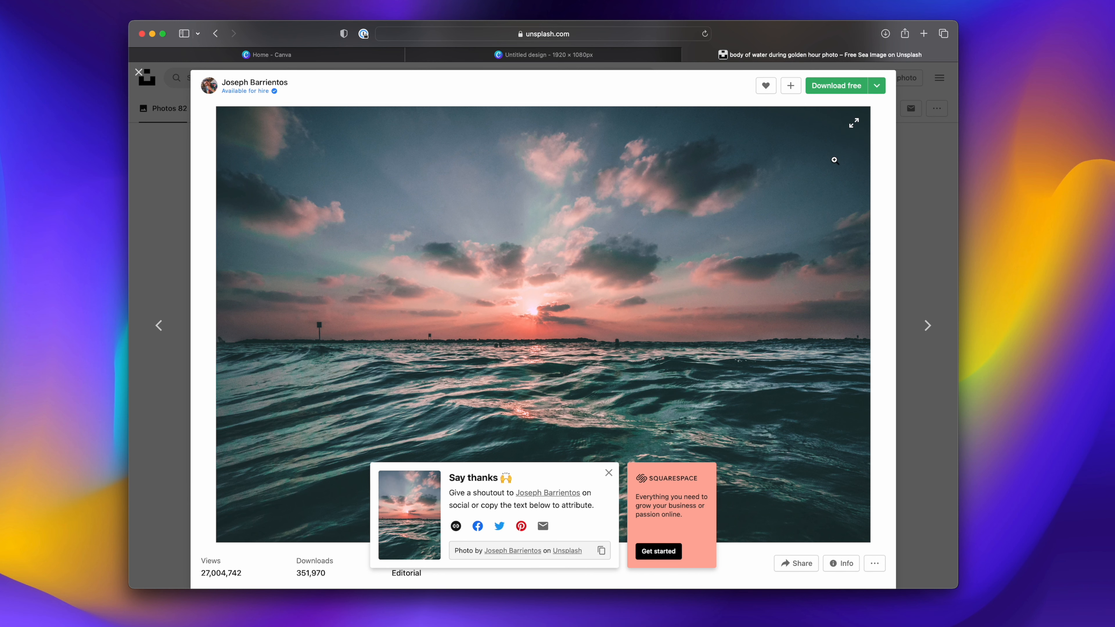
Switch to the untitled Canva design and place the downloaded ocean sunset photo on the blank page.
left_click(587, 57)
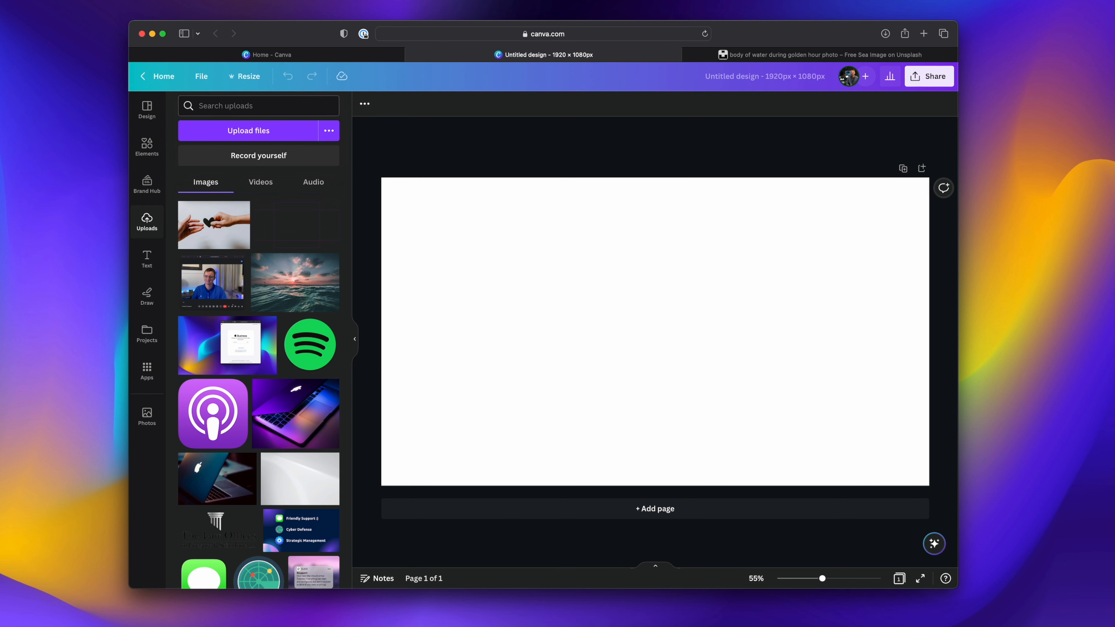
left_click(862, 626)
left_click_drag(862, 620, 680, 293)
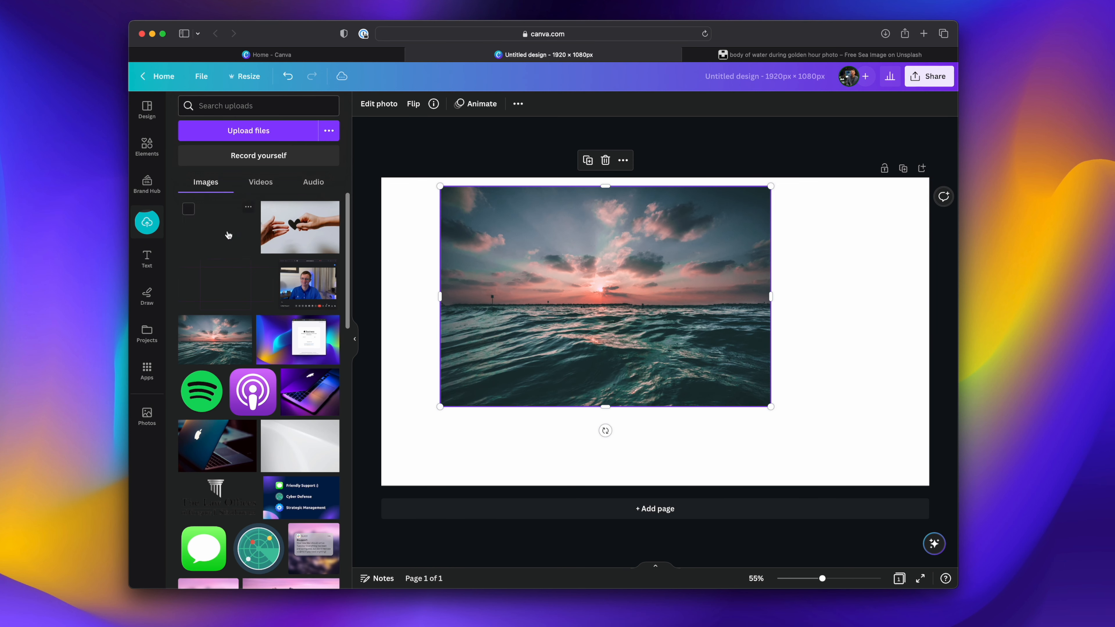
Enlarge the ocean photo until it covers the whole page and centre it vertically.
left_click_drag(580, 299, 558, 292)
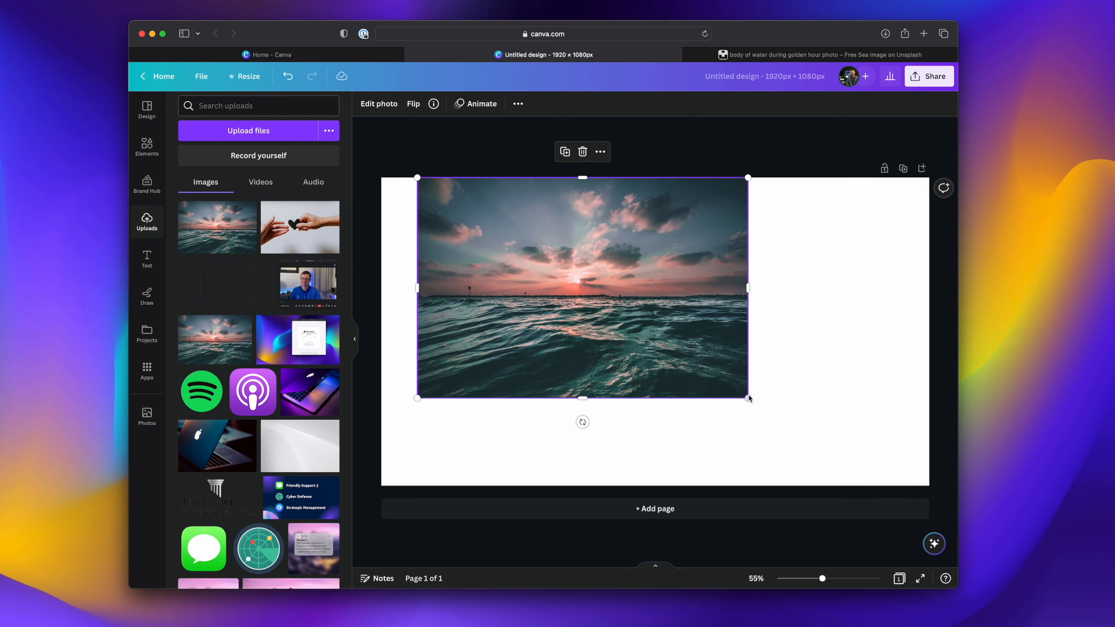
left_click_drag(749, 399, 934, 540)
left_click_drag(792, 414, 754, 390)
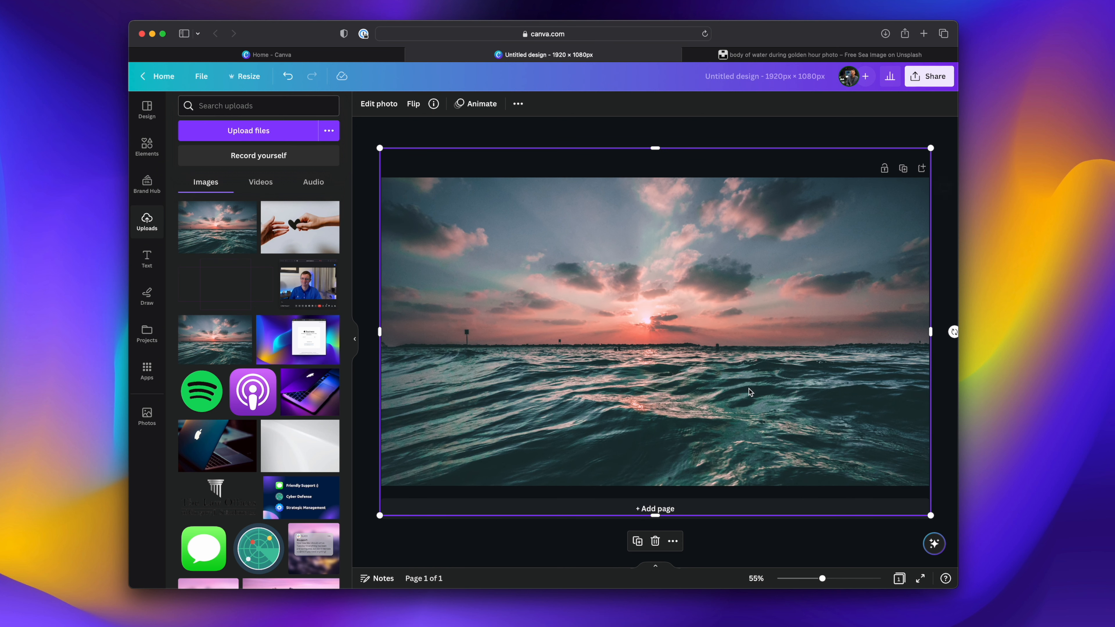
left_click(554, 131)
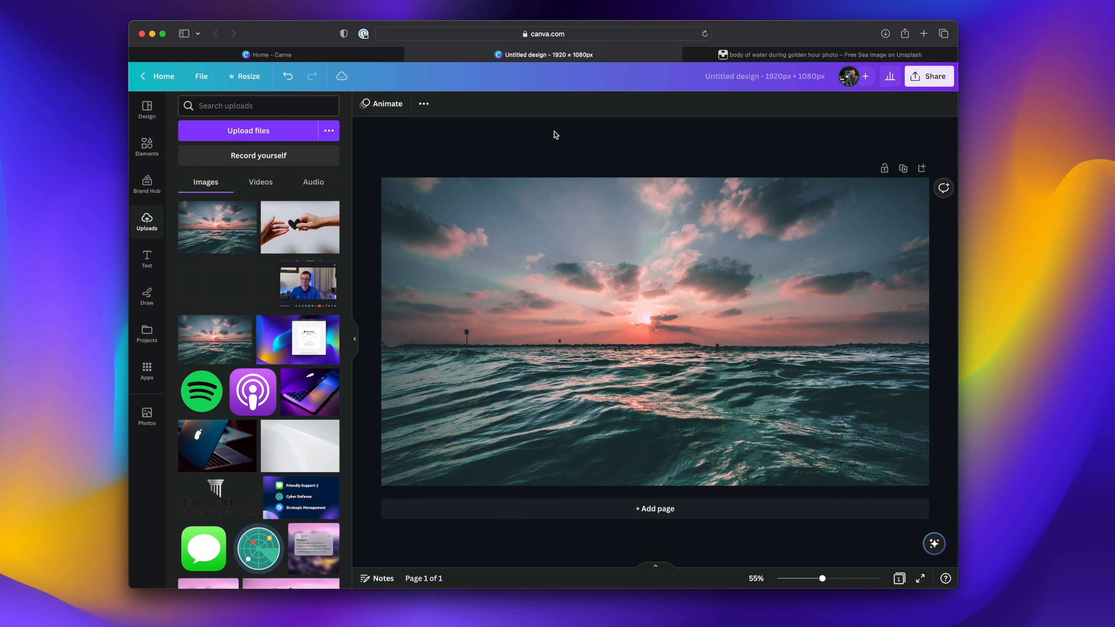
Add a heading to the page with the text "BAPTISM SUNDAY".
left_click(154, 255)
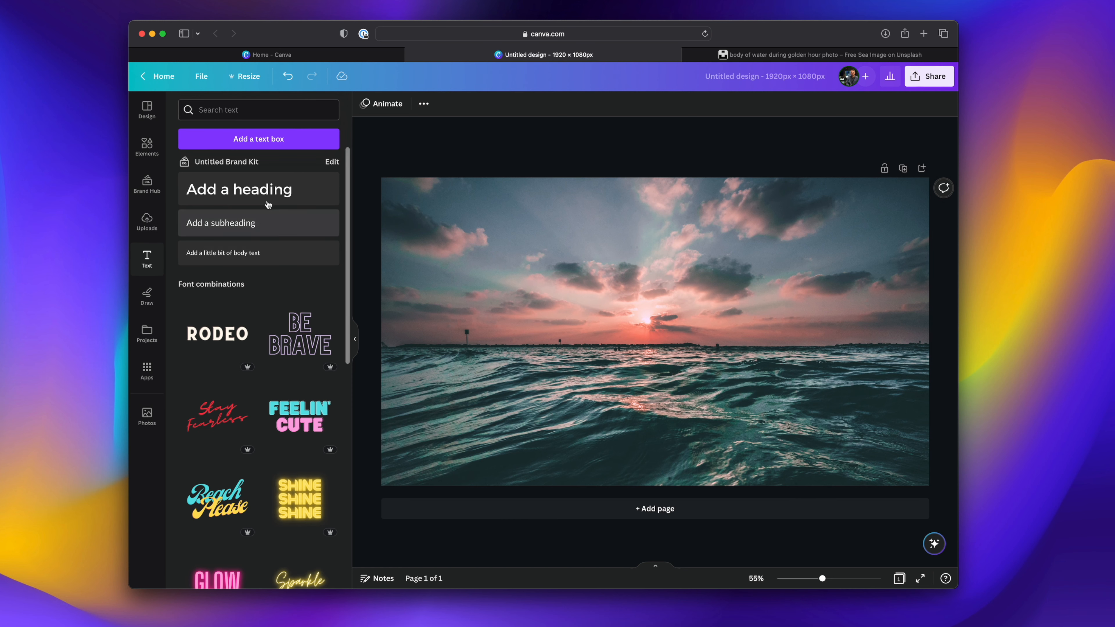
left_click(263, 197)
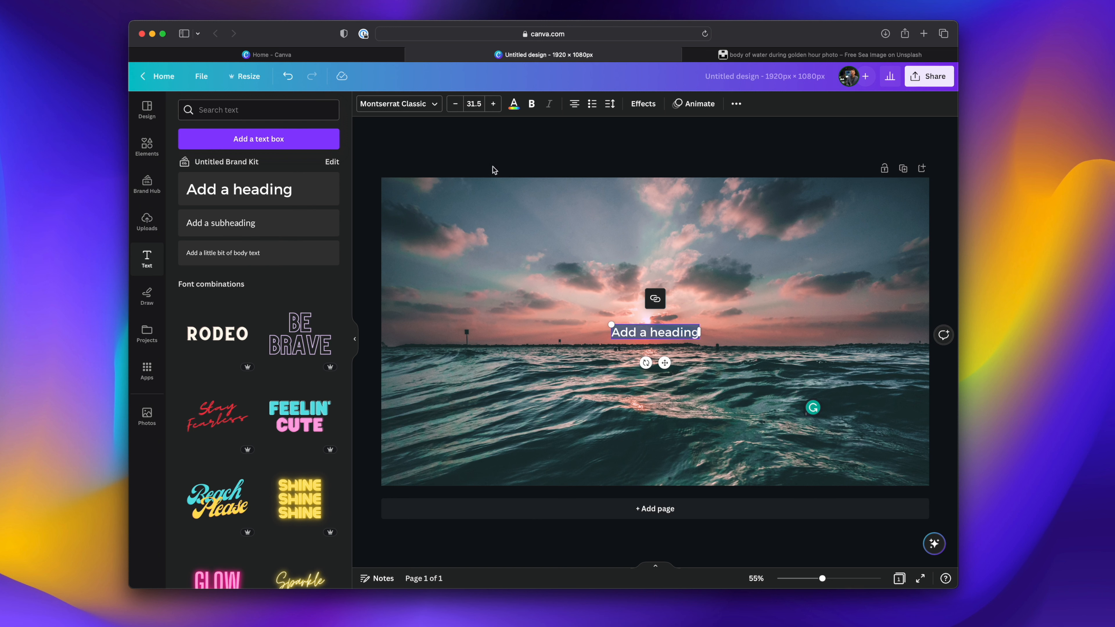
type("BAPTISM SUNDAY")
Increase the font size of the whole BAPTISM SUNDAY heading to 87.5.
key("super+a")
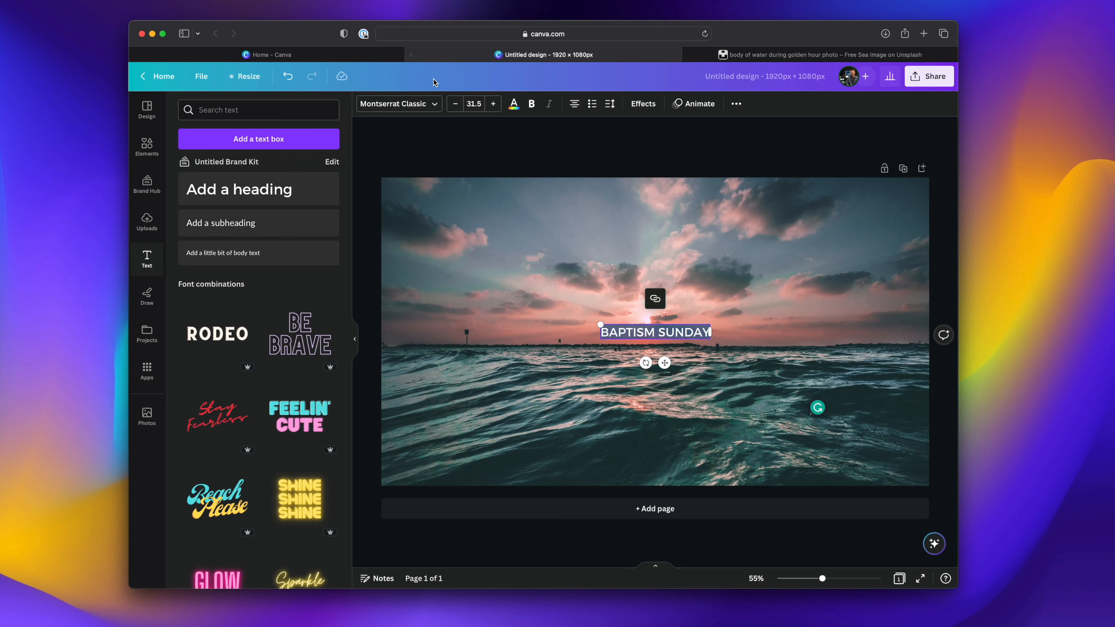
left_click(496, 105)
left_click(496, 107)
left_click(497, 107)
left_click(497, 107)
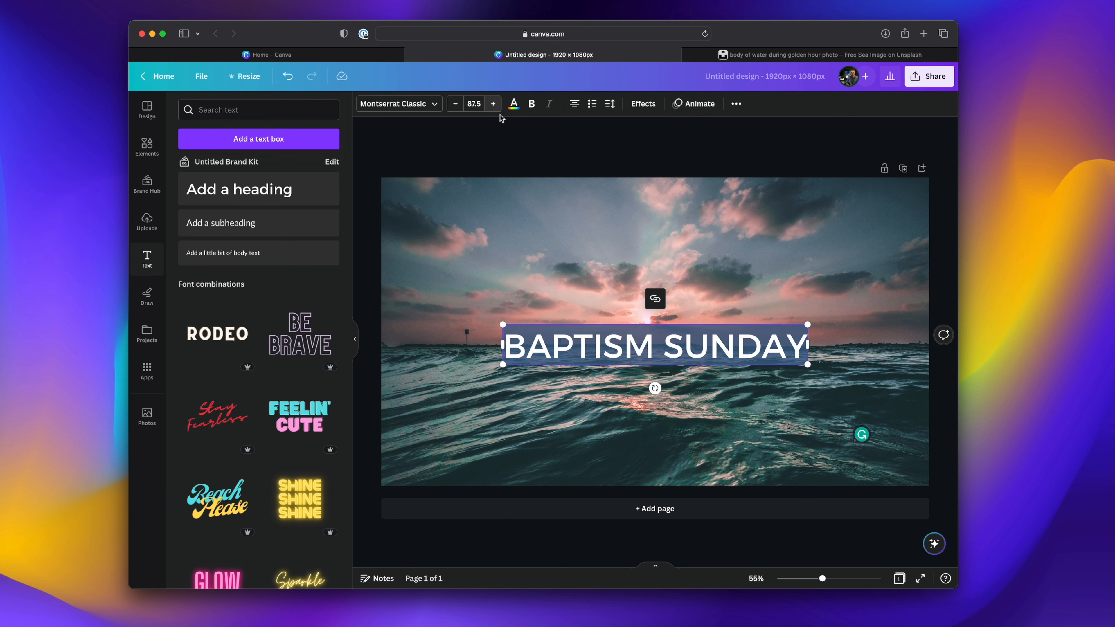
left_click(706, 197)
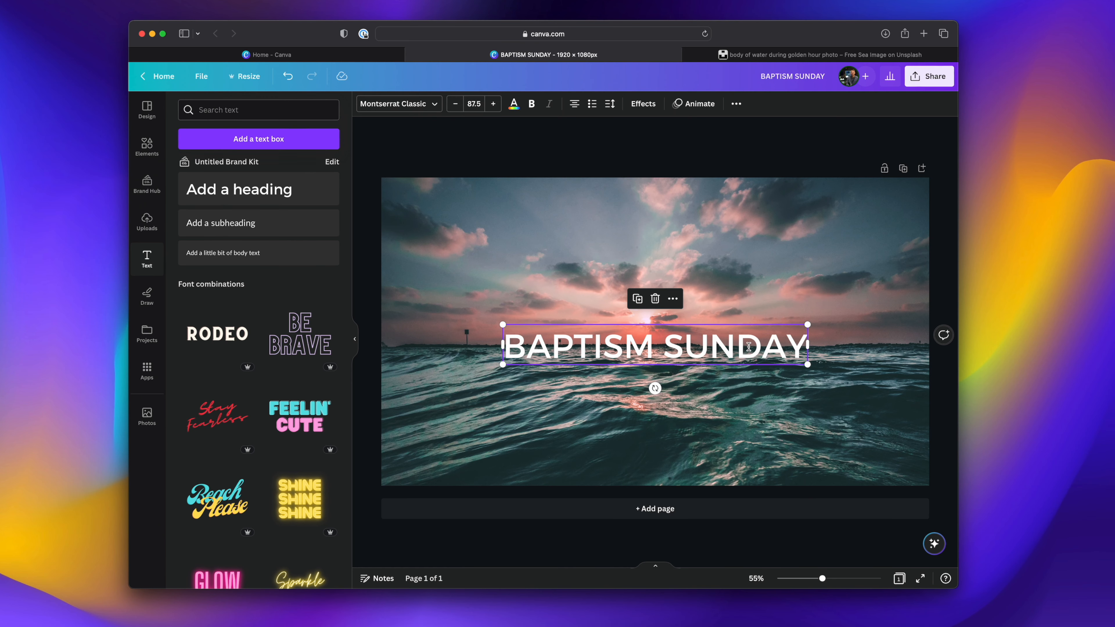
Move the BAPTISM SUNDAY heading slightly up to the page's centre and change its font to bold Lato.
left_click_drag(749, 347, 746, 333)
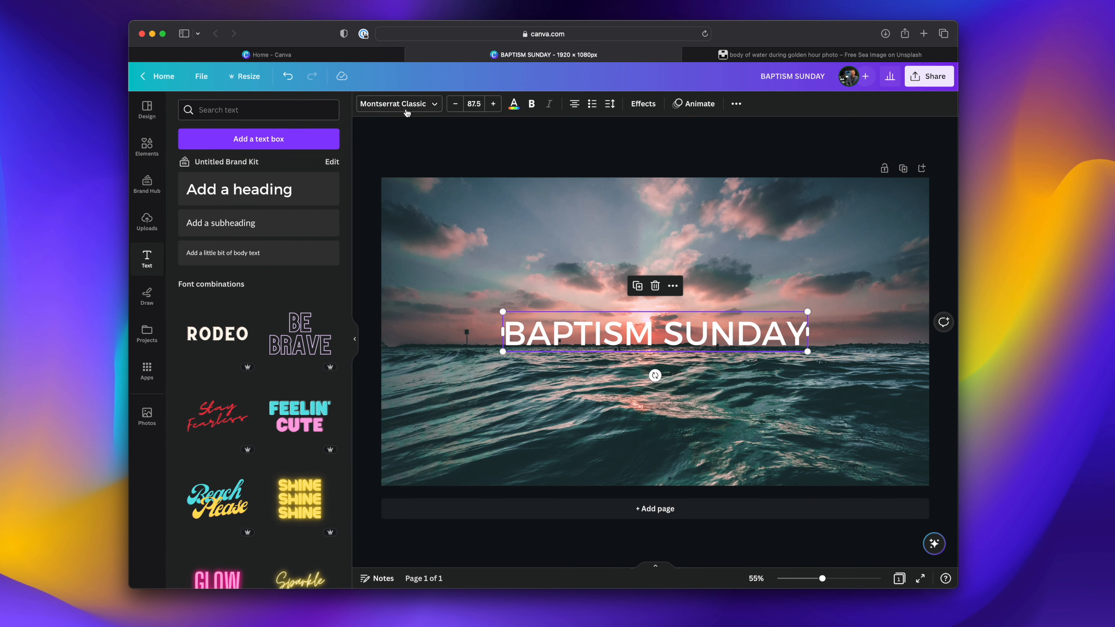
left_click(399, 104)
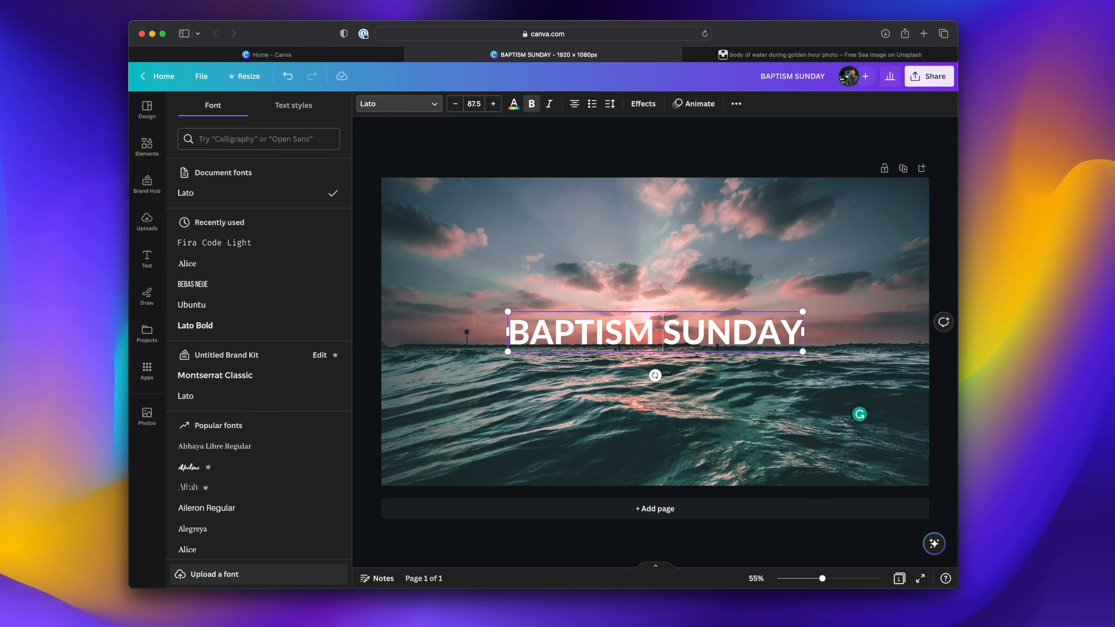
Break the heading into two lines, BAPTISM above SUNDAY, and centre the text on the page.
key("Return")
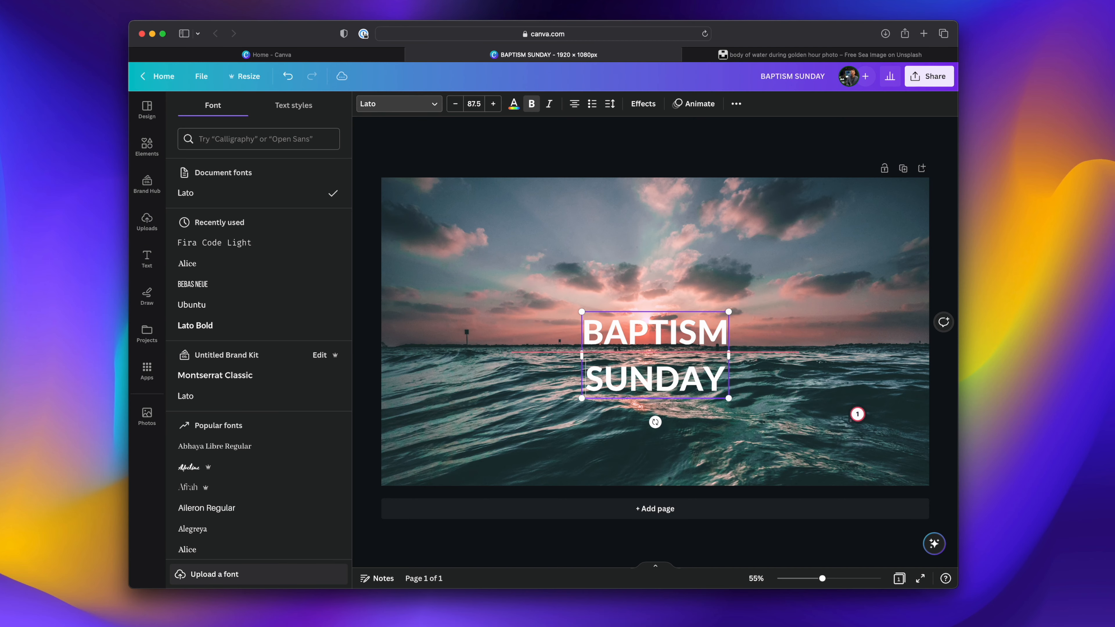
left_click(801, 344)
left_click(657, 364)
left_click_drag(656, 365, 656, 341)
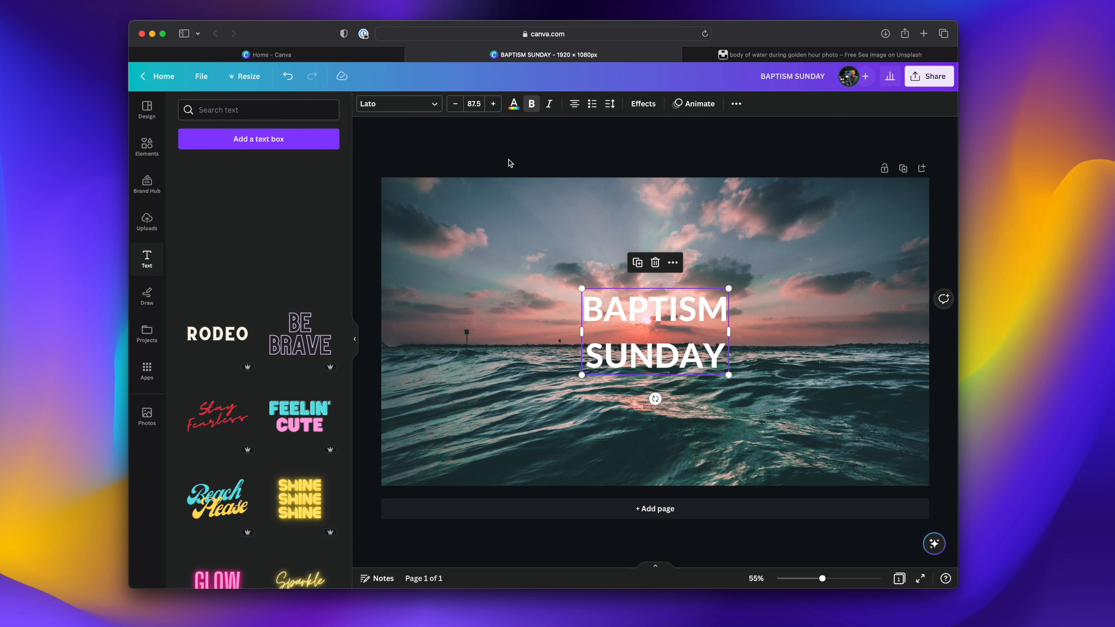
Set the font size of the two-line heading to 110 and move it up to the page's centre.
left_click(482, 103)
scroll(483, 382, "down", 5)
double_click(672, 309)
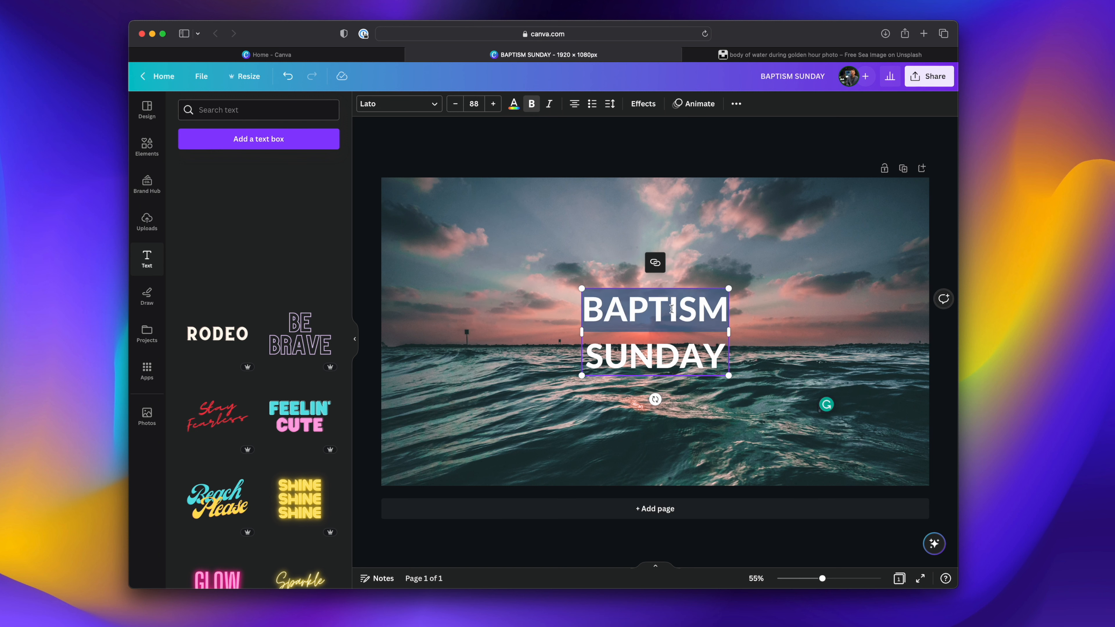
left_click(672, 309)
left_click(483, 105)
type("100")
key("Return")
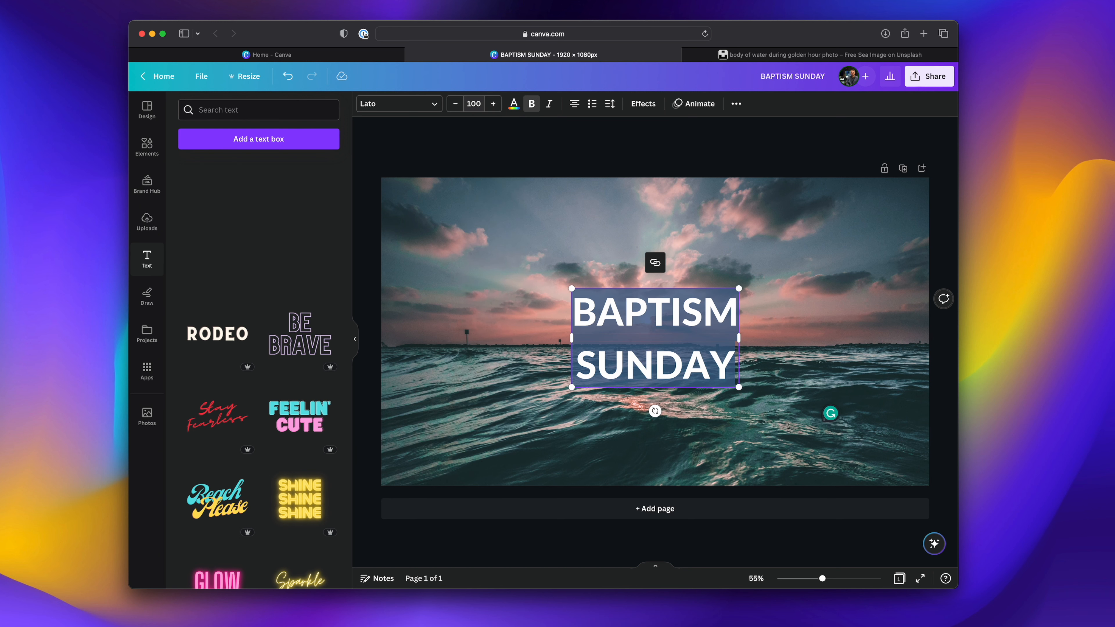
triple_click(478, 102)
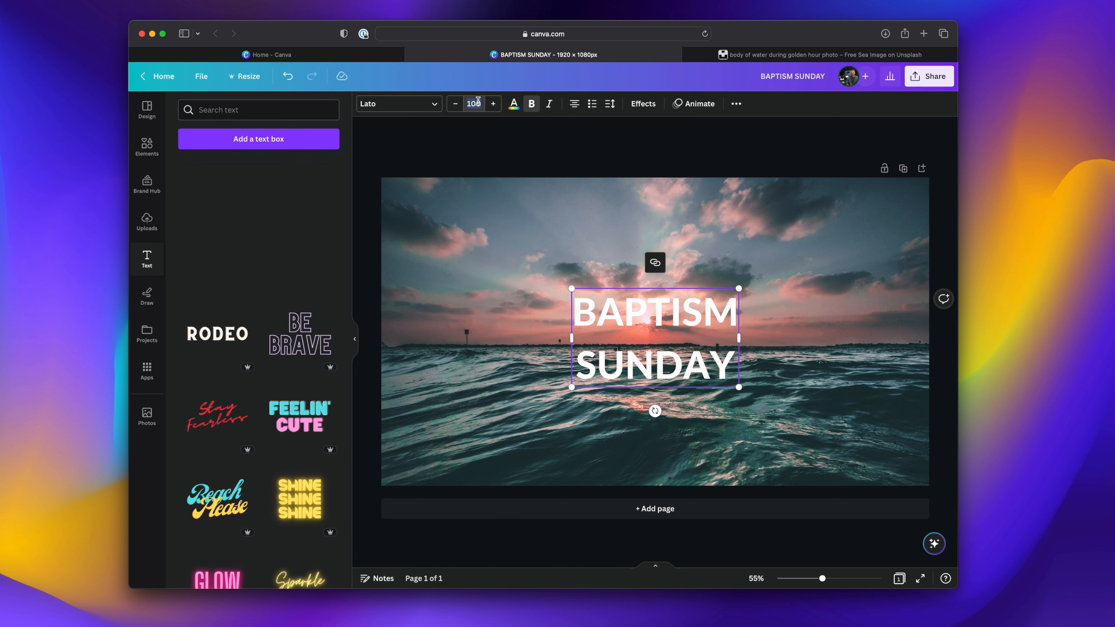
type("110")
key("Return")
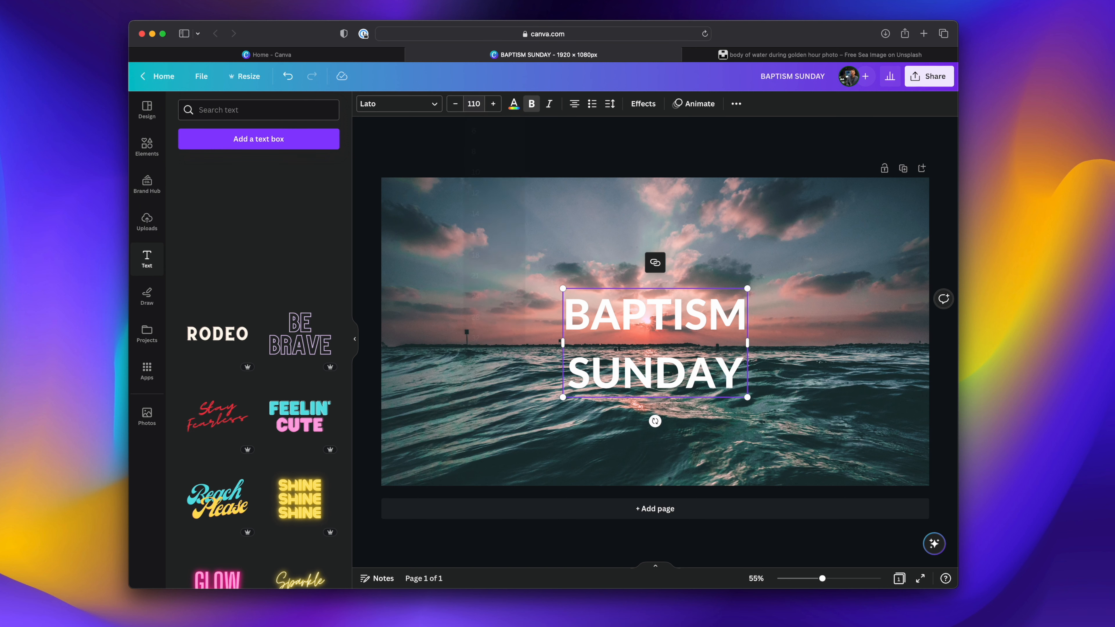
left_click(923, 319)
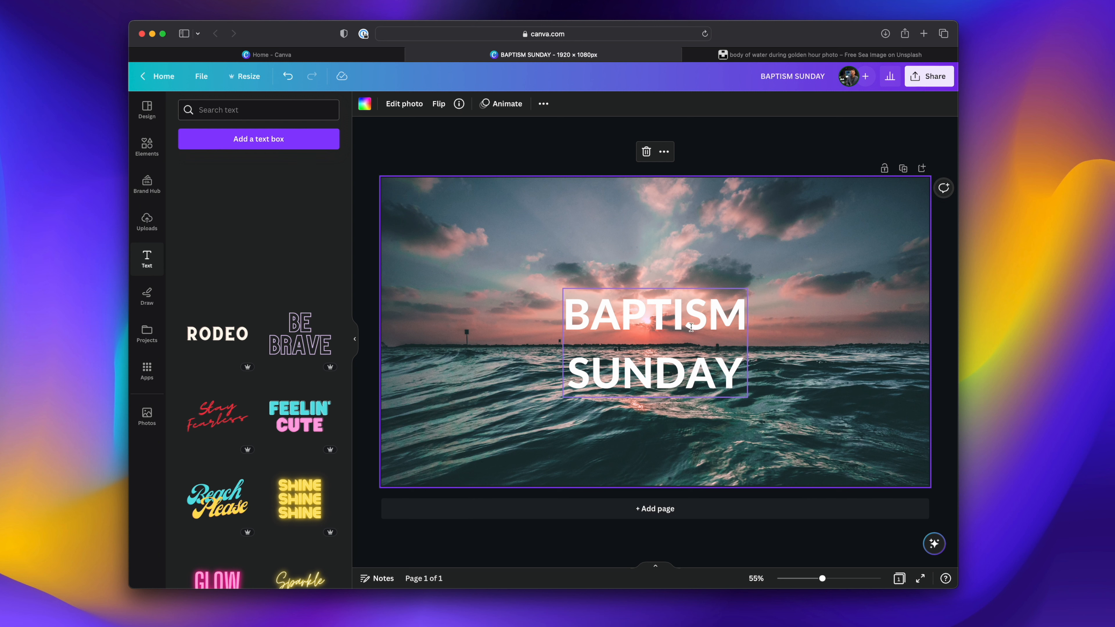
left_click_drag(674, 338, 680, 330)
Open the ocean background photo for cropping.
left_click(846, 421)
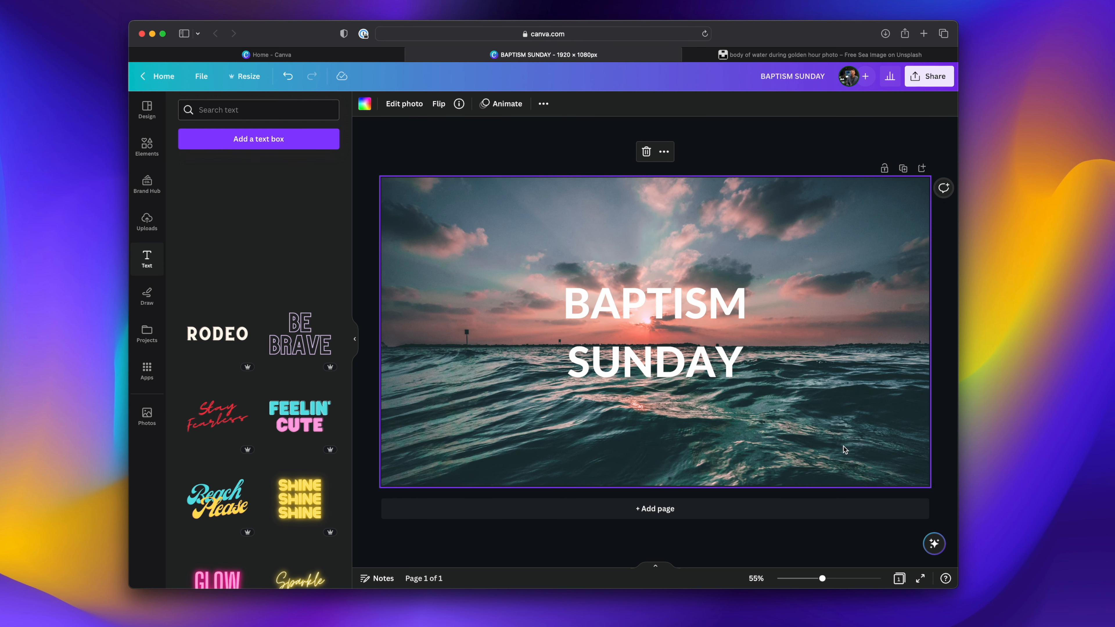
double_click(858, 448)
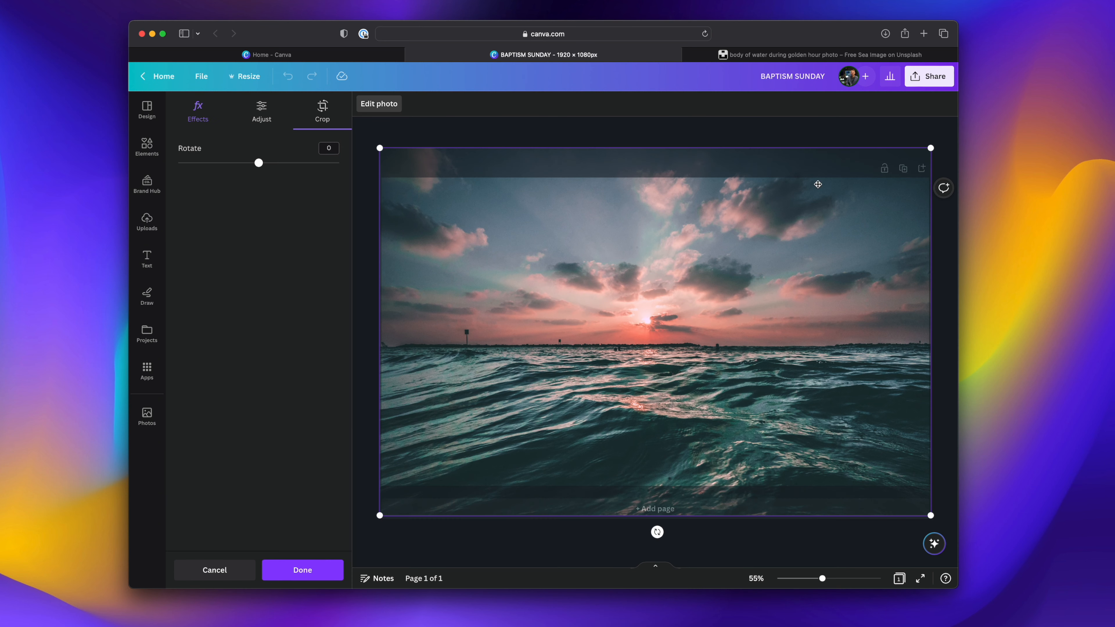
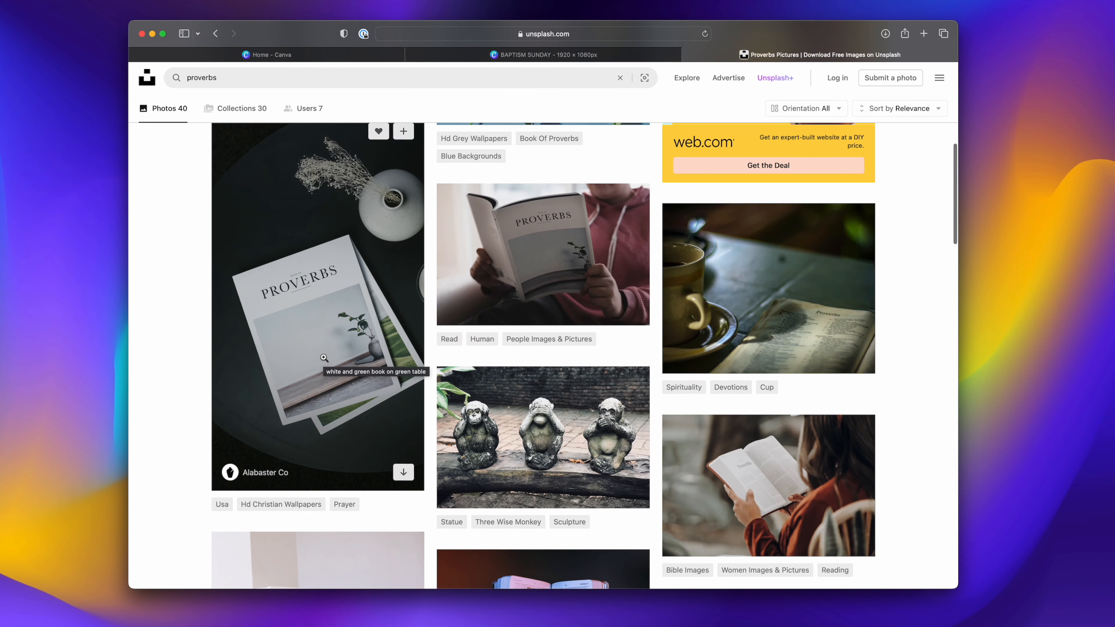
Look through the Unsplash photo results for "proverbs" and search the library for "books" instead.
scroll(326, 358, "down", 10)
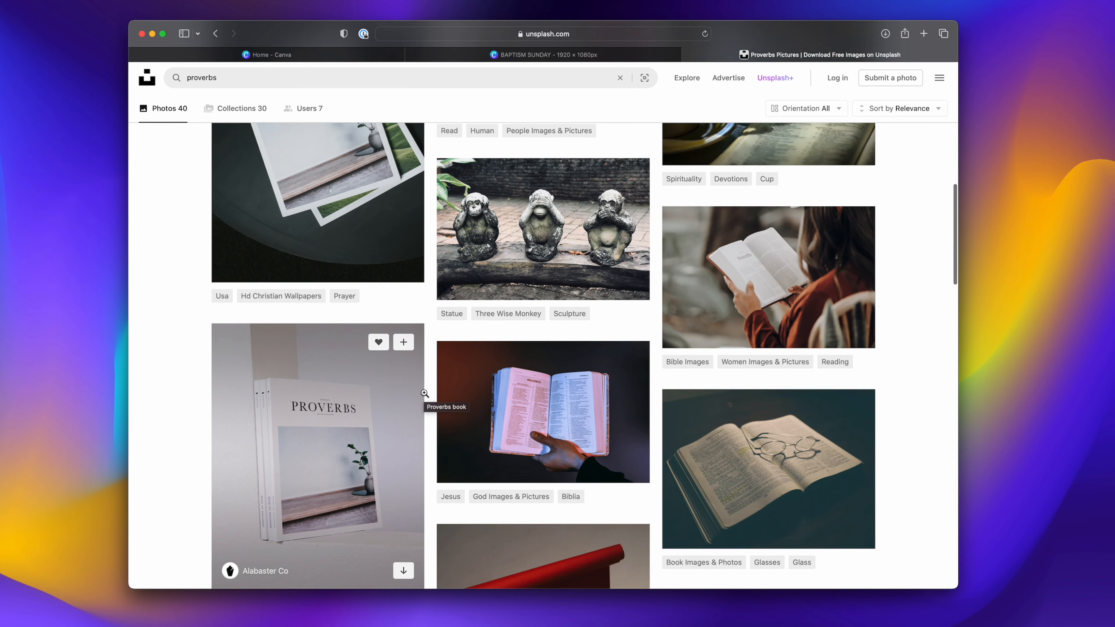
scroll(416, 387, "down", 15)
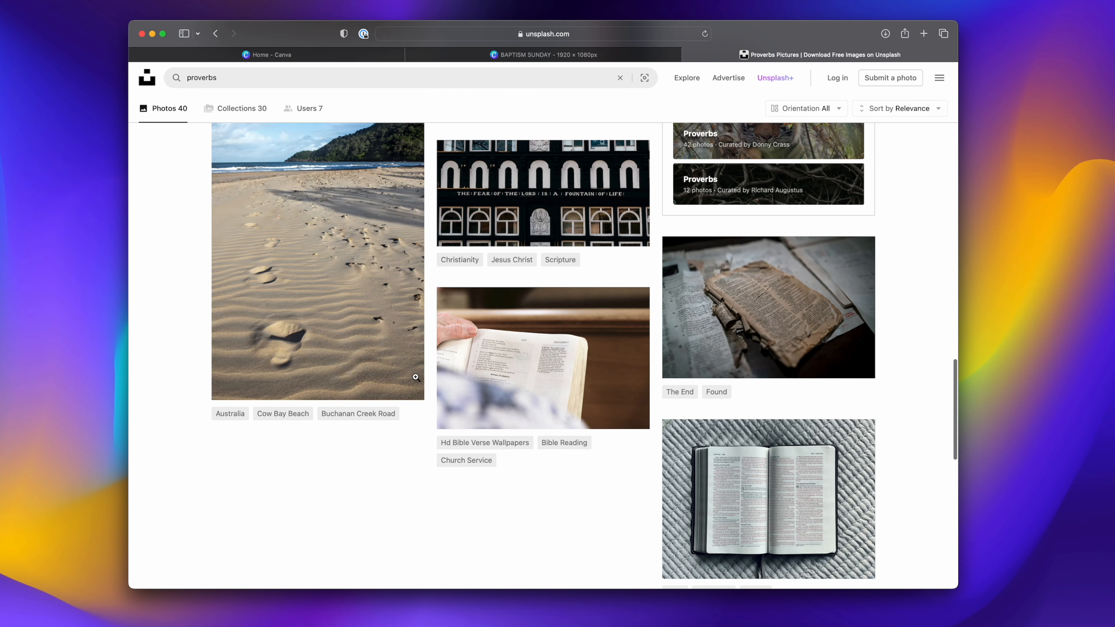
scroll(416, 378, "down", 10)
scroll(416, 378, "up", 10)
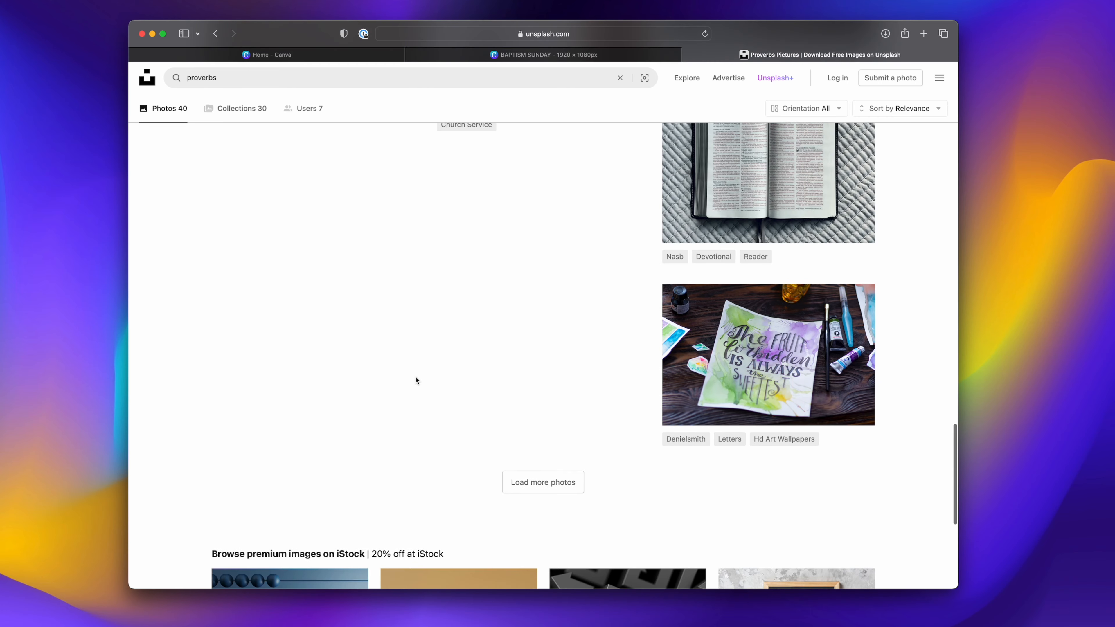
left_click(411, 79)
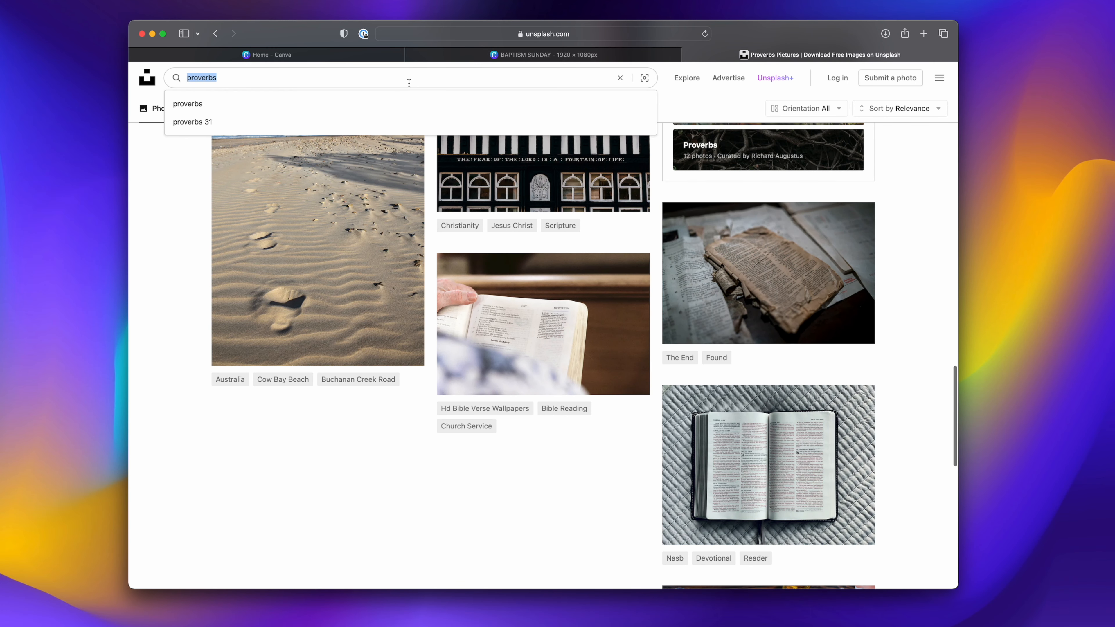
type("bo")
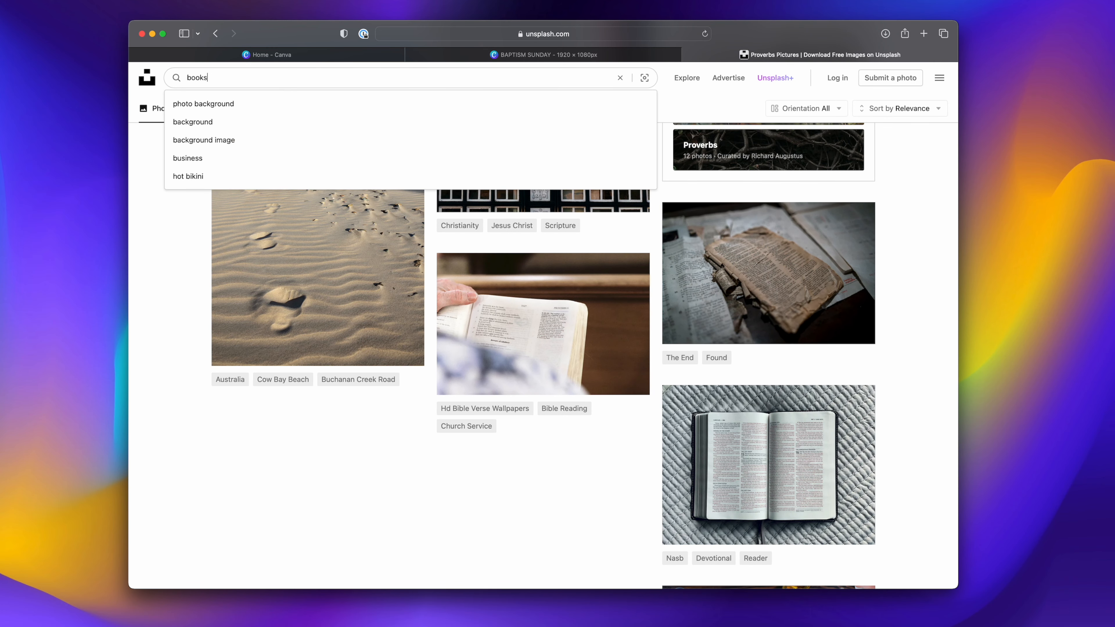
type("oks")
key("Return")
scroll(382, 229, "down", 15)
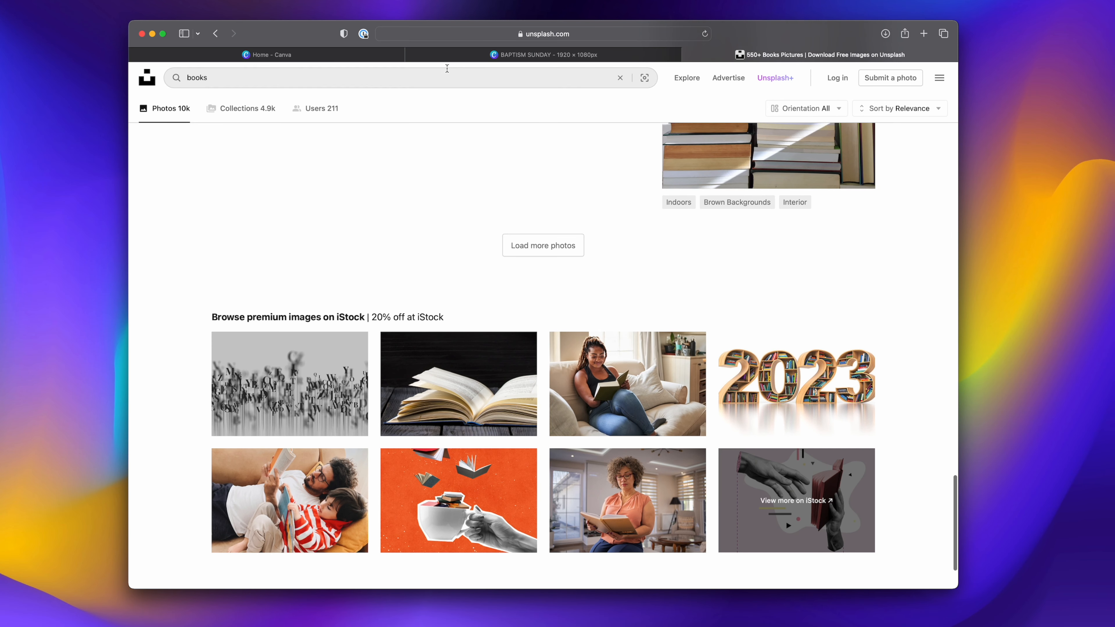
Search Unsplash for "wisdom" and look through the photos.
left_click(447, 68)
type("widn")
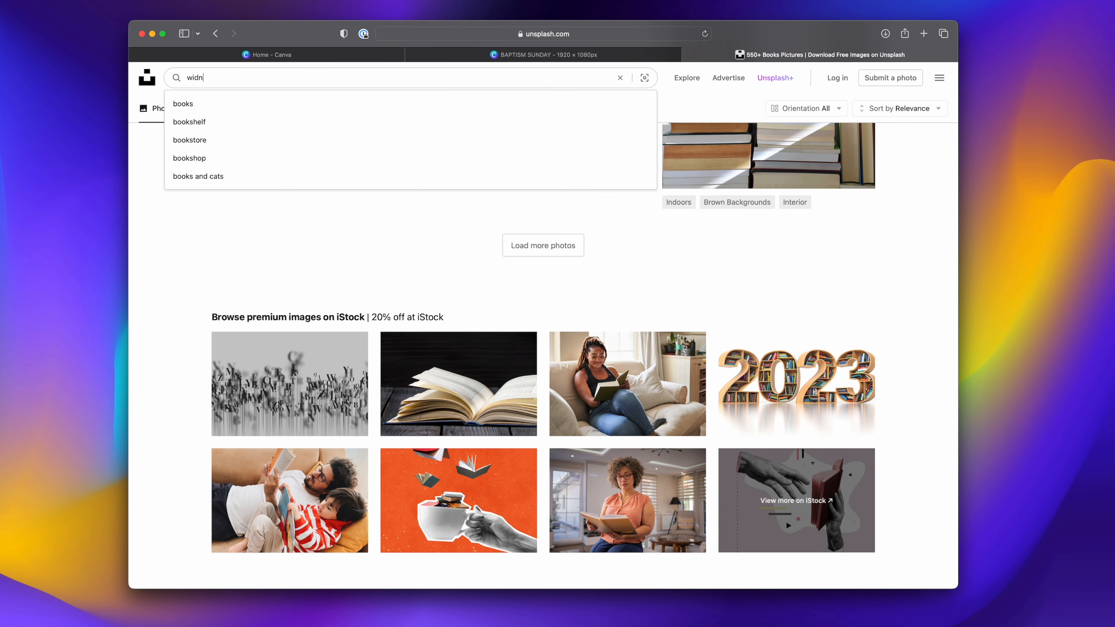
key("BackSpace")
key("BackSpace")
type("sdom")
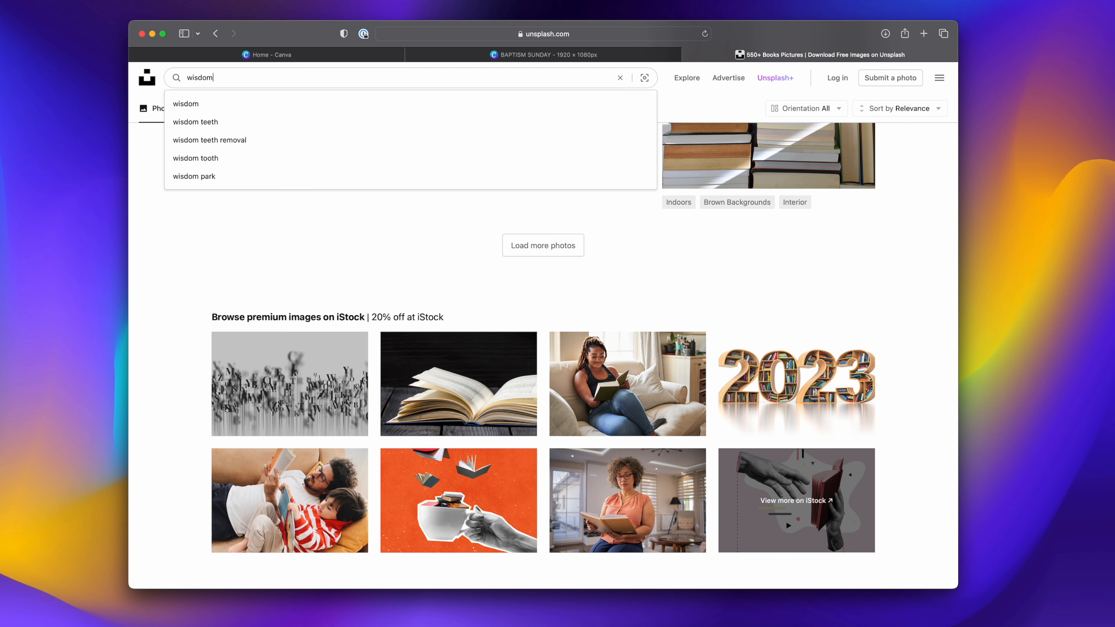
key("Return")
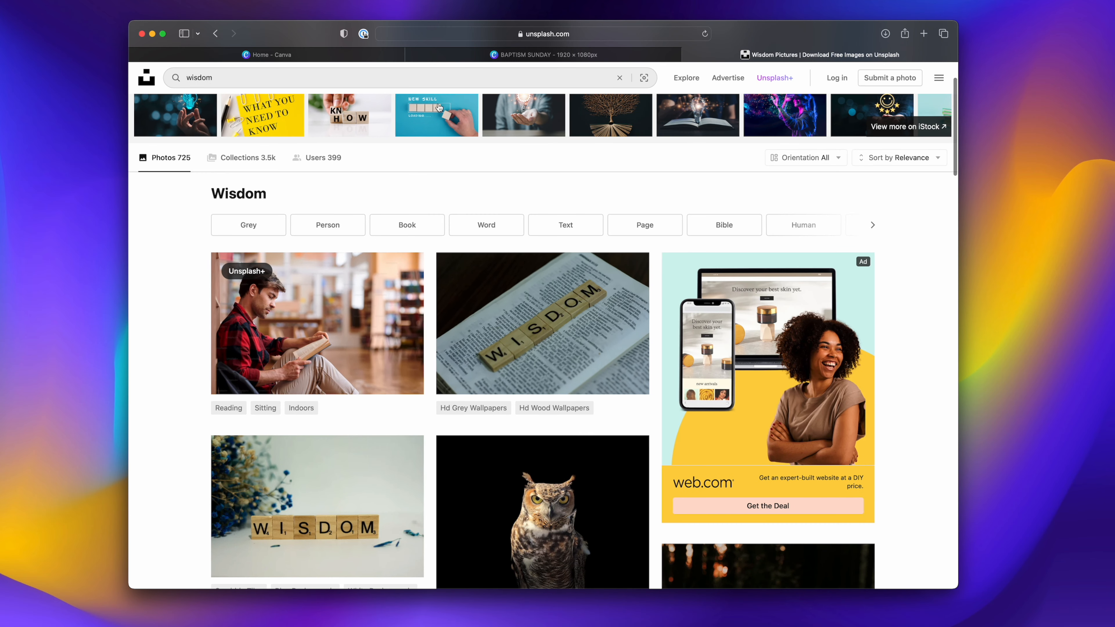
scroll(452, 69, "down", 10)
Search Unsplash for "education" photos.
left_click(451, 69)
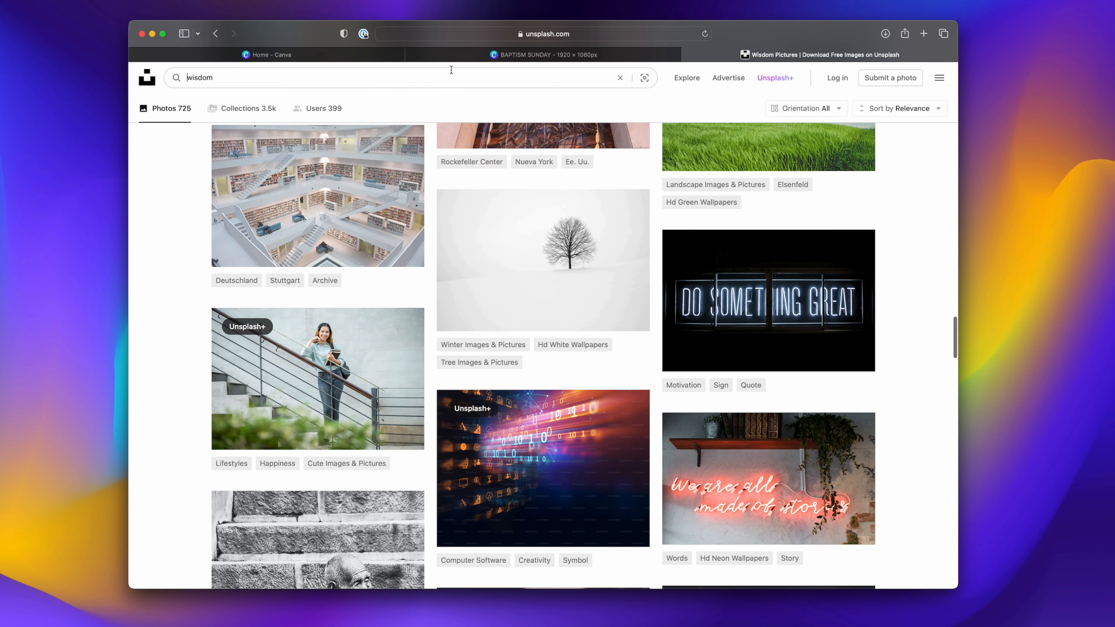
type("education")
key("Return")
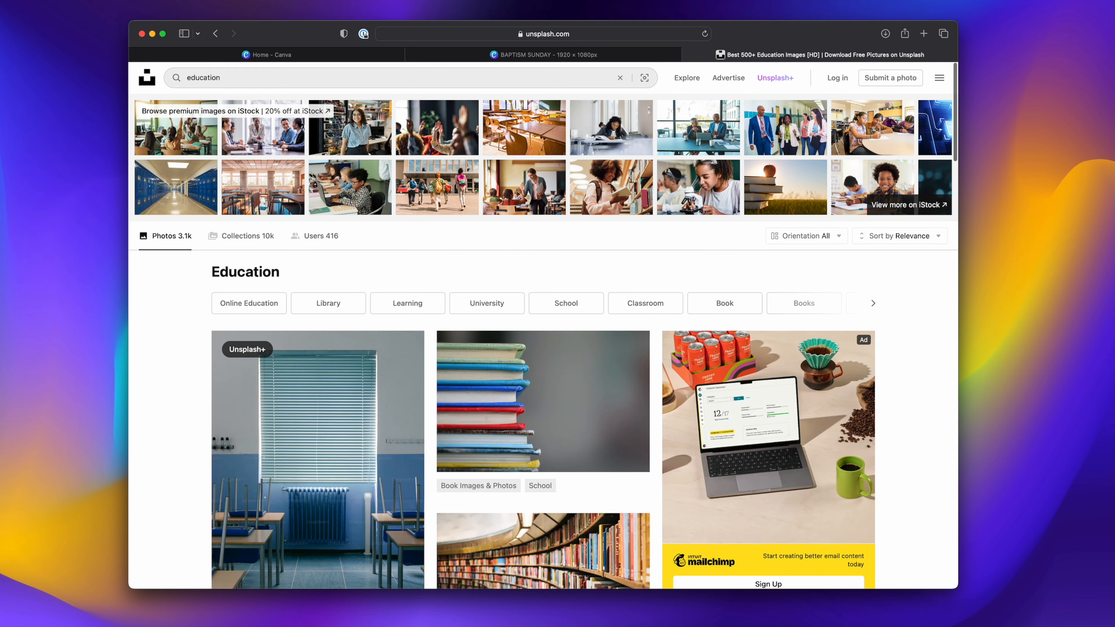
Look through the education photos and search Unsplash for "history" instead.
scroll(629, 292, "down", 15)
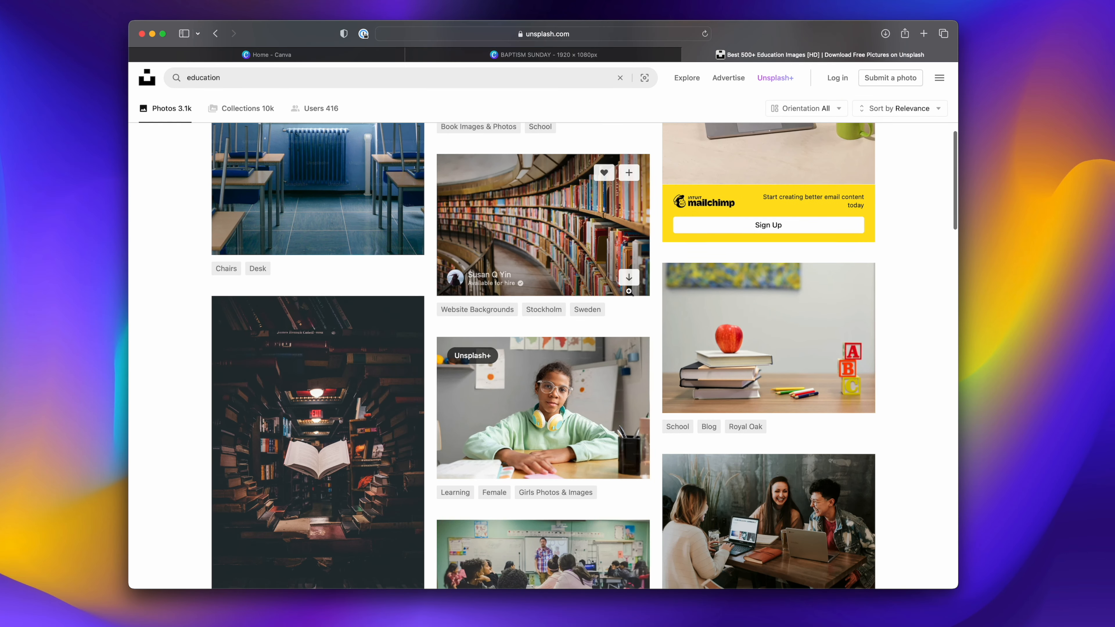
left_click(358, 82)
type("history")
key("Return")
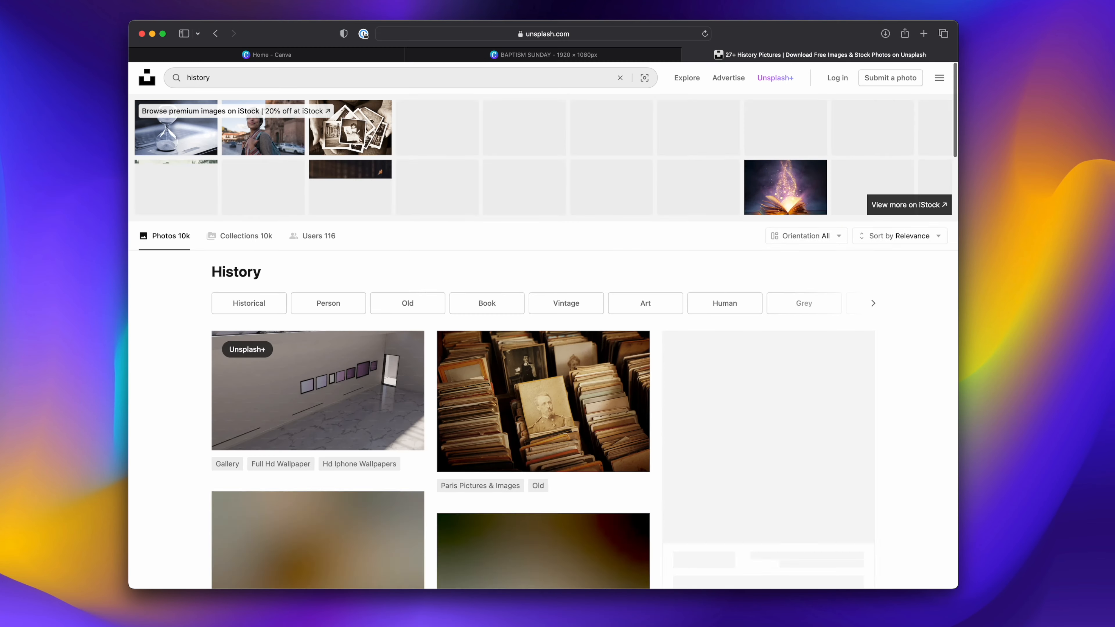
Open the photo of old maps lying on the floor from the history results and download it.
scroll(244, 333, "down", 10)
left_click(244, 333)
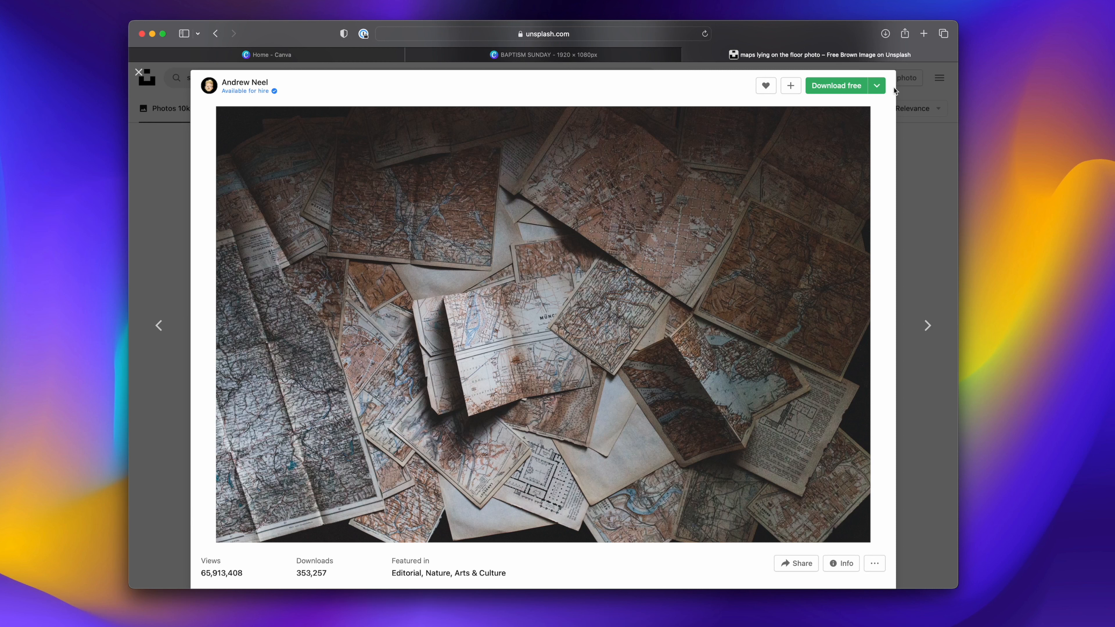
left_click(880, 93)
left_click(864, 152)
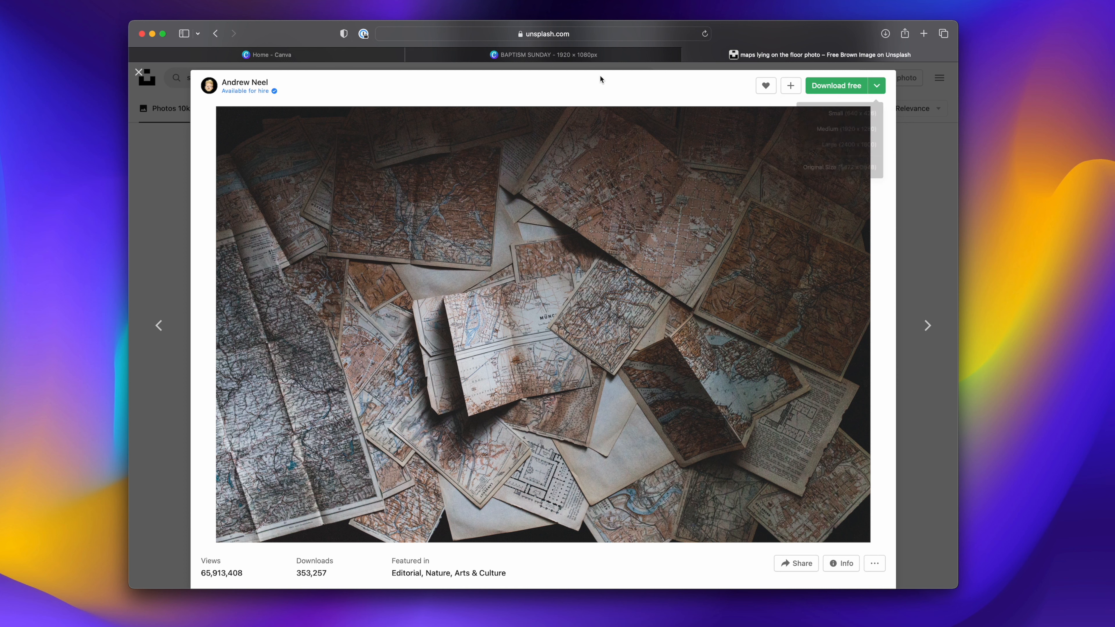
Switch to Canva and leave the Baptism Sunday design for the home page.
left_click(583, 56)
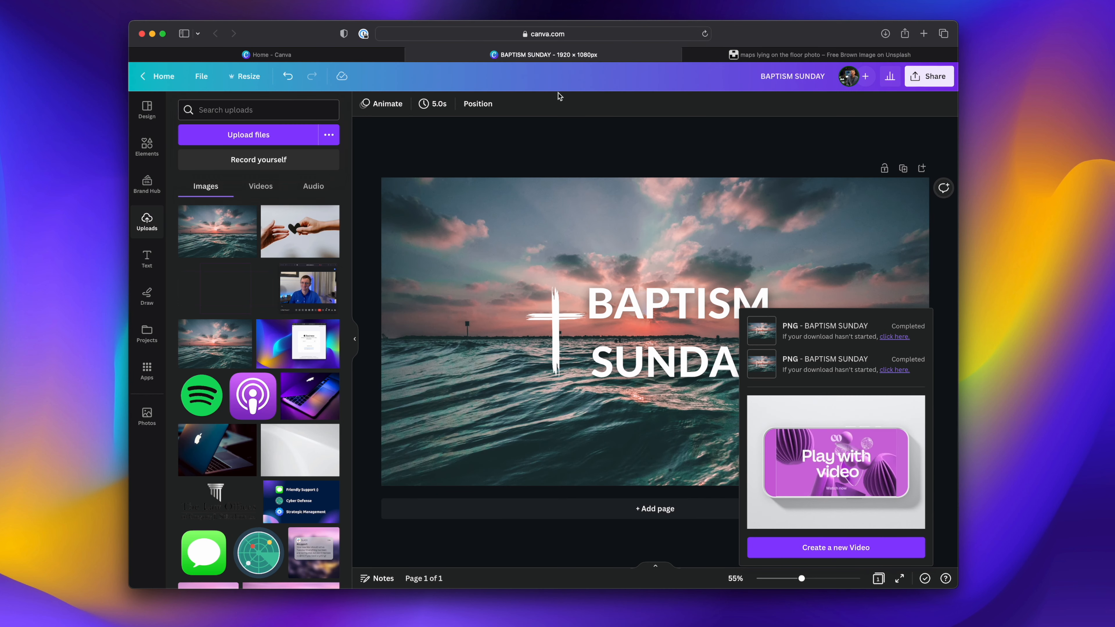
left_click(202, 77)
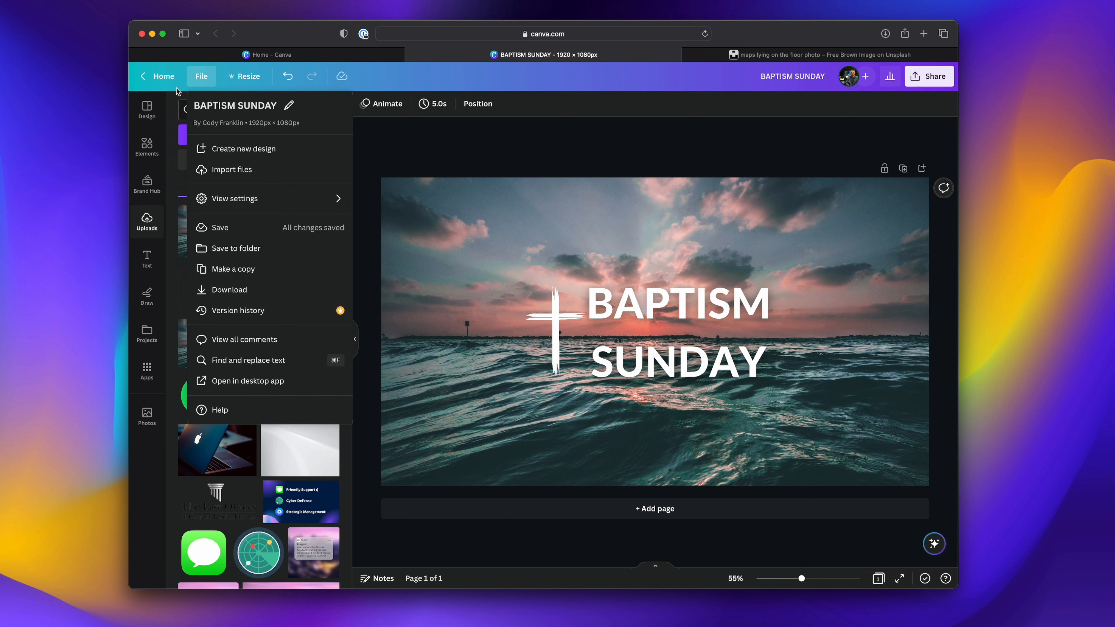
left_click(173, 89)
left_click(163, 77)
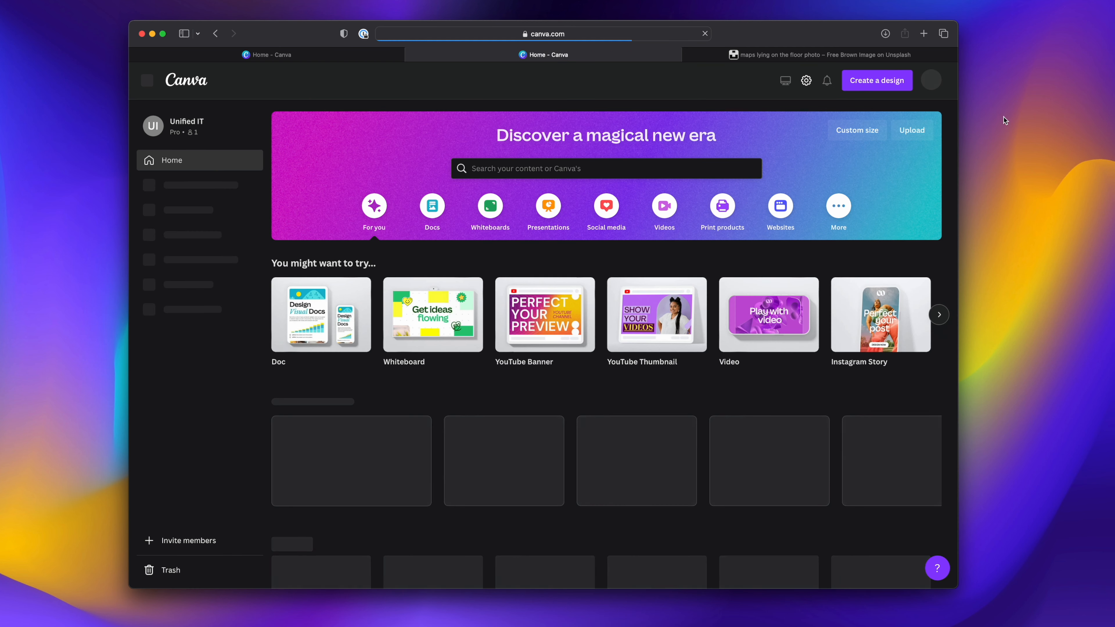
Create a new custom-size design of 1920 × 1080 px.
left_click(883, 81)
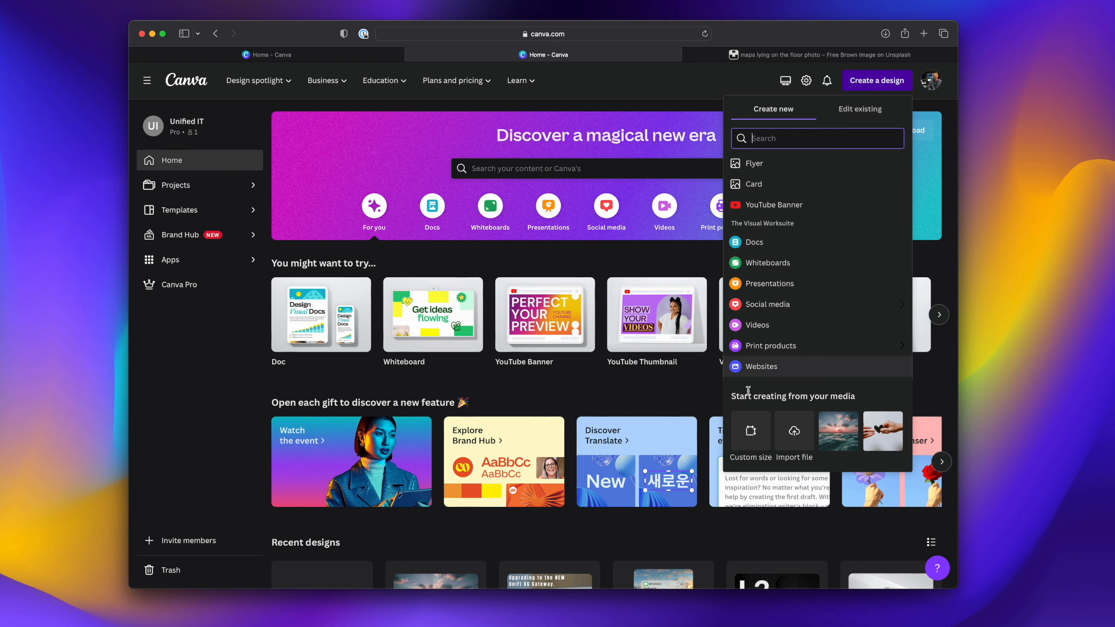
left_click(751, 430)
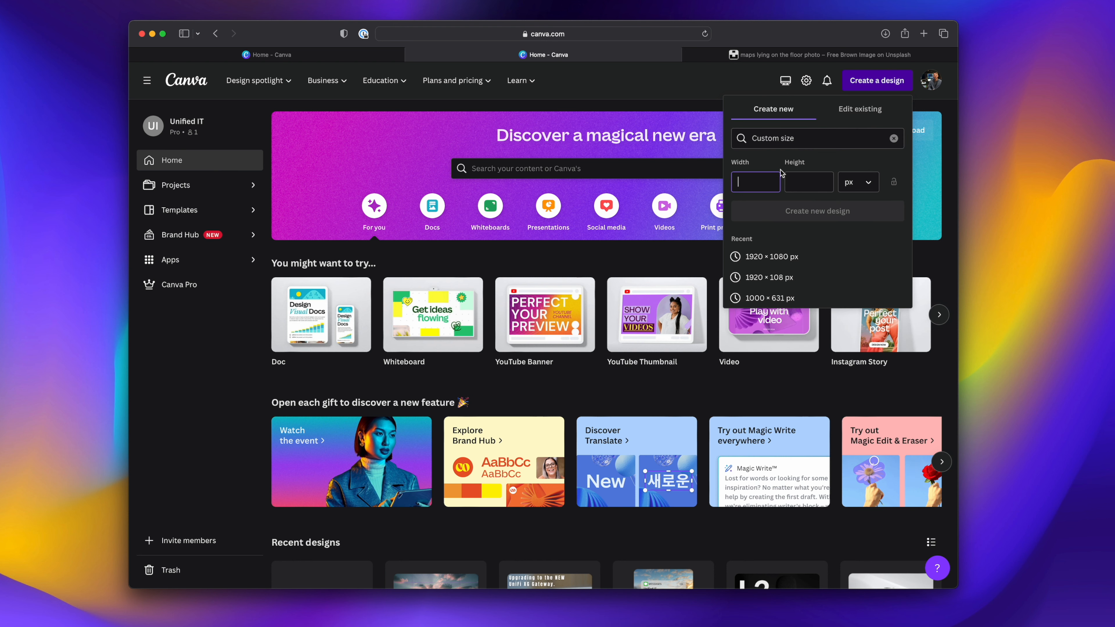
type("1920")
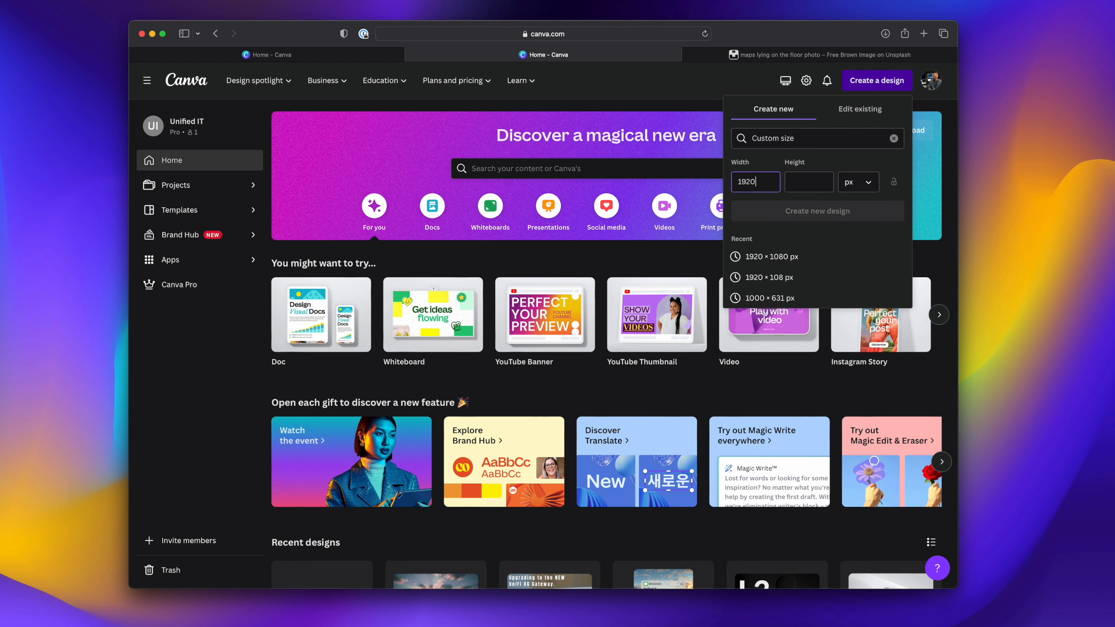
key("Tab")
type("1080")
key("Return")
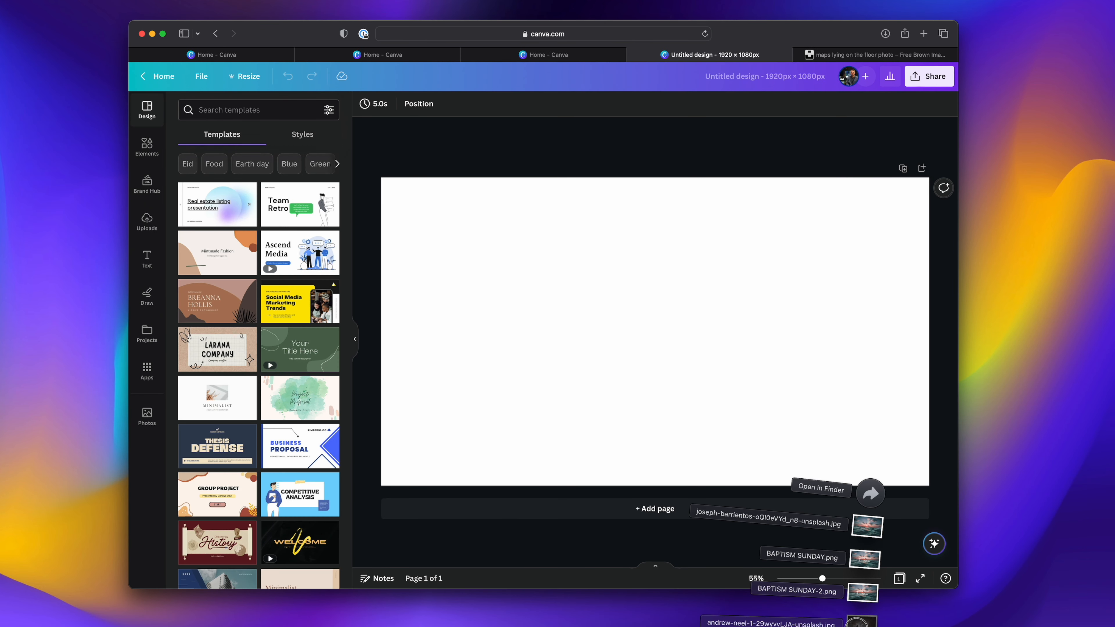
Add the downloaded maps photo to the blank page and make it fill the whole page as the background.
left_click_drag(861, 621, 759, 204)
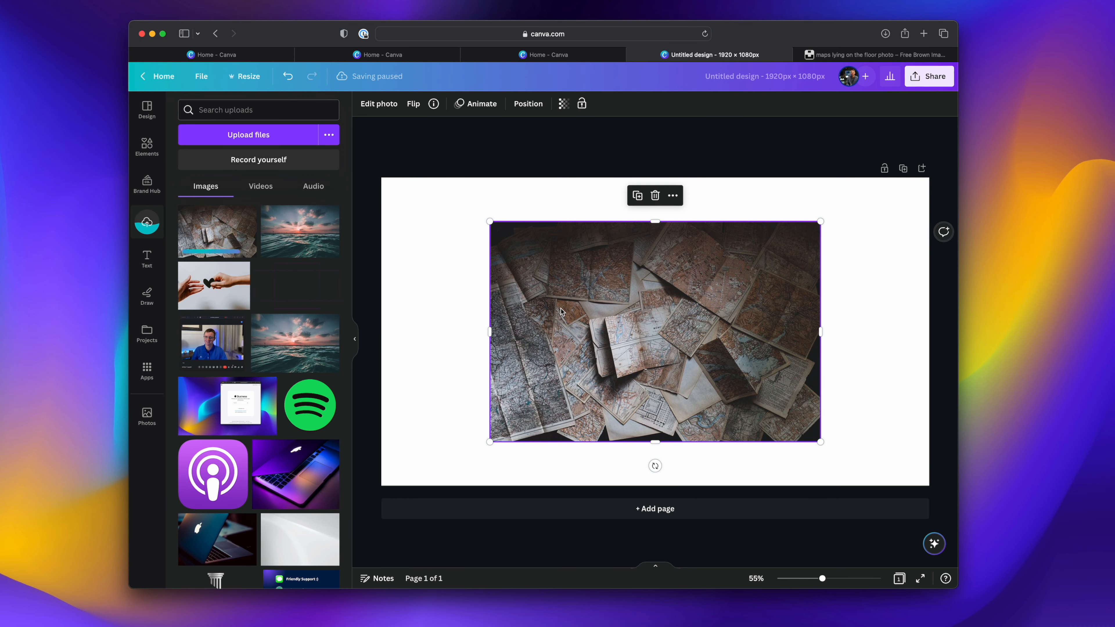
left_click_drag(569, 313, 469, 269)
left_click_drag(712, 393, 941, 545)
left_click_drag(876, 441, 879, 422)
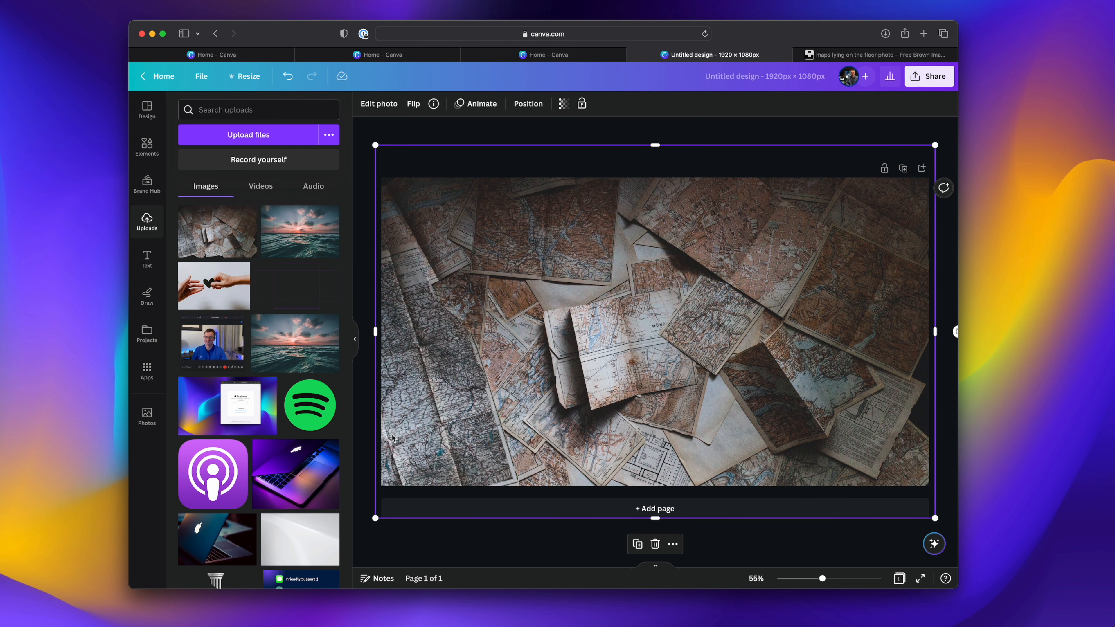
left_click(367, 446)
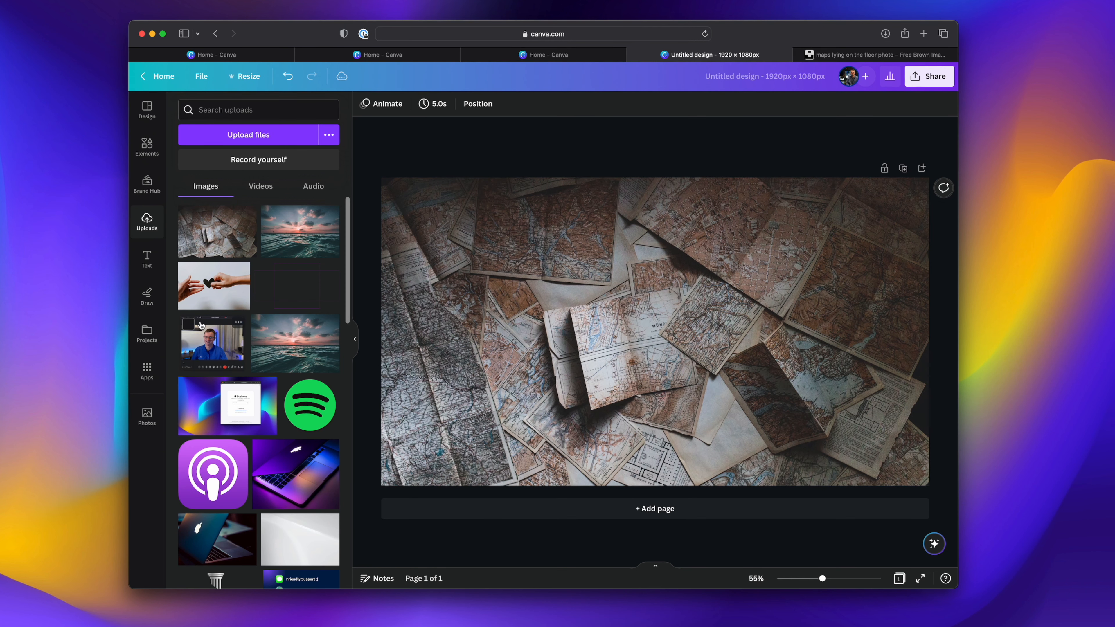
left_click(415, 259)
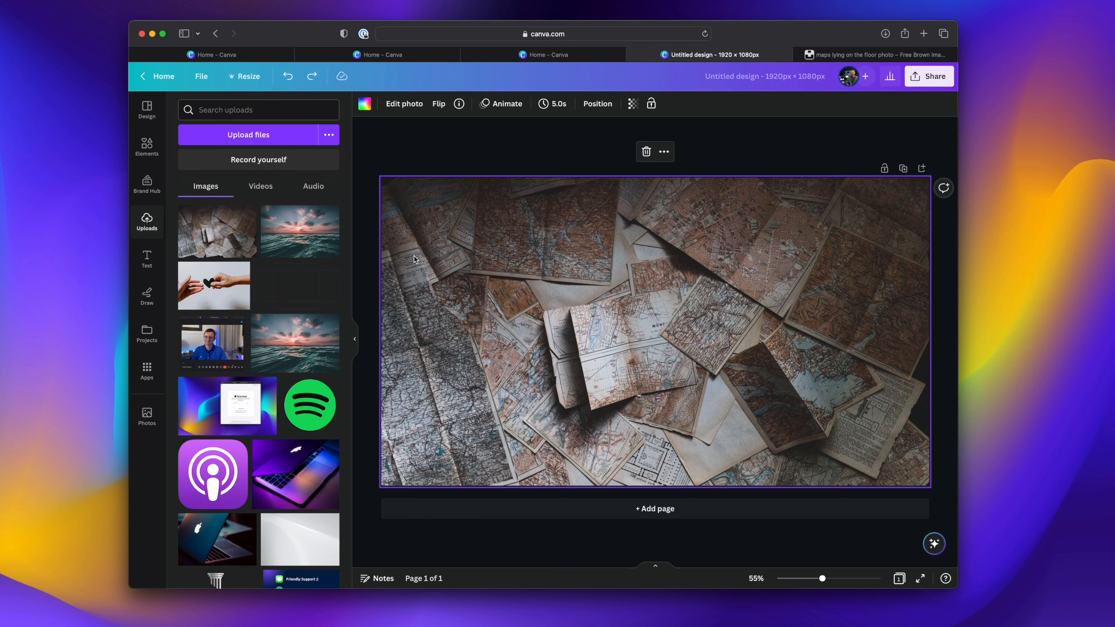
Add a heading reading "Proverbs" over the maps photo.
left_click(147, 258)
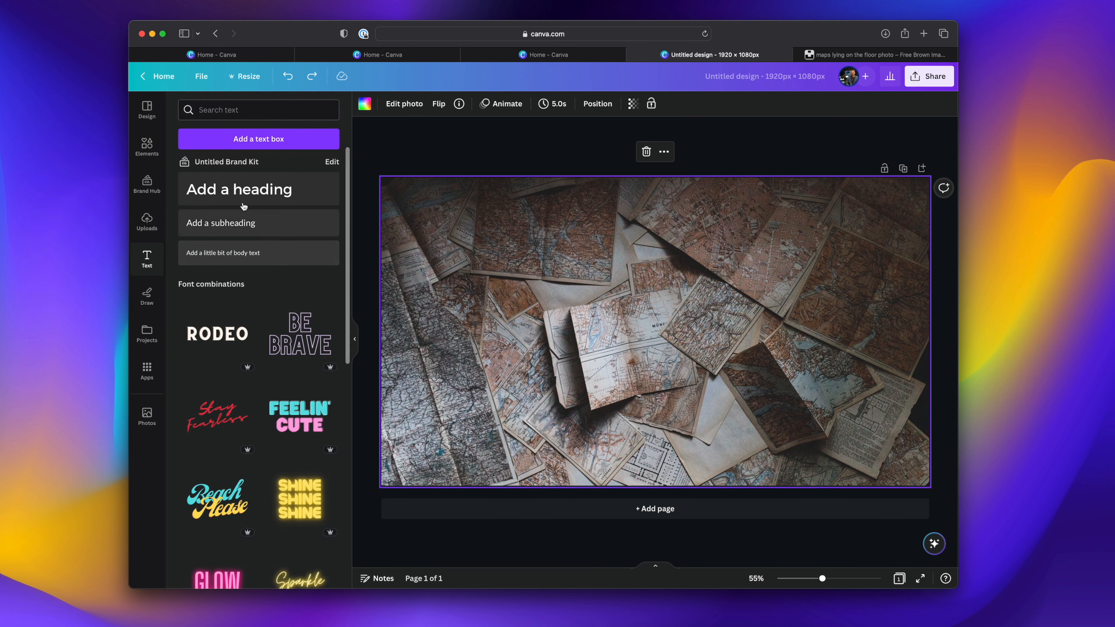
left_click(239, 189)
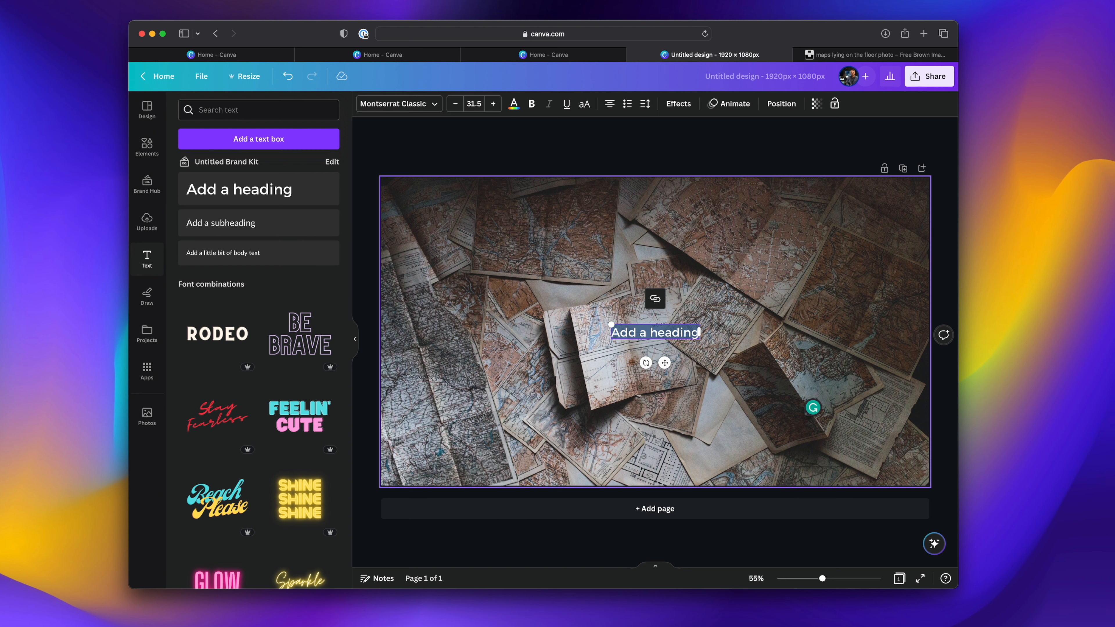
type("Proverbs")
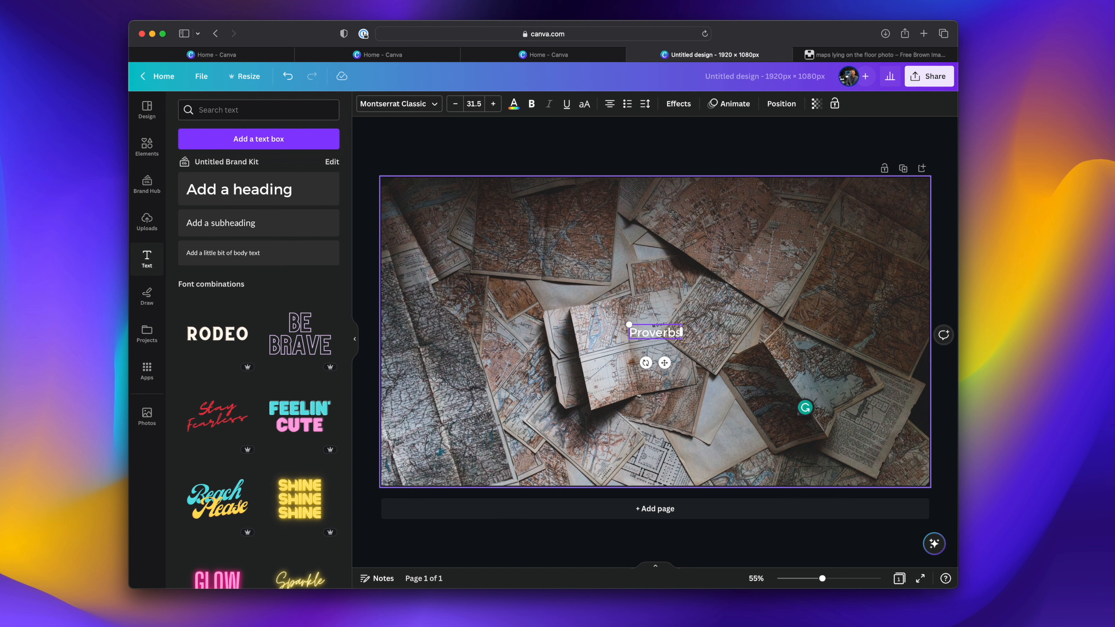
Change the "Proverbs" heading's font to Bodoni FLF and make it bold.
key("ctrl+a")
left_click(429, 107)
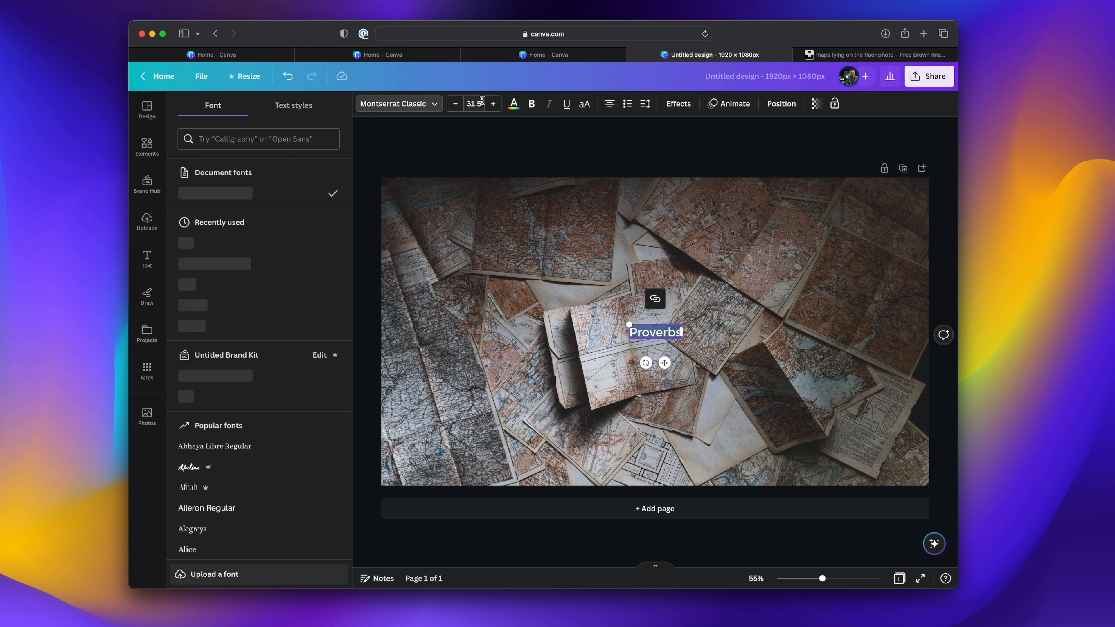
scroll(254, 354, "down", 2)
scroll(254, 354, "down", 4)
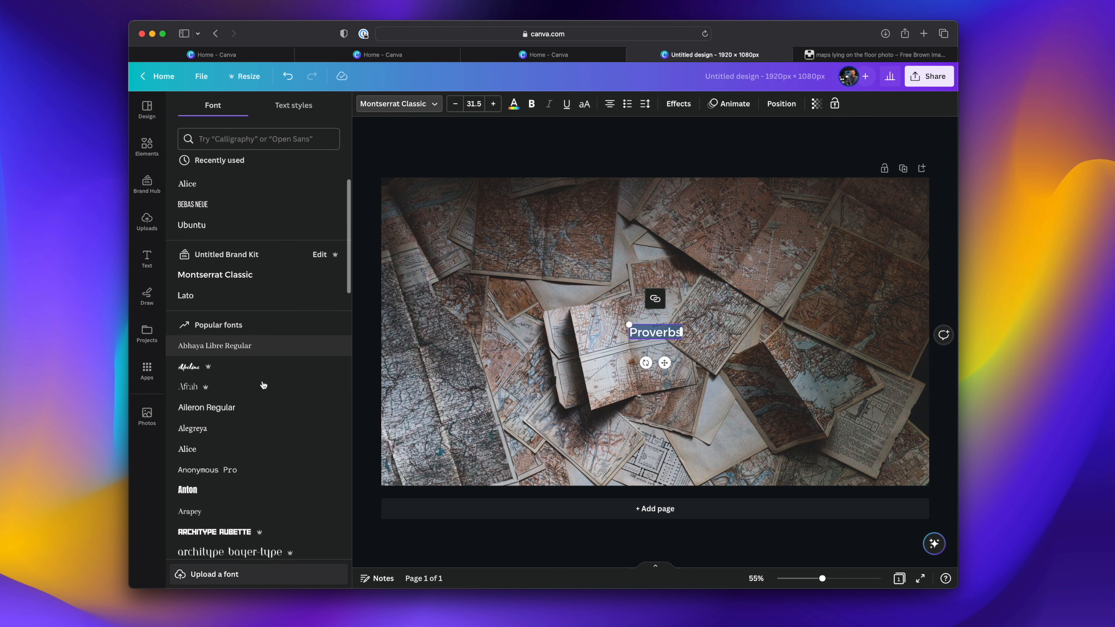
scroll(273, 395, "down", 5)
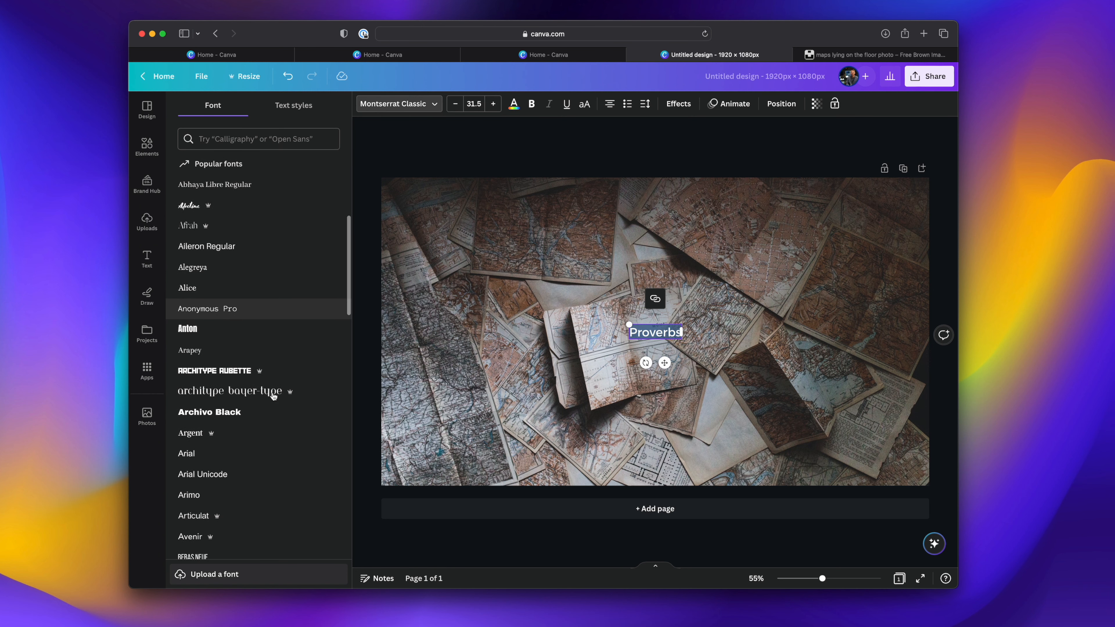
scroll(275, 394, "up", 10)
scroll(276, 395, "down", 10)
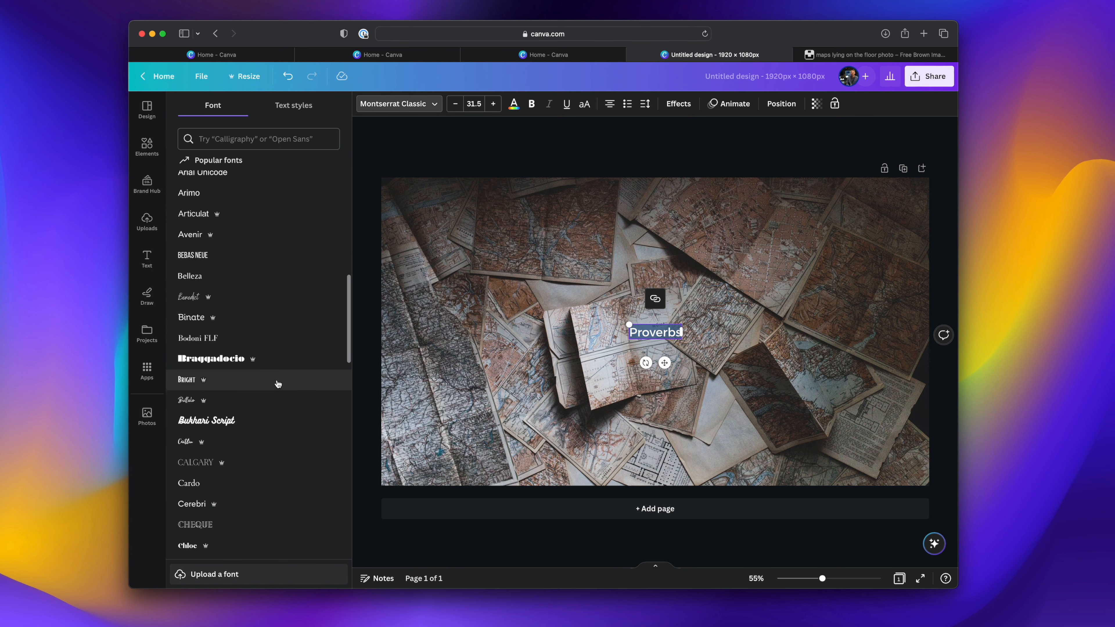
left_click(281, 344)
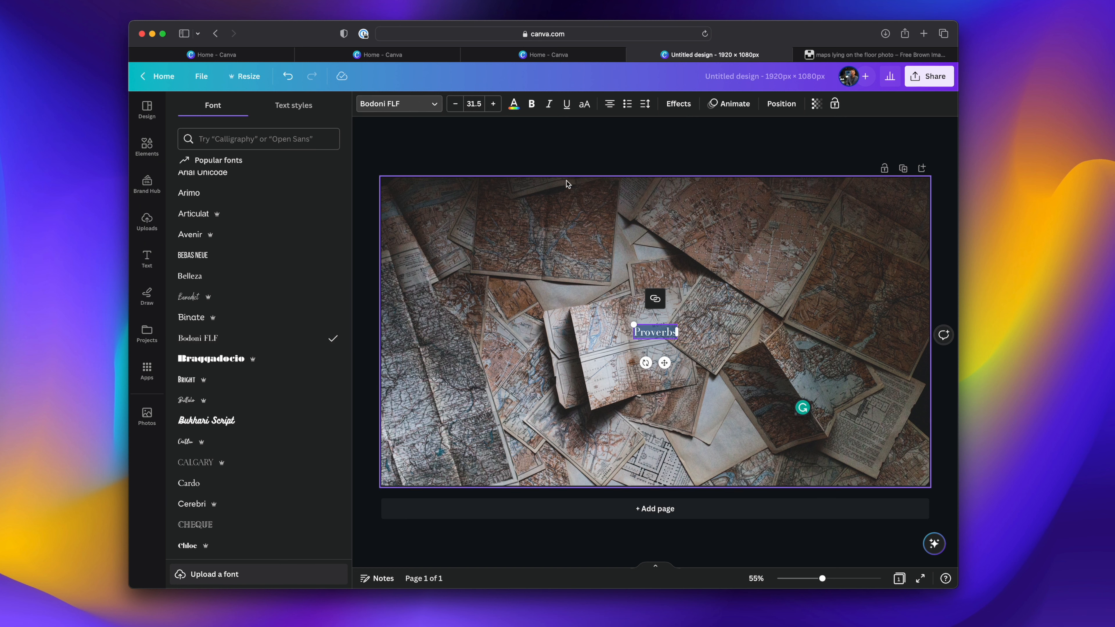
left_click(531, 104)
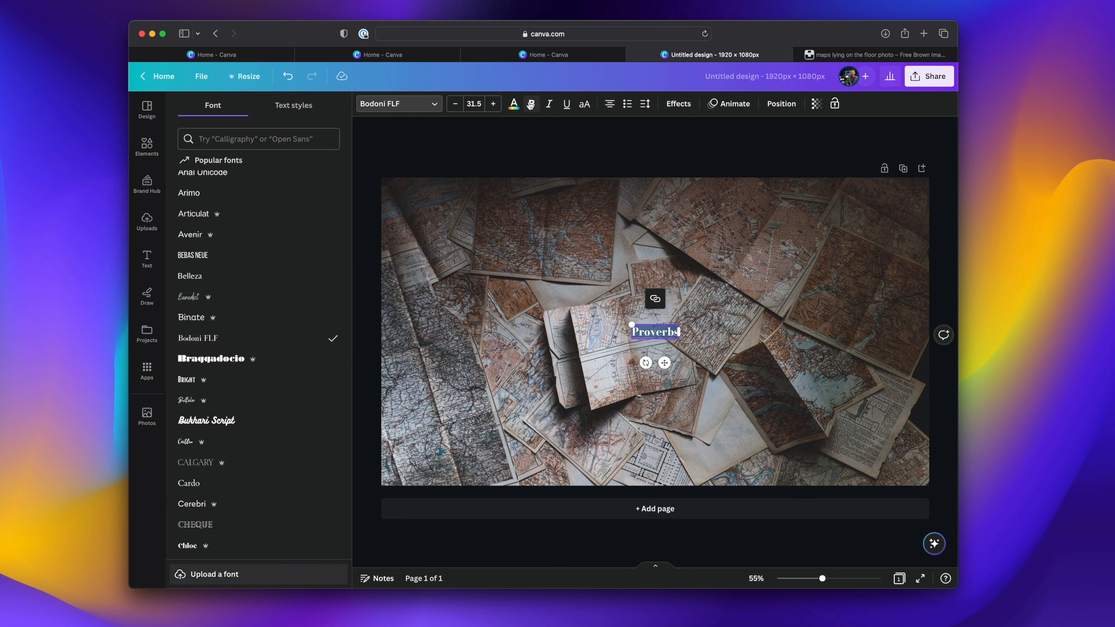
Set the heading's font size to 100, scale it up to about 184, and centre it horizontally slightly above the page's middle.
left_click(471, 109)
type("100")
key("Return")
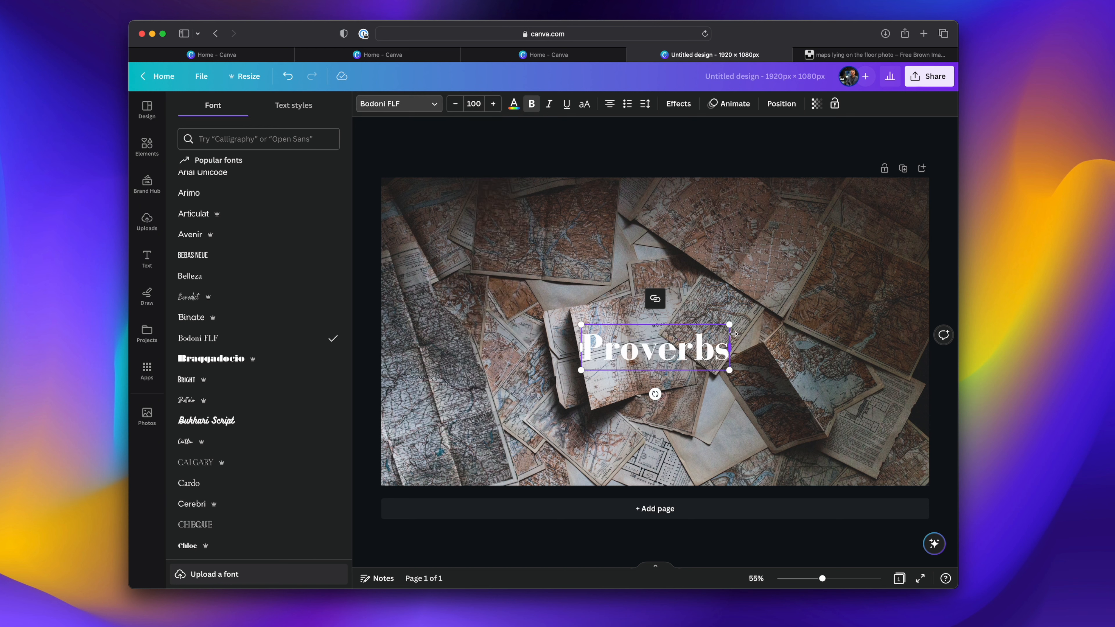
left_click_drag(730, 325, 854, 286)
left_click_drag(800, 348, 722, 330)
left_click(790, 422)
left_click_drag(807, 319, 746, 300)
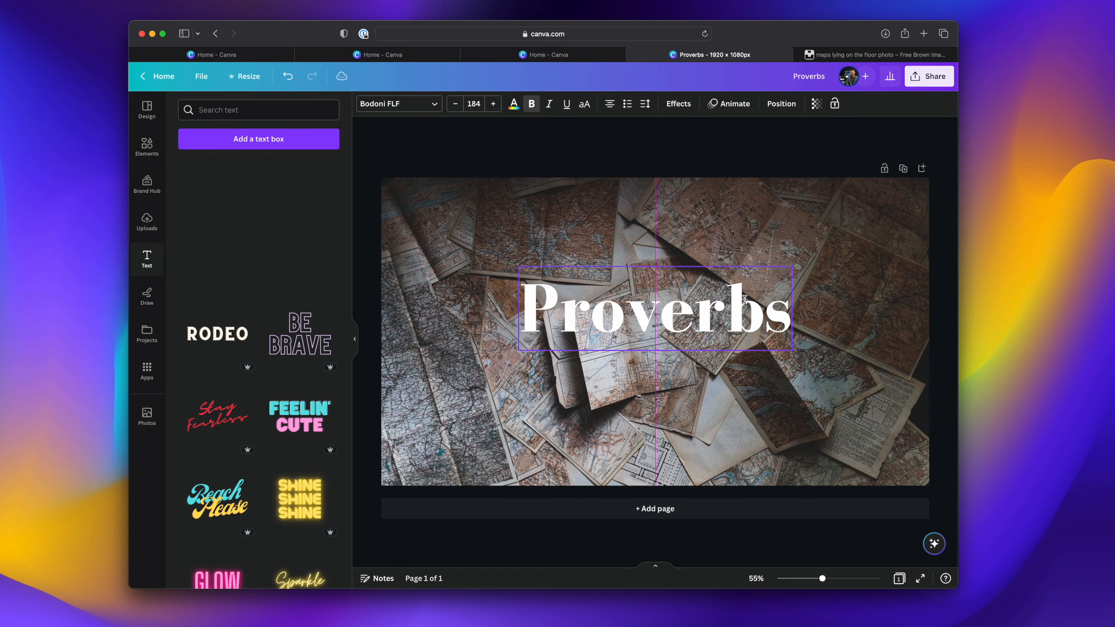
Try the Shadow and Background text effects on the "Proverbs" heading.
left_click(690, 105)
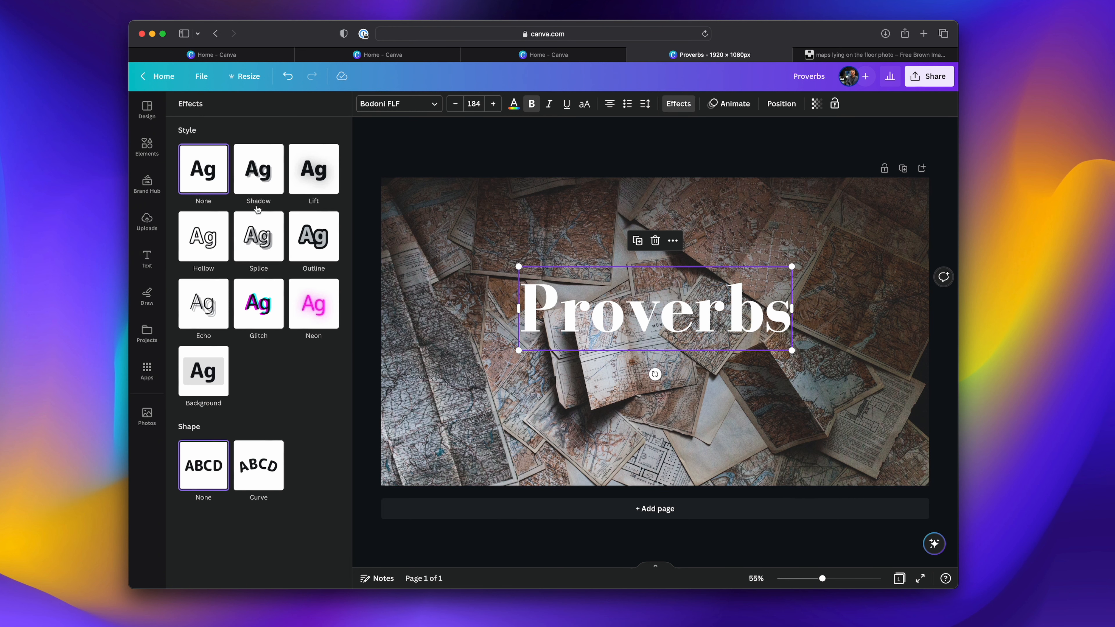
left_click(259, 180)
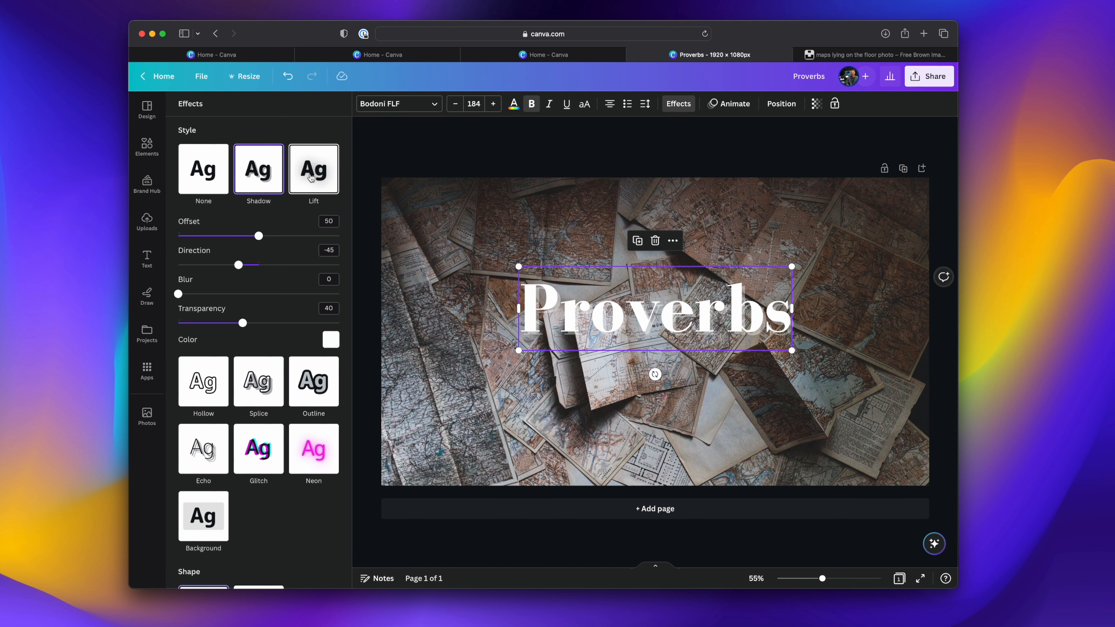
left_click(205, 512)
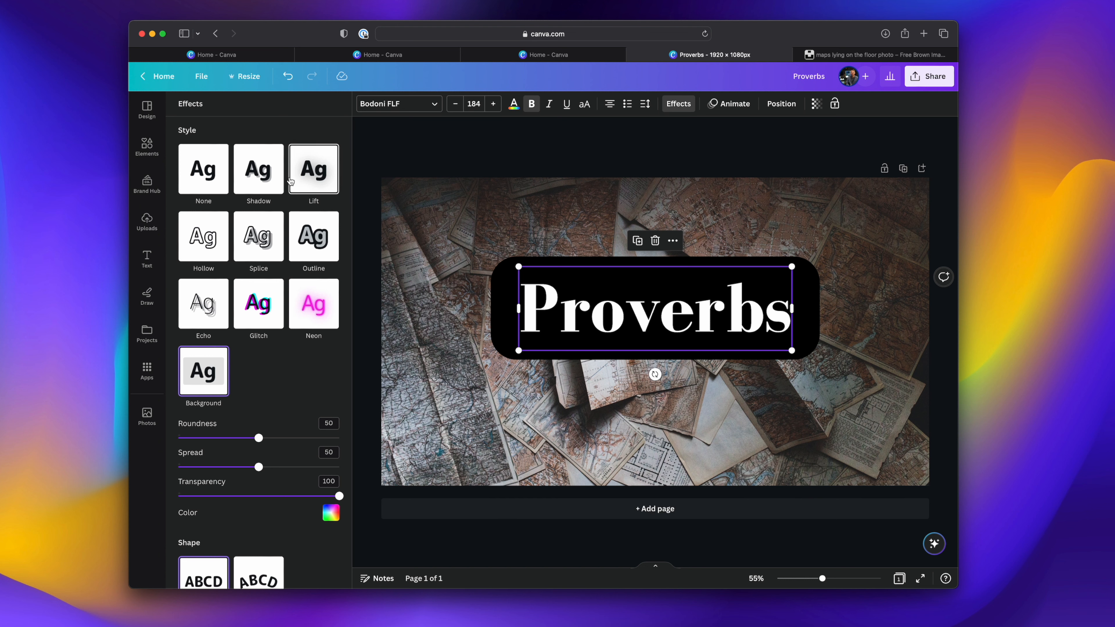
Apply the Lift effect to the "Proverbs" heading with an intensity of 95.
left_click(292, 181)
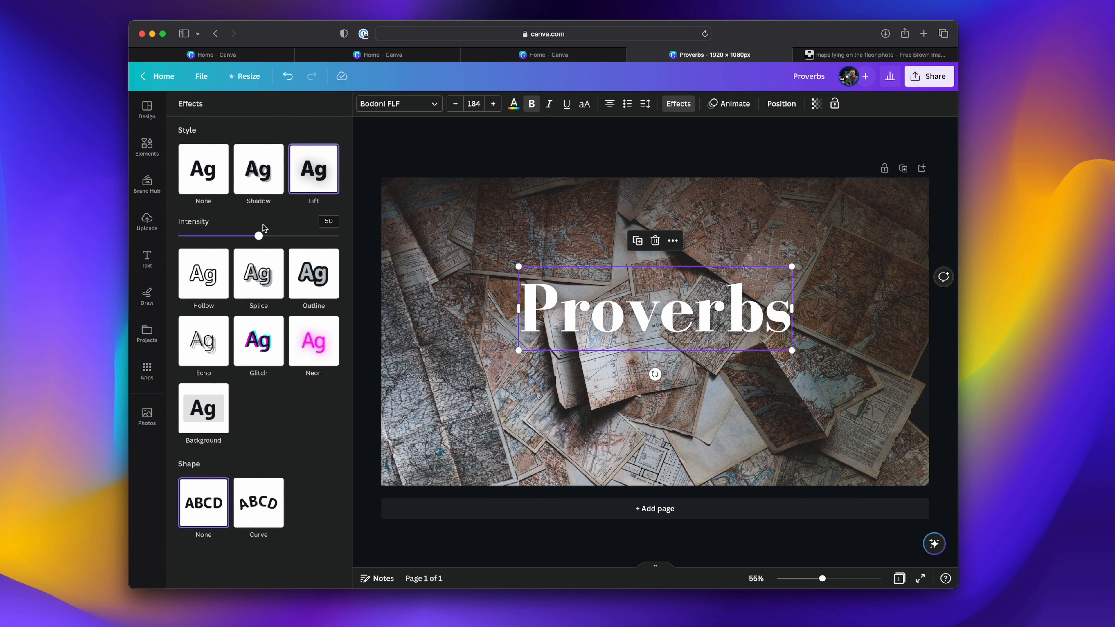
left_click_drag(259, 236, 331, 237)
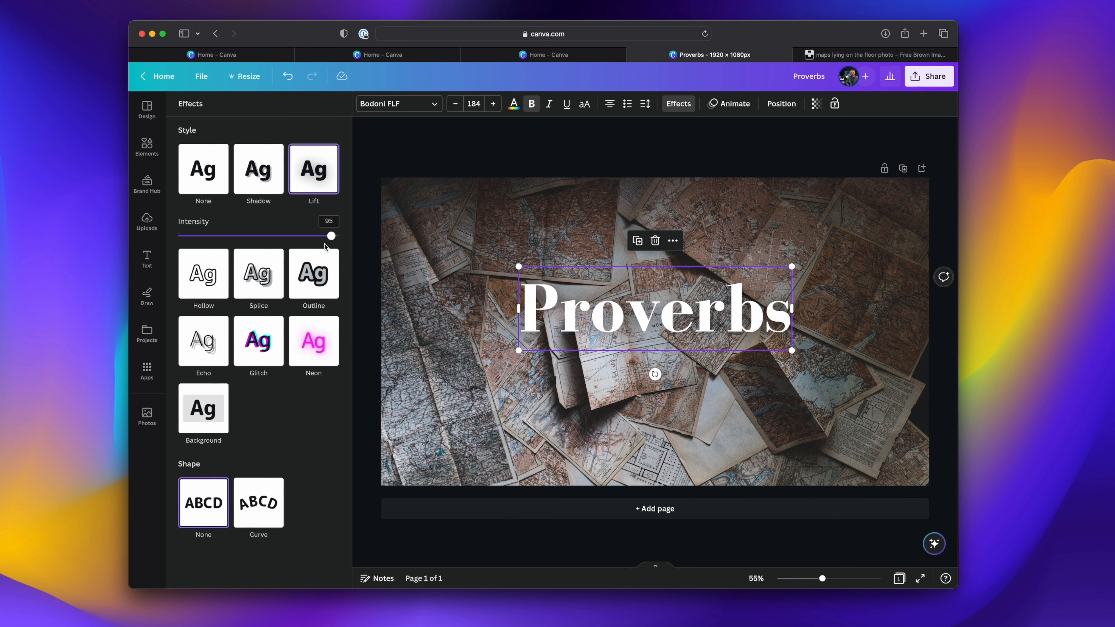
left_click(389, 271)
Try black as the "Proverbs" heading's text color, and set it back to white.
left_click(580, 286)
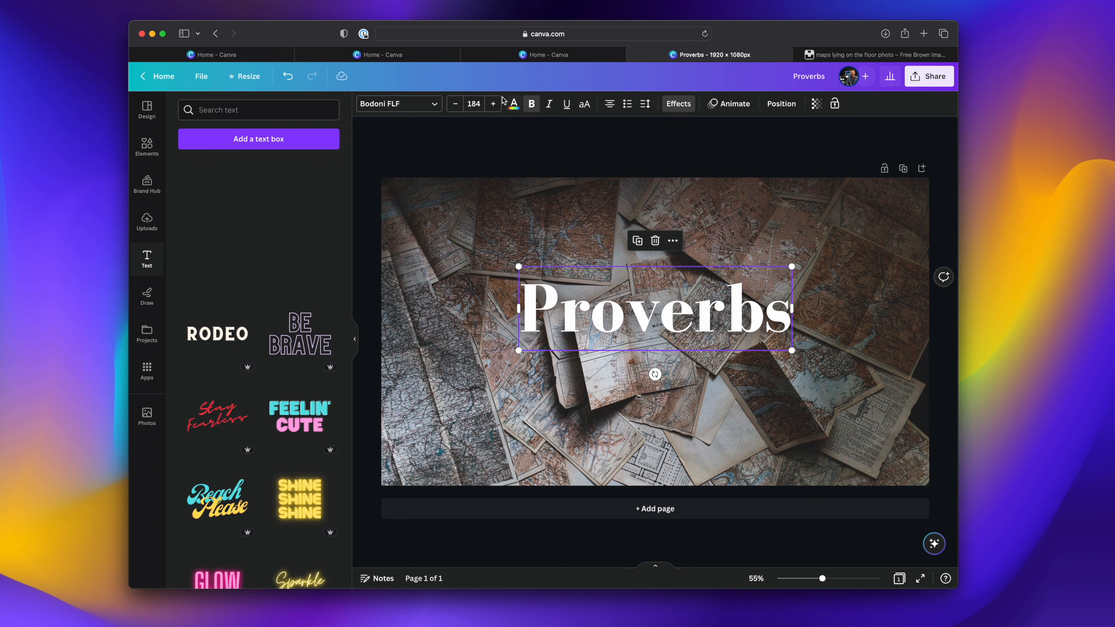
left_click(513, 105)
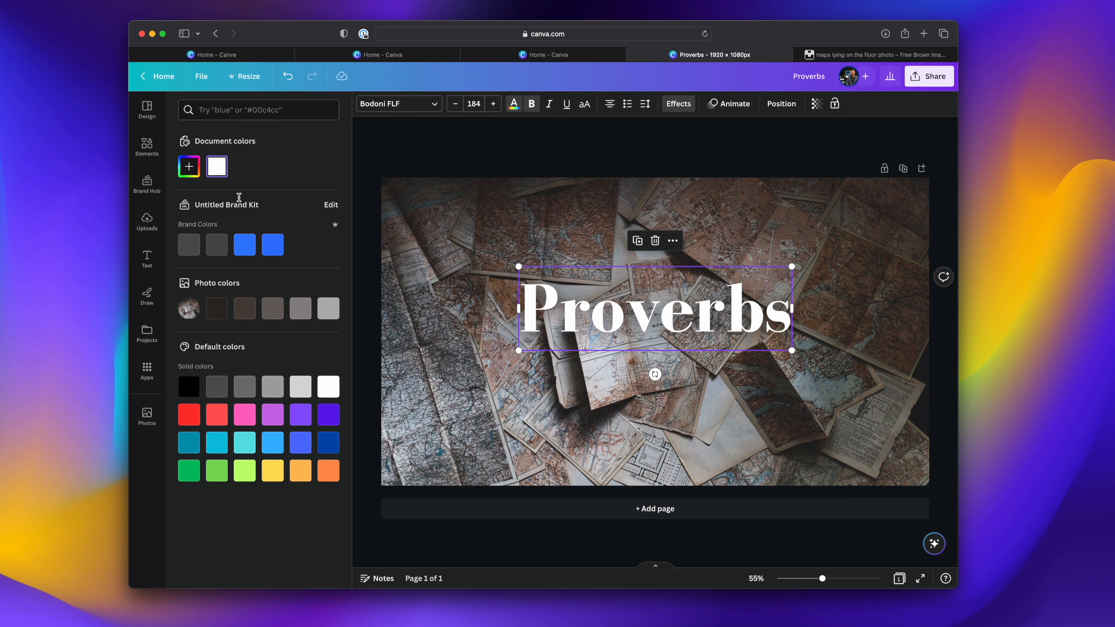
left_click(189, 386)
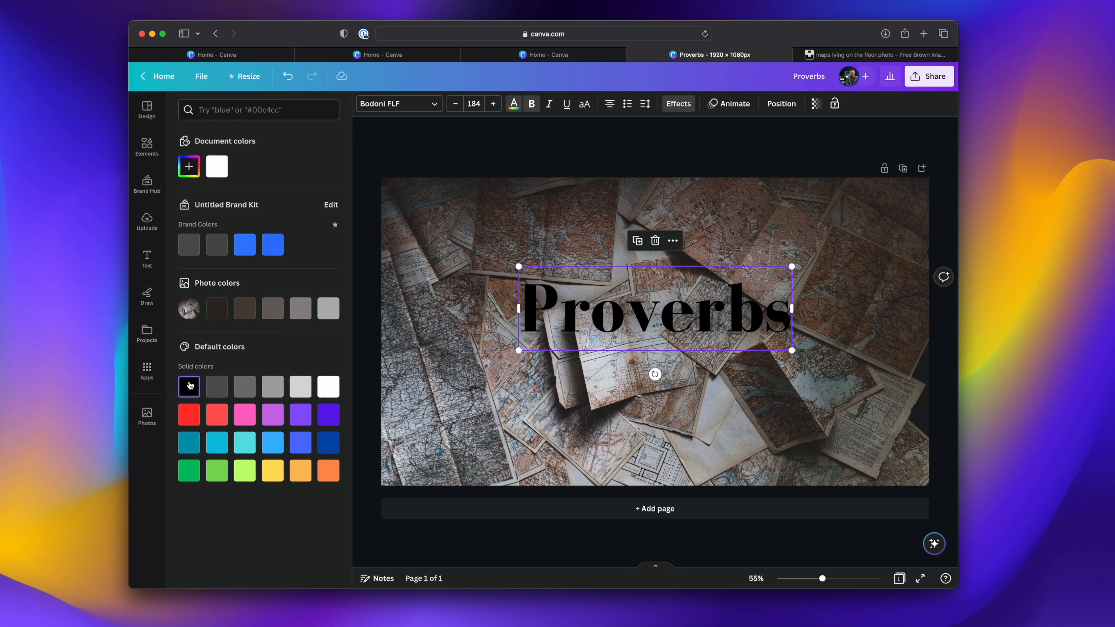
left_click(217, 167)
left_click(489, 294)
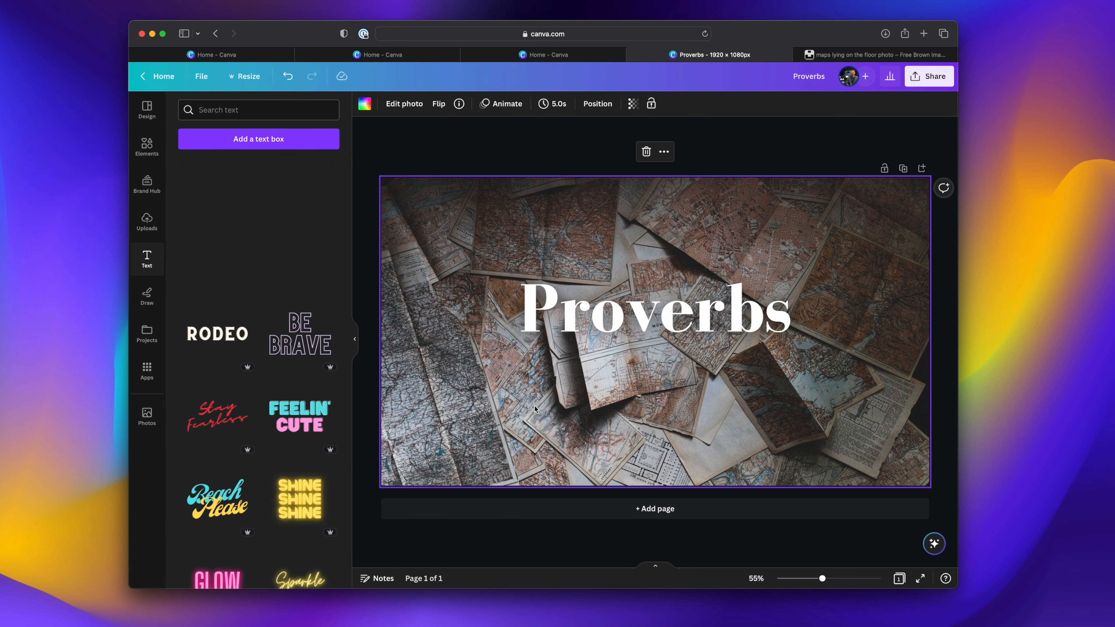
Scale the "Proverbs" heading up to a font size of about 213 and recentre it horizontally on the page.
left_click(556, 341)
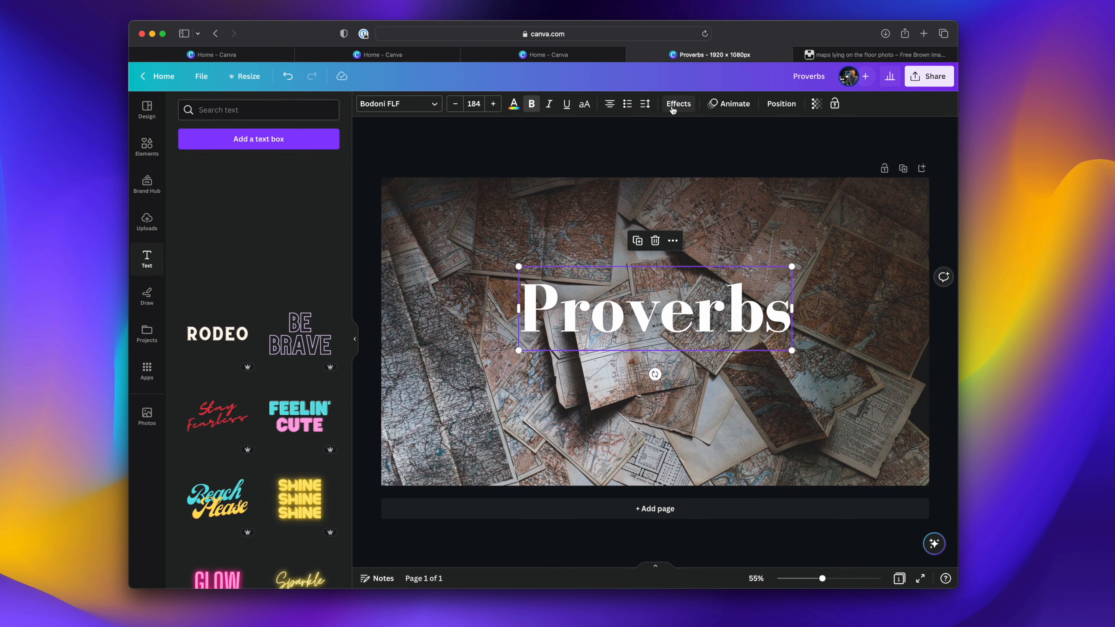
left_click_drag(513, 351, 469, 365)
left_click_drag(512, 335, 535, 332)
left_click(476, 226)
left_click(522, 291)
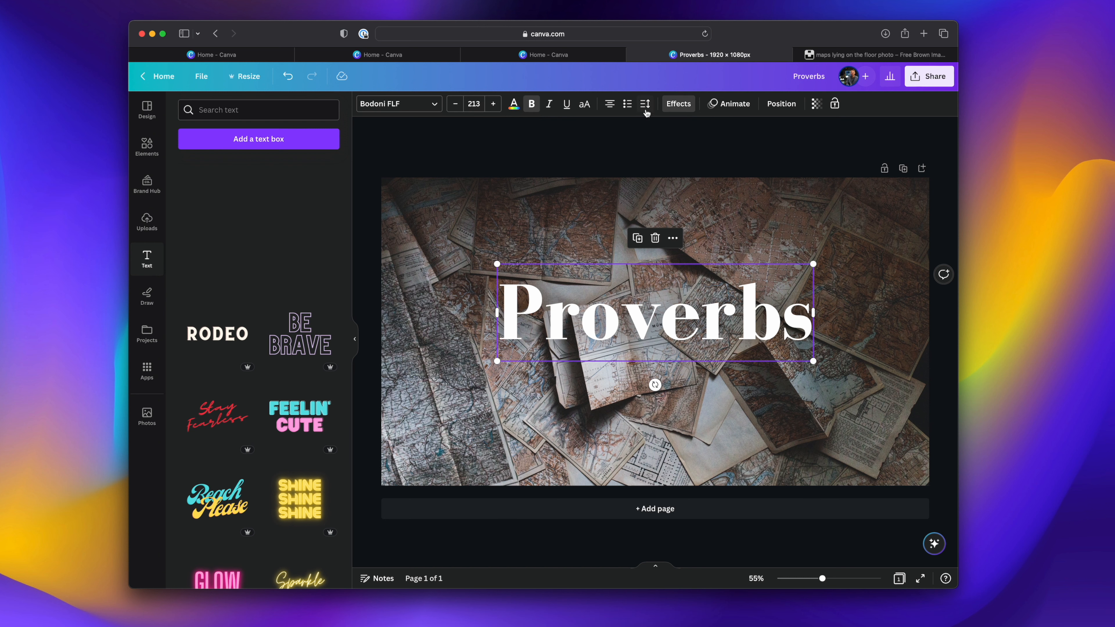
Try the Outline effect on the "Proverbs" heading with a thickness of 1, including a black outline color.
left_click(678, 104)
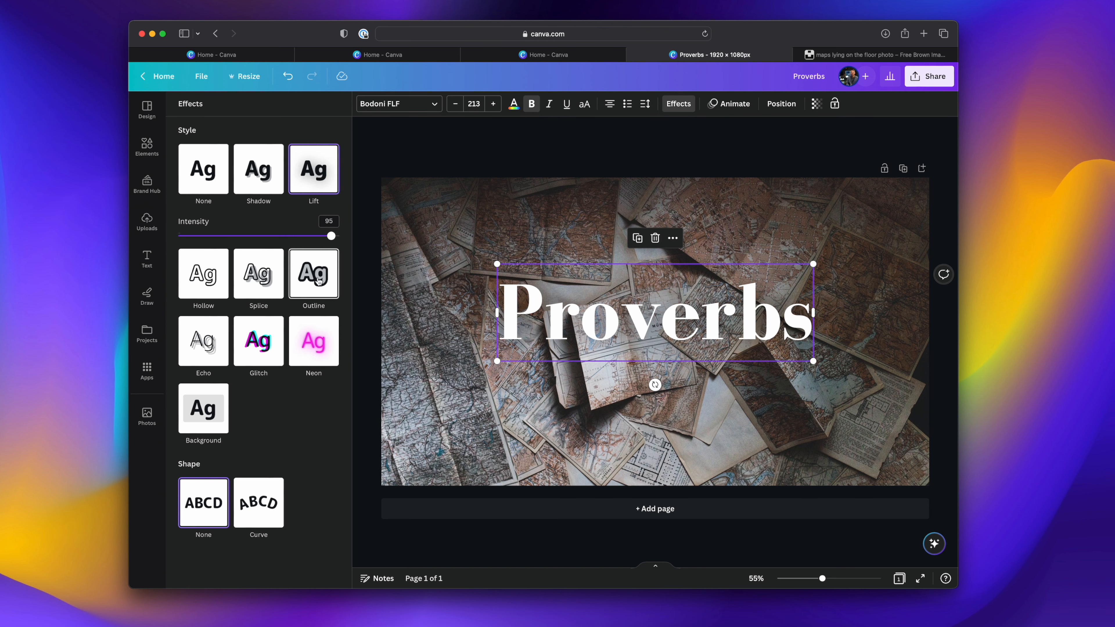
left_click(320, 281)
left_click_drag(218, 303, 178, 303)
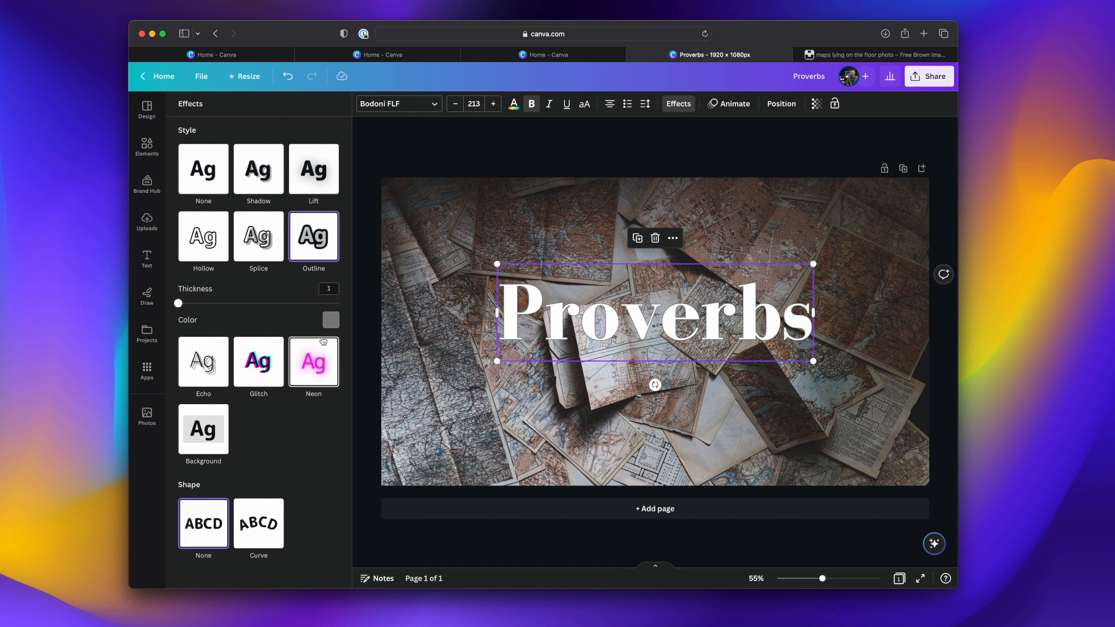
left_click(331, 320)
left_click(190, 509)
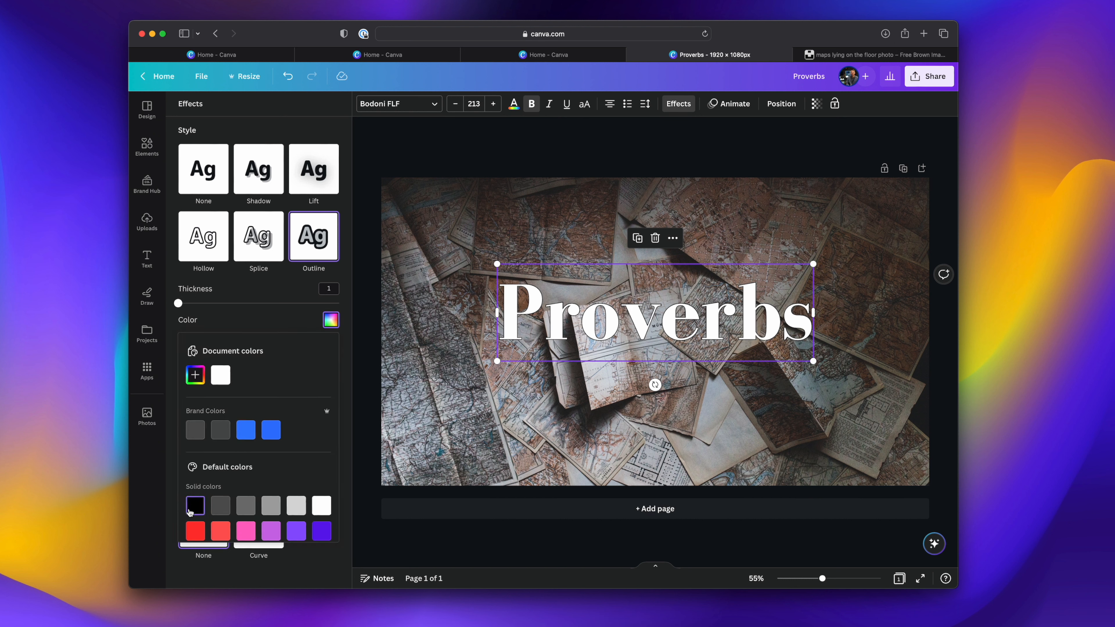
left_click(178, 307)
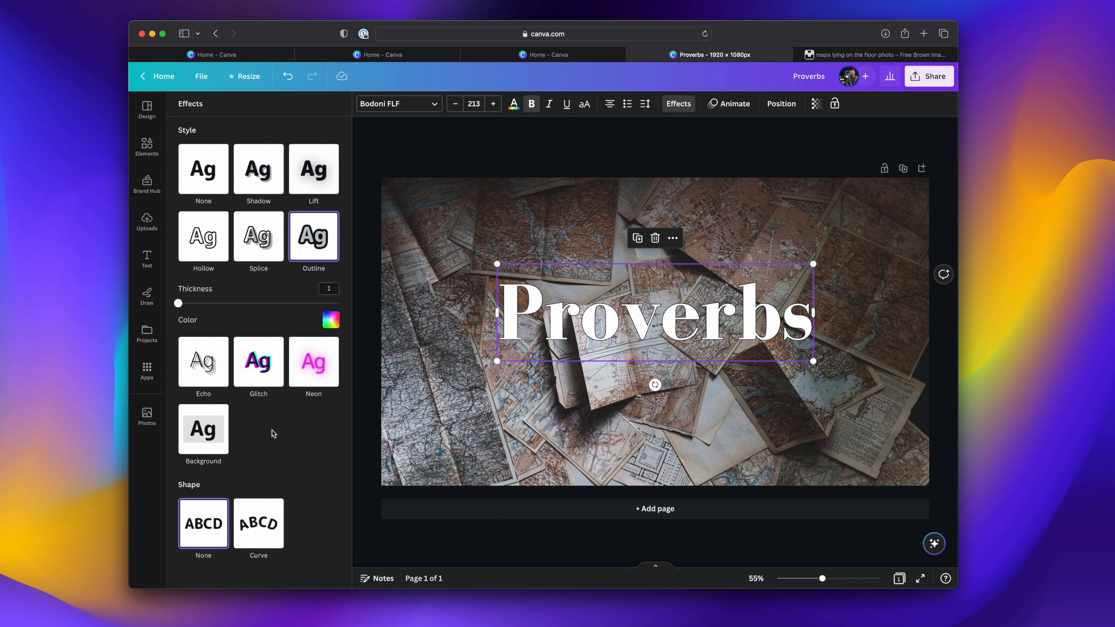
left_click(317, 239)
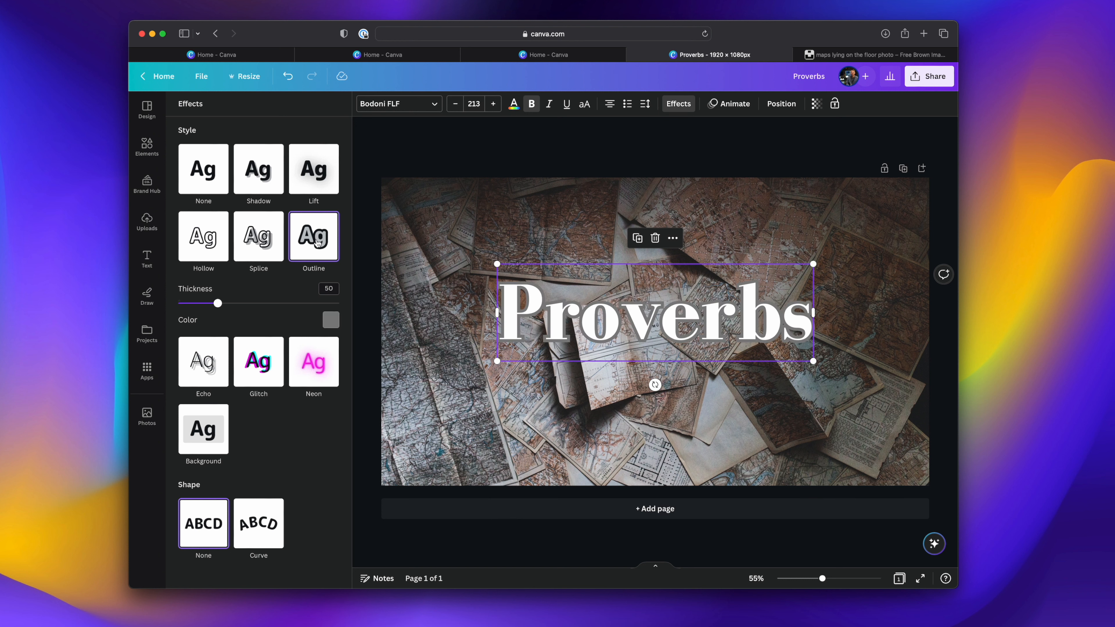
left_click(330, 288)
type("1")
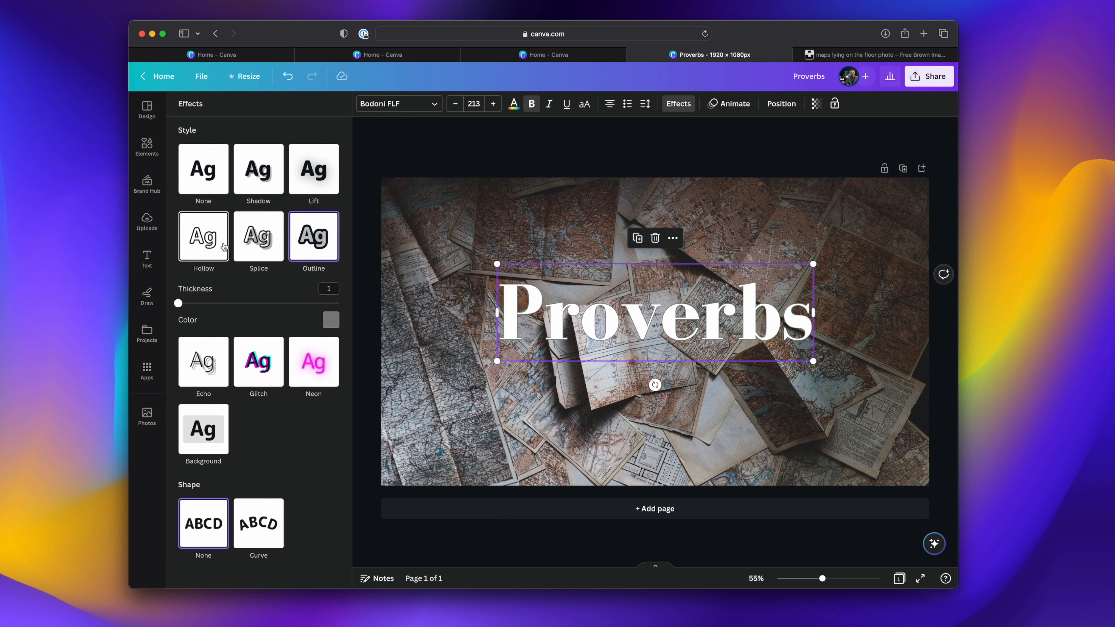
Apply the Shadow effect to the "Proverbs" heading with a blur of 70 and a transparency of 11.
left_click(248, 184)
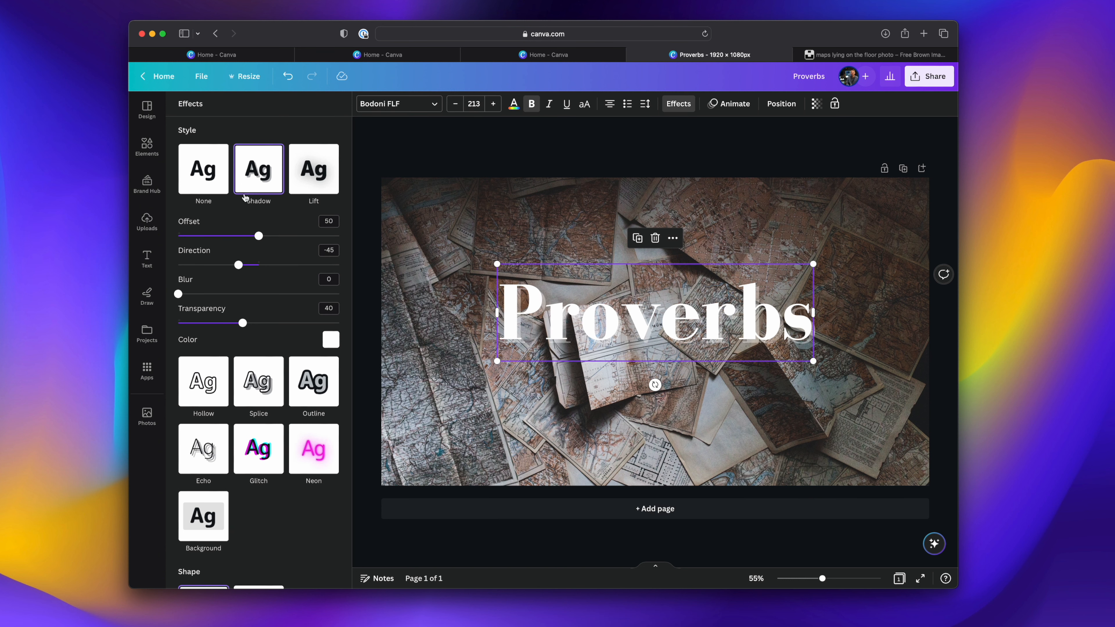
left_click_drag(178, 294, 287, 294)
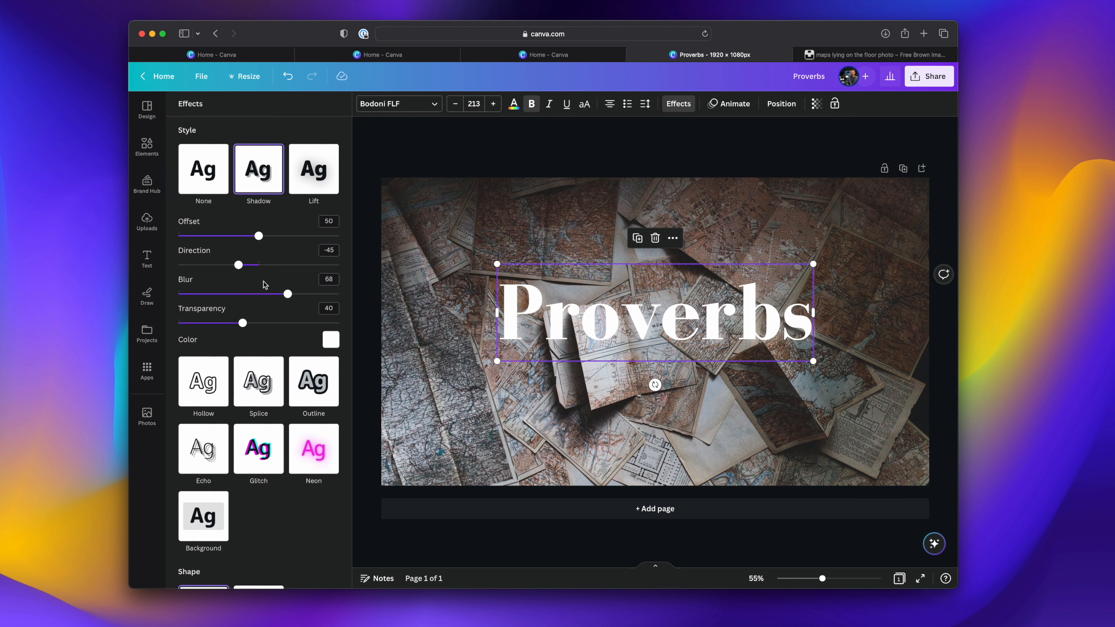
left_click_drag(287, 294, 290, 294)
left_click_drag(242, 325, 196, 323)
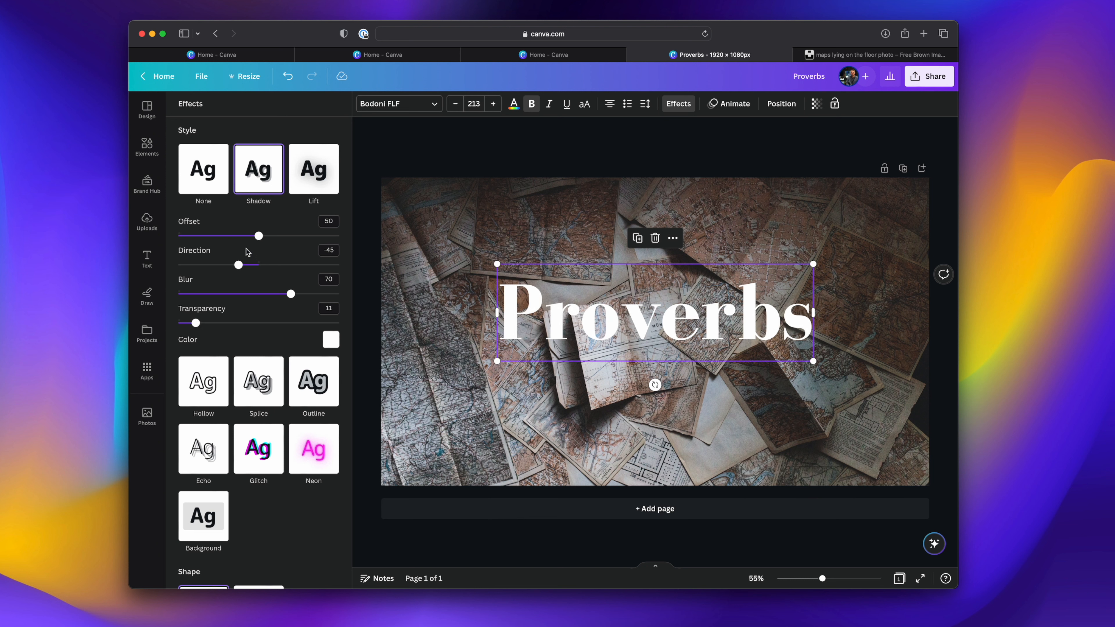
left_click(451, 220)
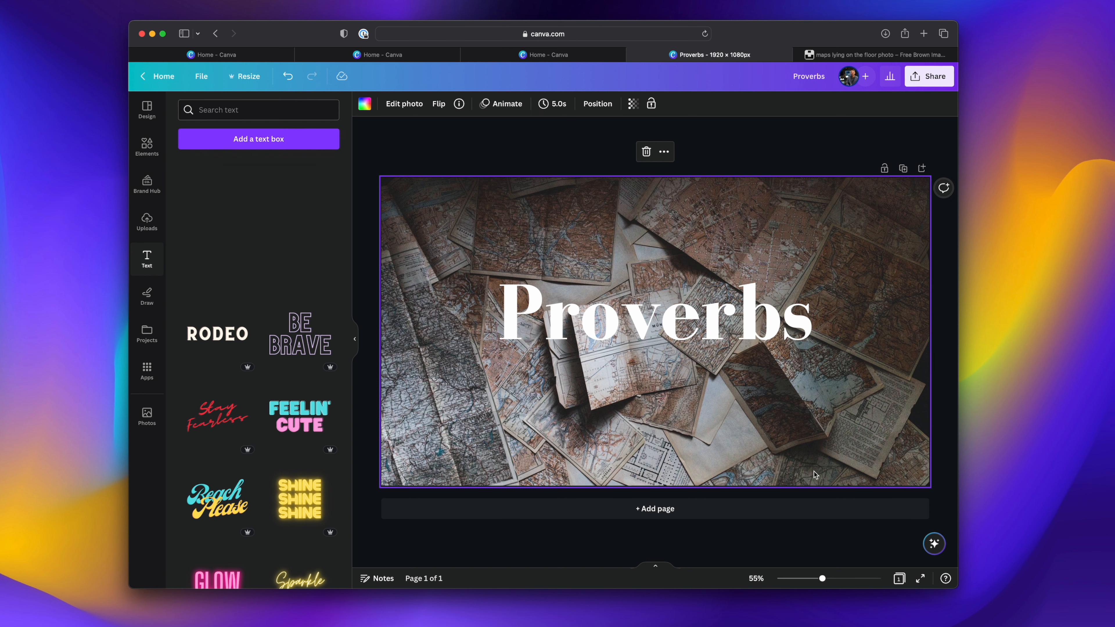
Duplicate the "Proverbs" heading, set the copy's font size to 50, and place it just beneath the original.
left_click(738, 338)
left_click(637, 237)
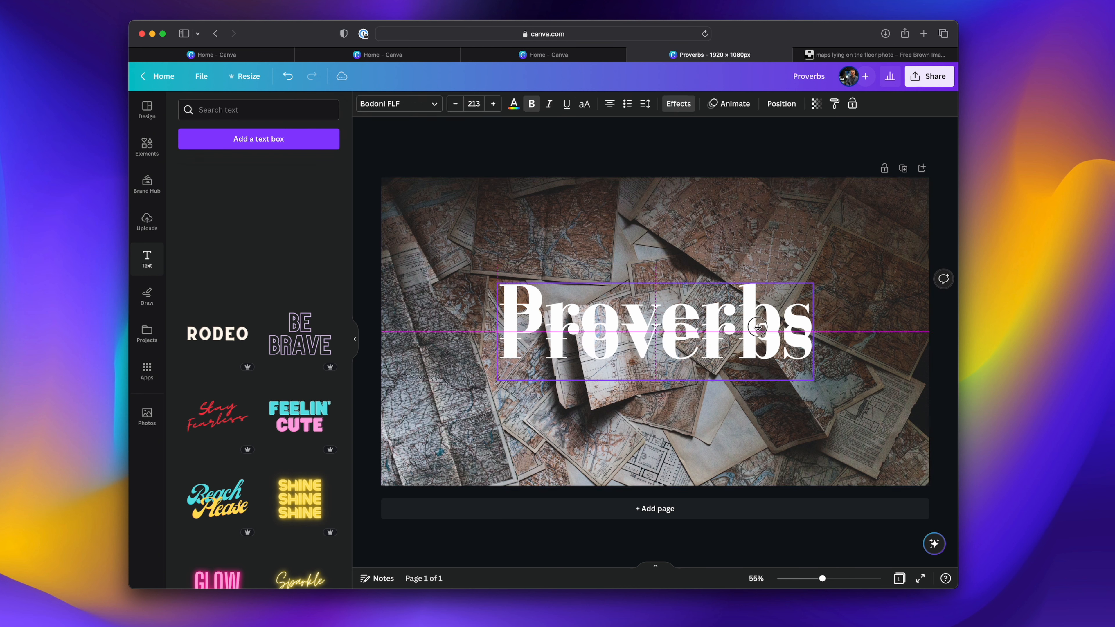
left_click(476, 103)
type("50")
key("Return")
key("super+a")
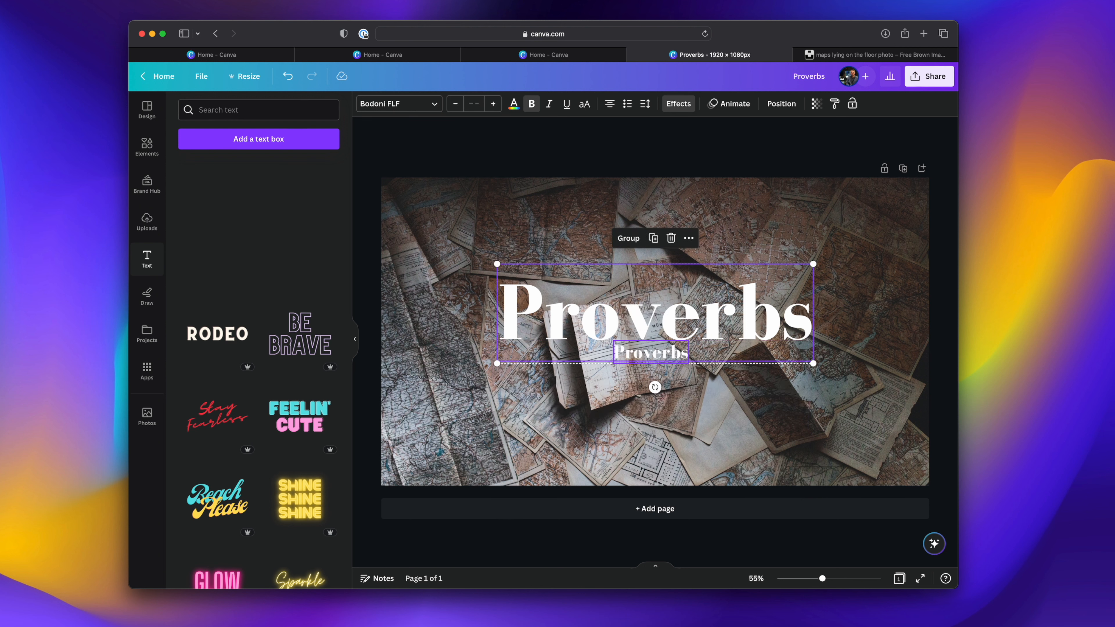
left_click(531, 398)
left_click_drag(640, 362, 637, 388)
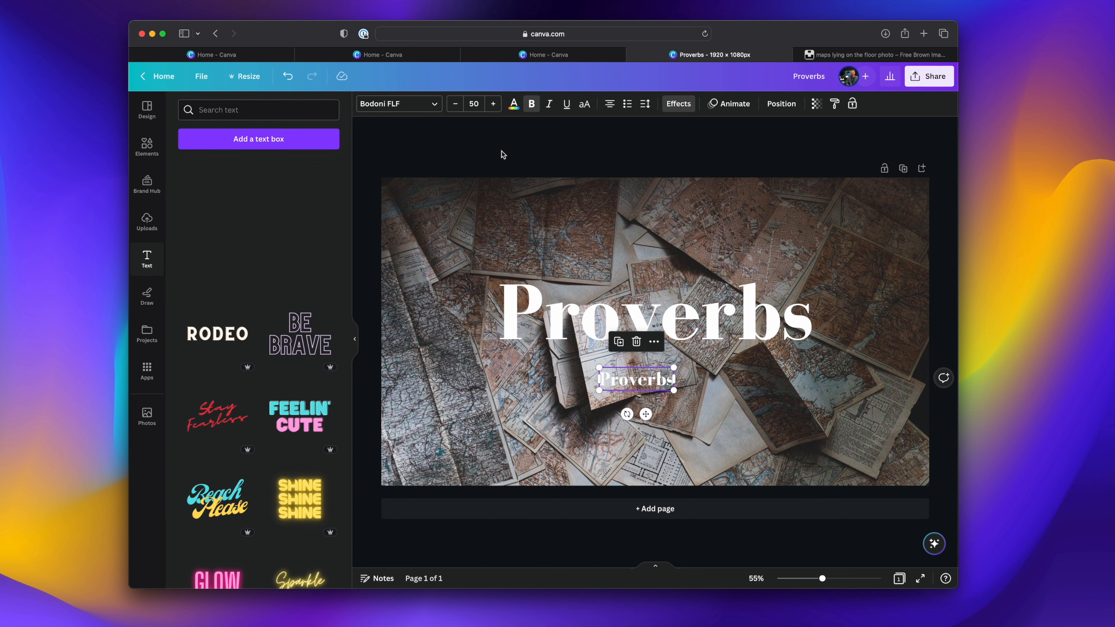
Set the copy's font size to 70, scale it up to about 139, and position it under the heading.
left_click(474, 103)
type("70")
key("Return")
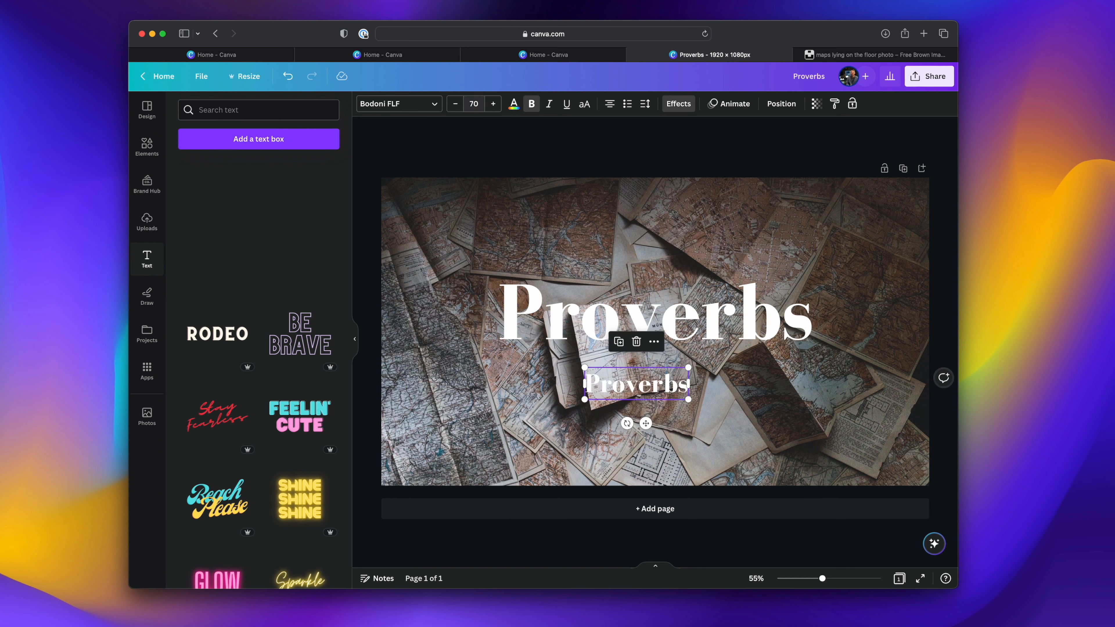
left_click_drag(689, 368, 790, 337)
left_click_drag(765, 373, 722, 392)
Replace the copy's text with "Seeking Direction in a catotic life".
double_click(722, 392)
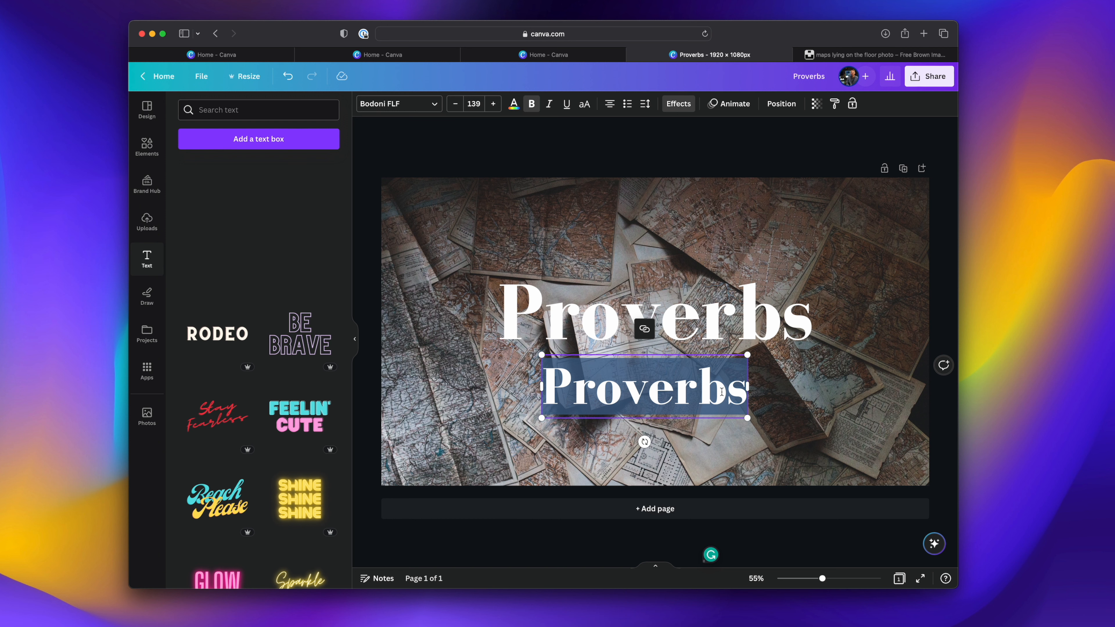
type("Seeking ")
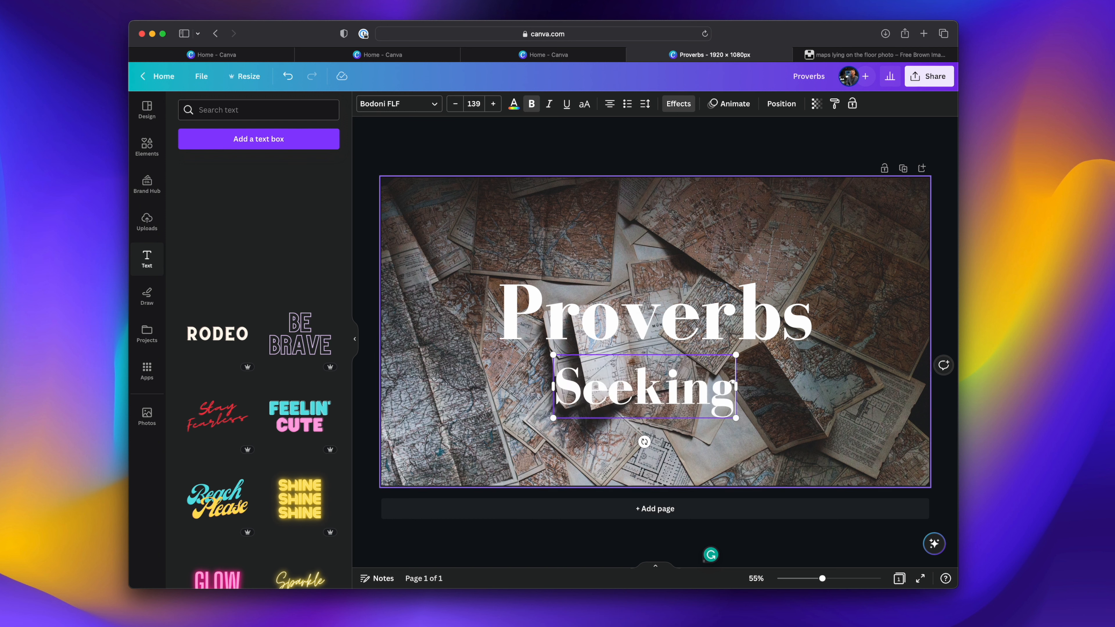
type("Direction")
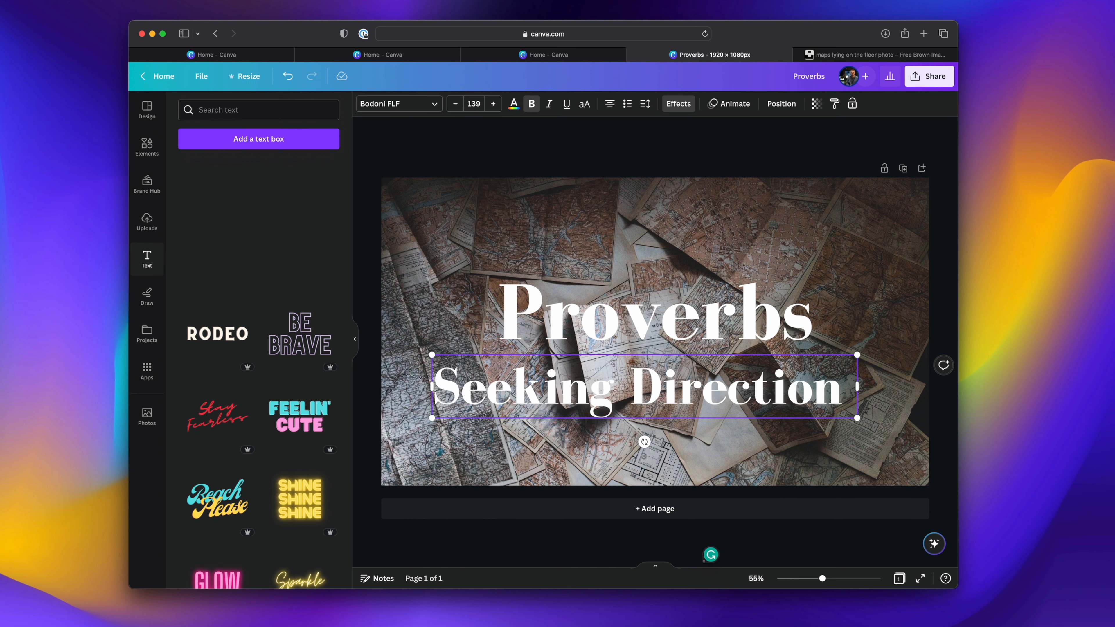
type(" in a cat")
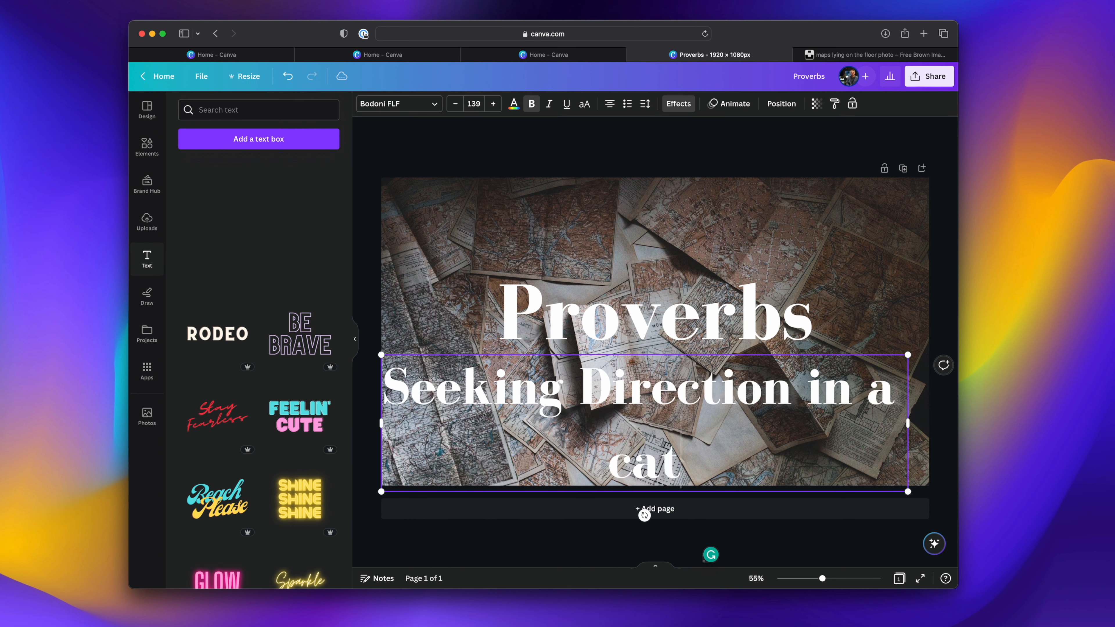
type("otic life")
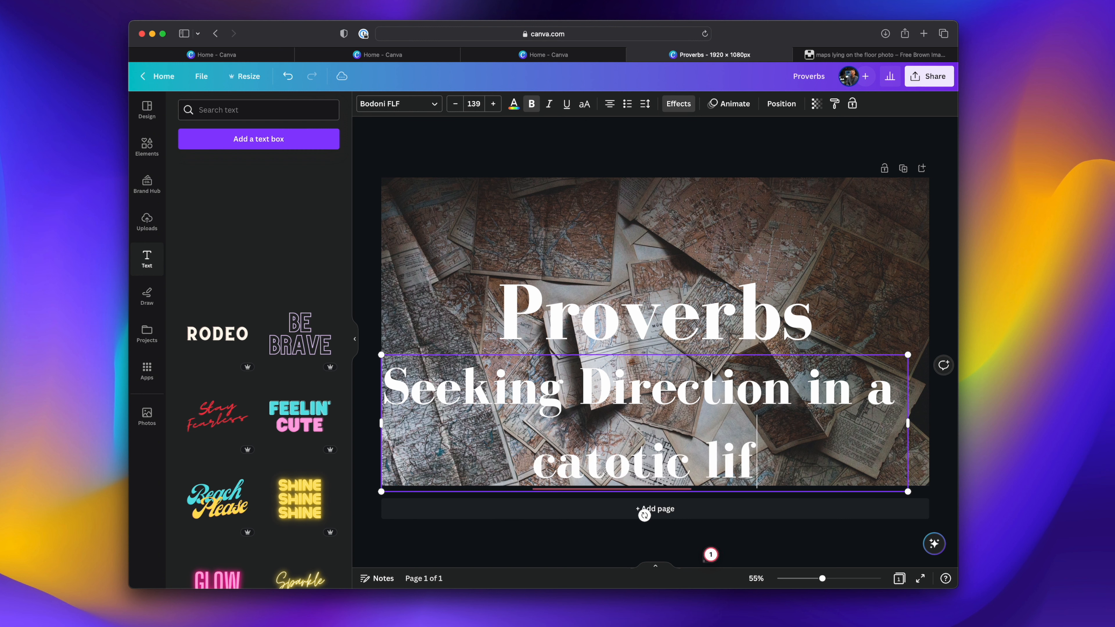
Set the whole subtitle's font size to 70 and move it up close beneath the "Proverbs" heading.
key("super+a")
double_click(756, 384)
right_click(756, 384)
triple_click(756, 384)
left_click(461, 108)
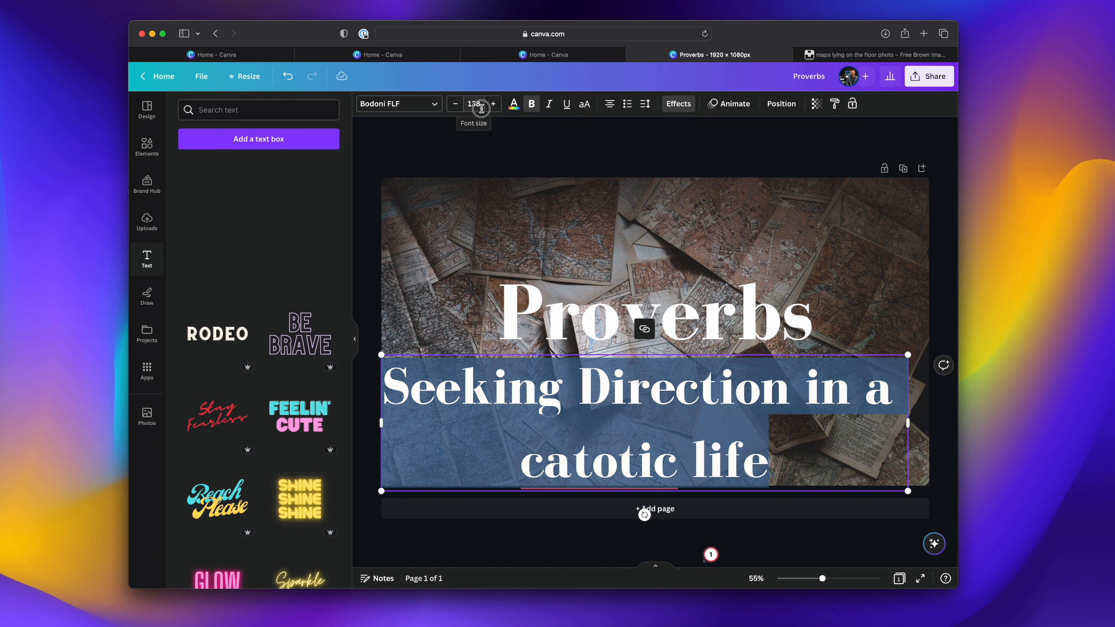
left_click(479, 108)
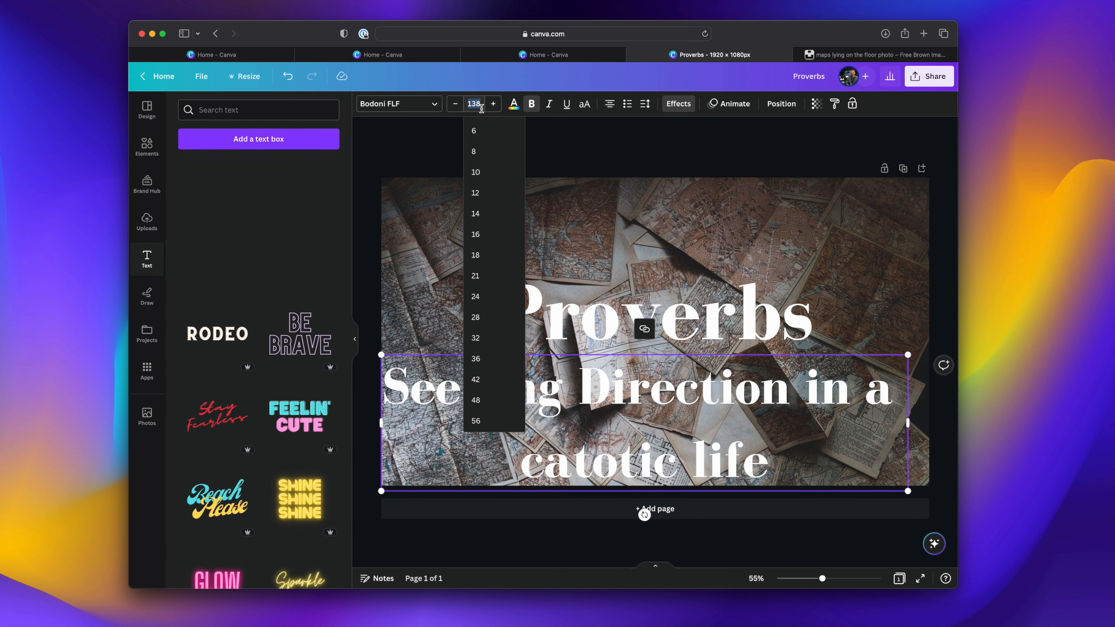
type("70")
key("Return")
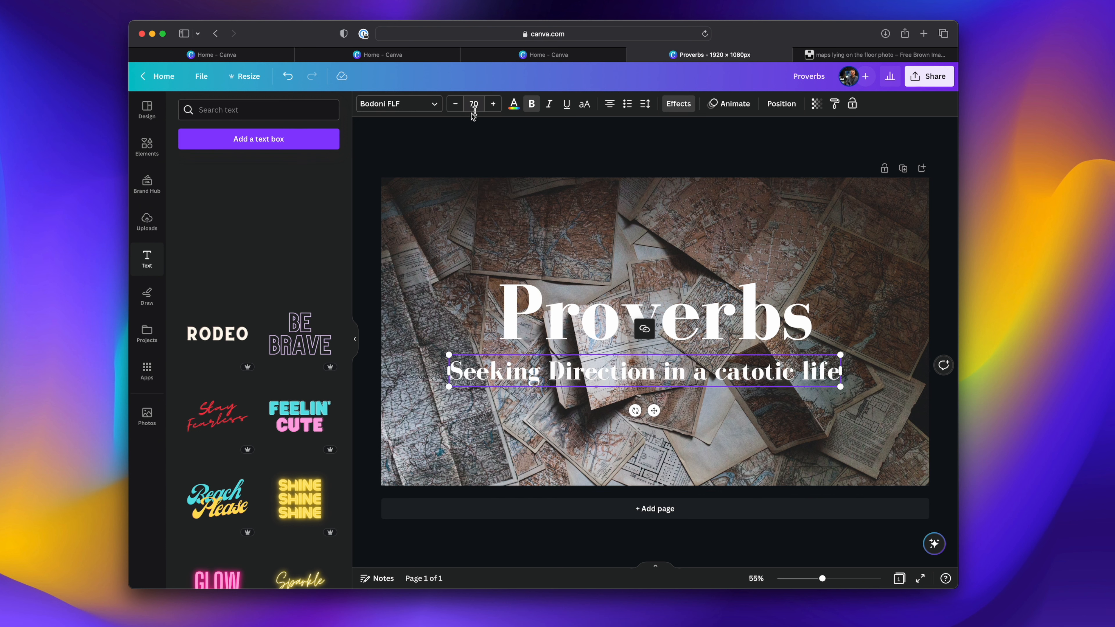
left_click(720, 429)
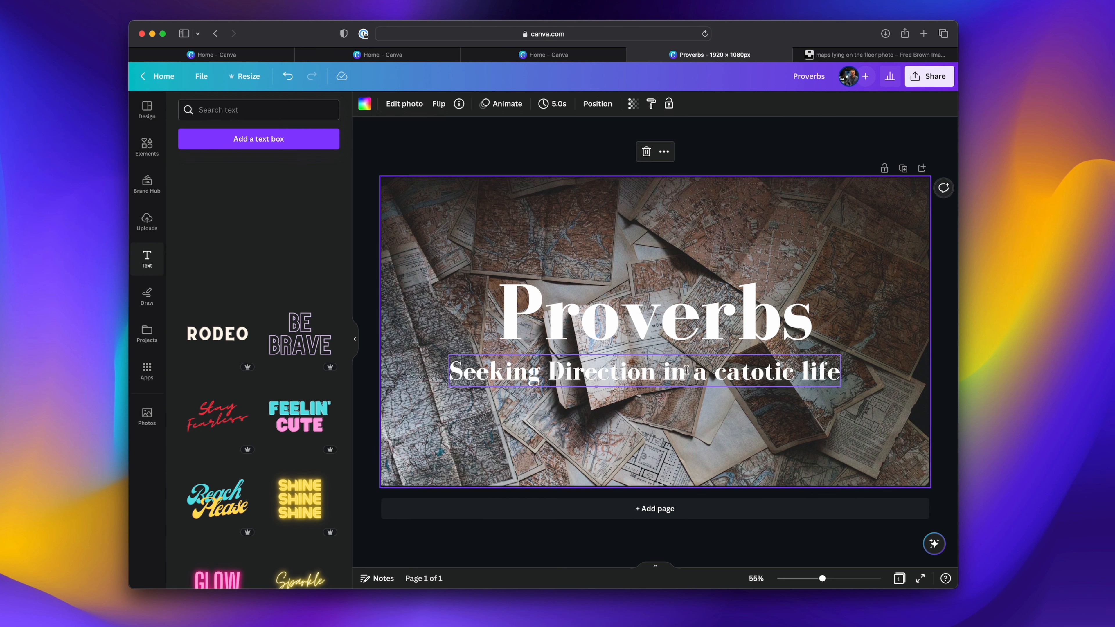
left_click_drag(719, 368, 716, 359)
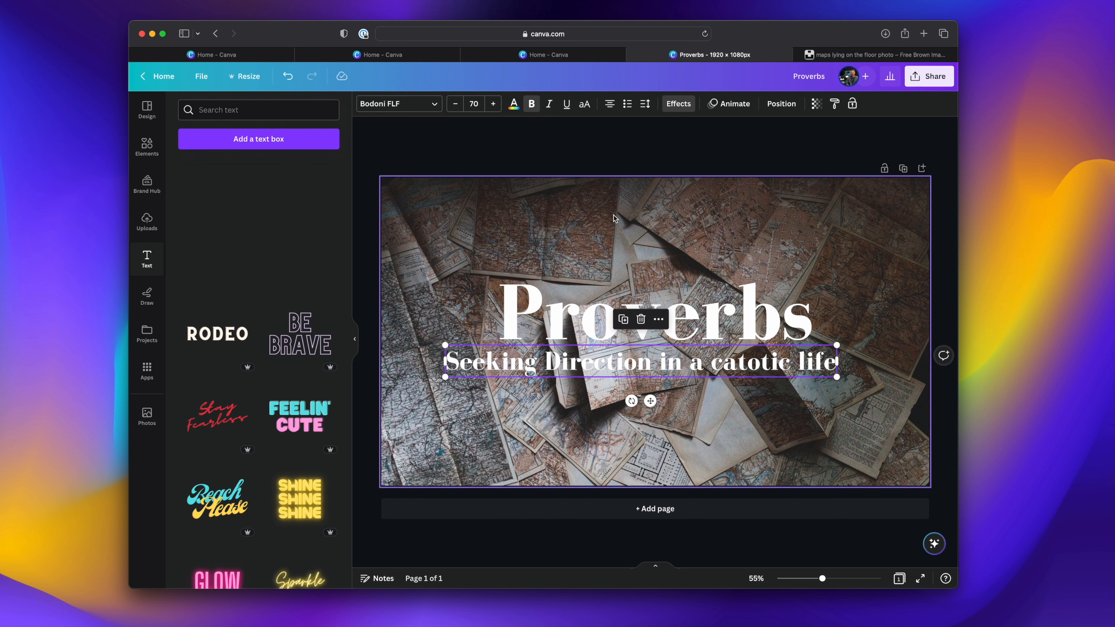
Try black as the subtitle's text color, and set it back to white.
left_click(512, 106)
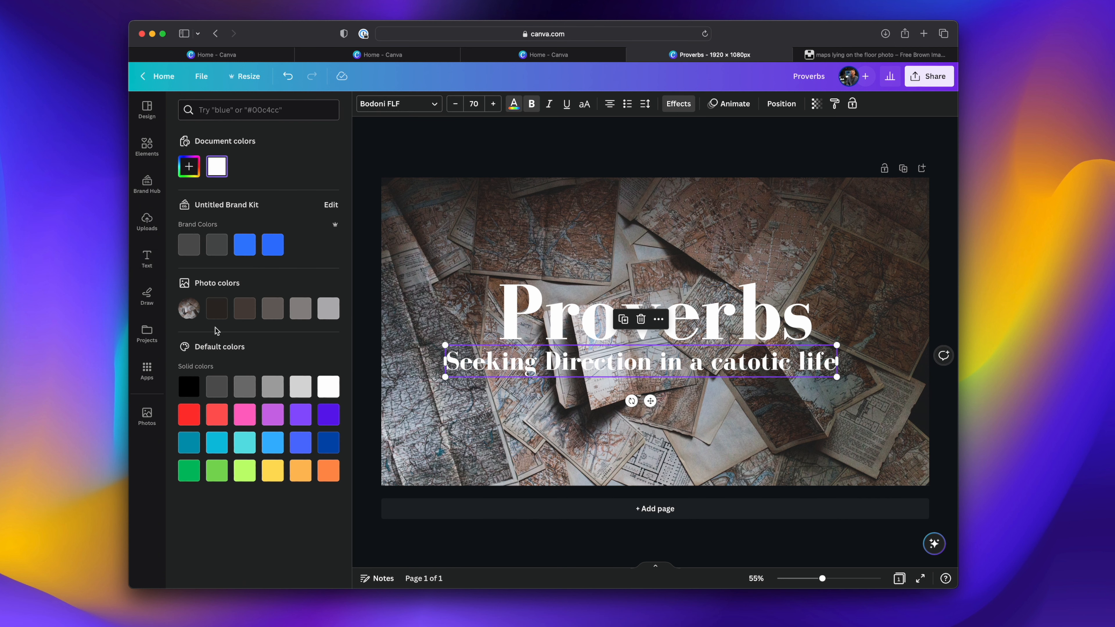
left_click(190, 395)
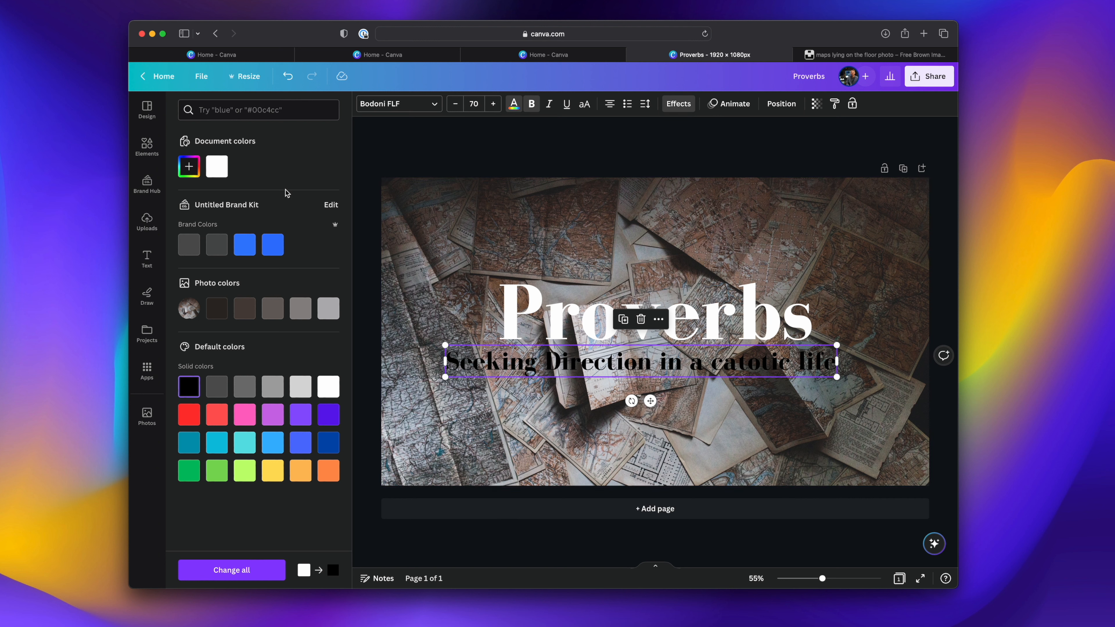
left_click(678, 104)
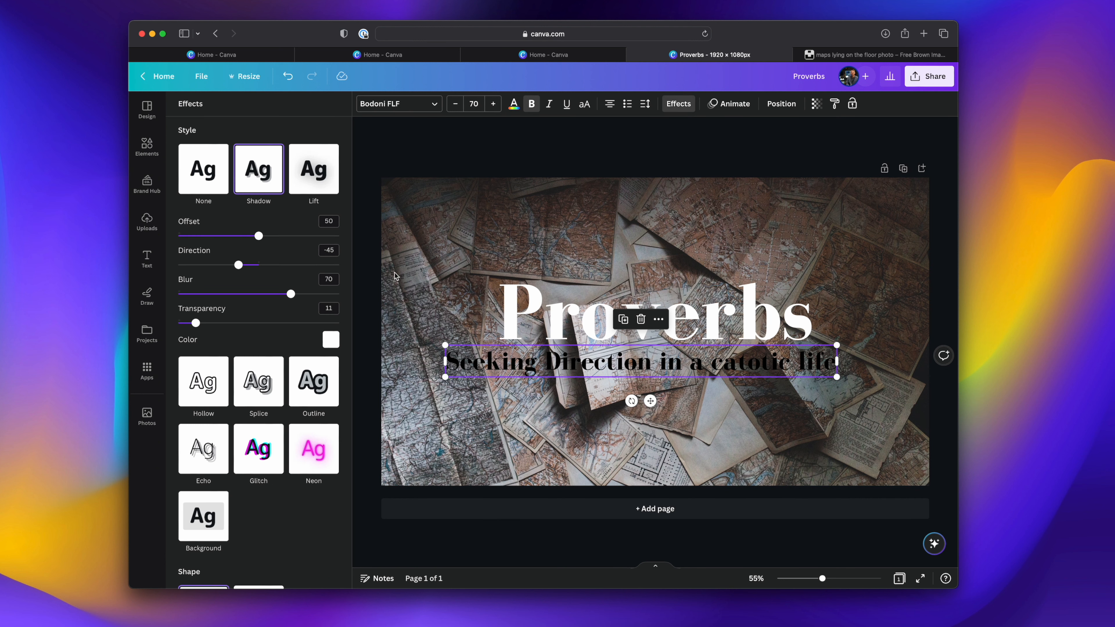
left_click(521, 108)
left_click(245, 166)
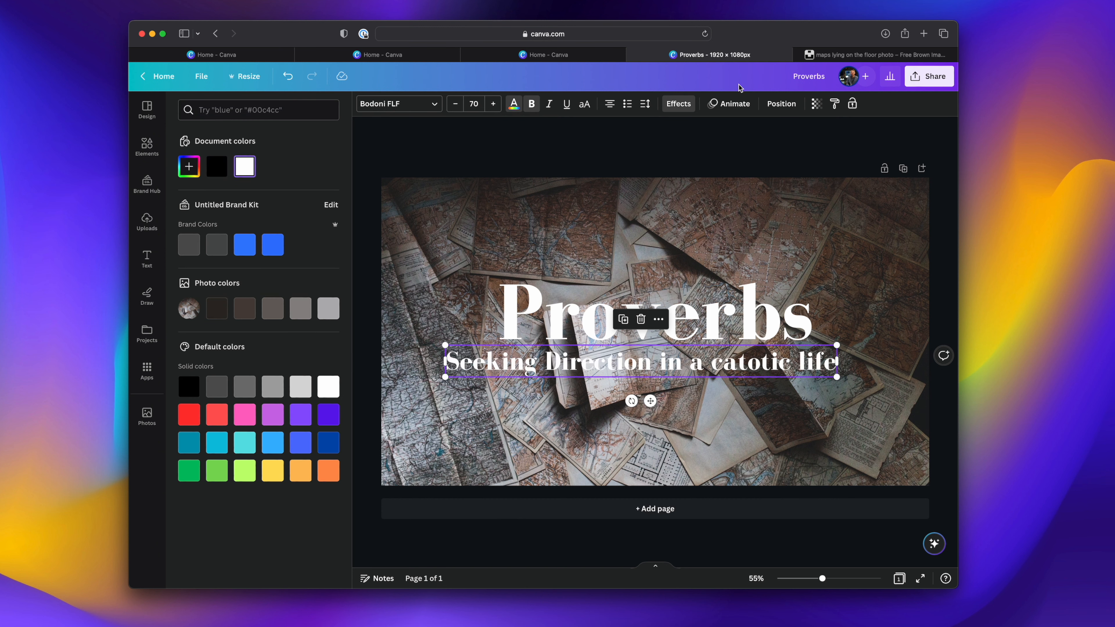
Replace the subtitle's Shadow effect with the Lift effect at an intensity of 100.
left_click(687, 106)
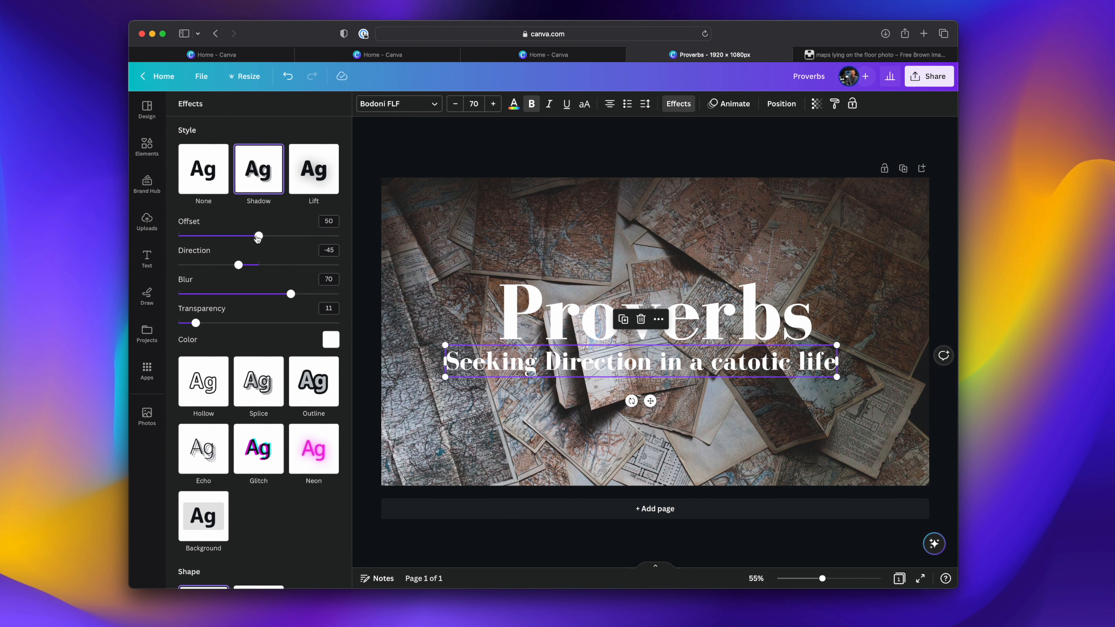
mouse_move(196, 323)
left_mouse_down()
mouse_move(294, 324)
mouse_move(197, 324)
left_mouse_up()
left_click(314, 169)
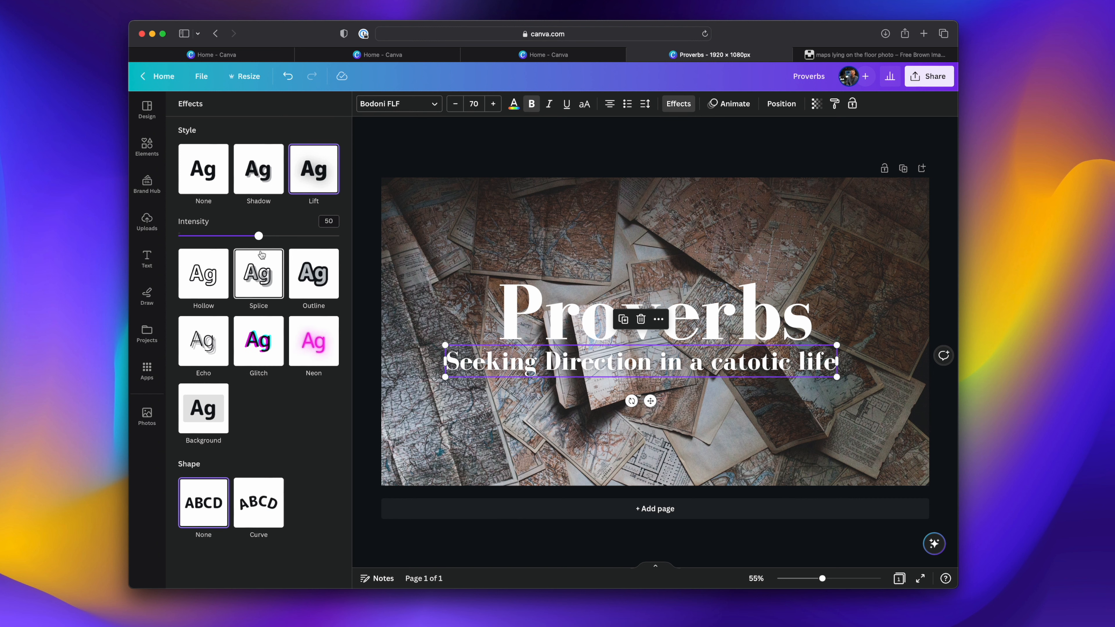
left_click_drag(258, 236, 361, 236)
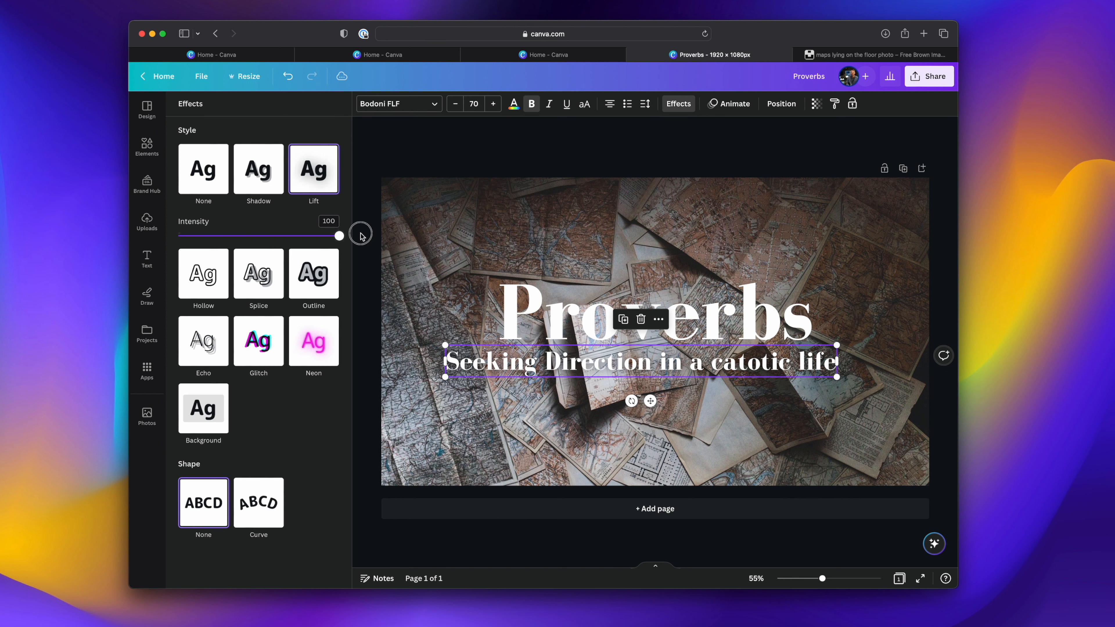
left_click(415, 279)
left_click(493, 379)
left_click(494, 383)
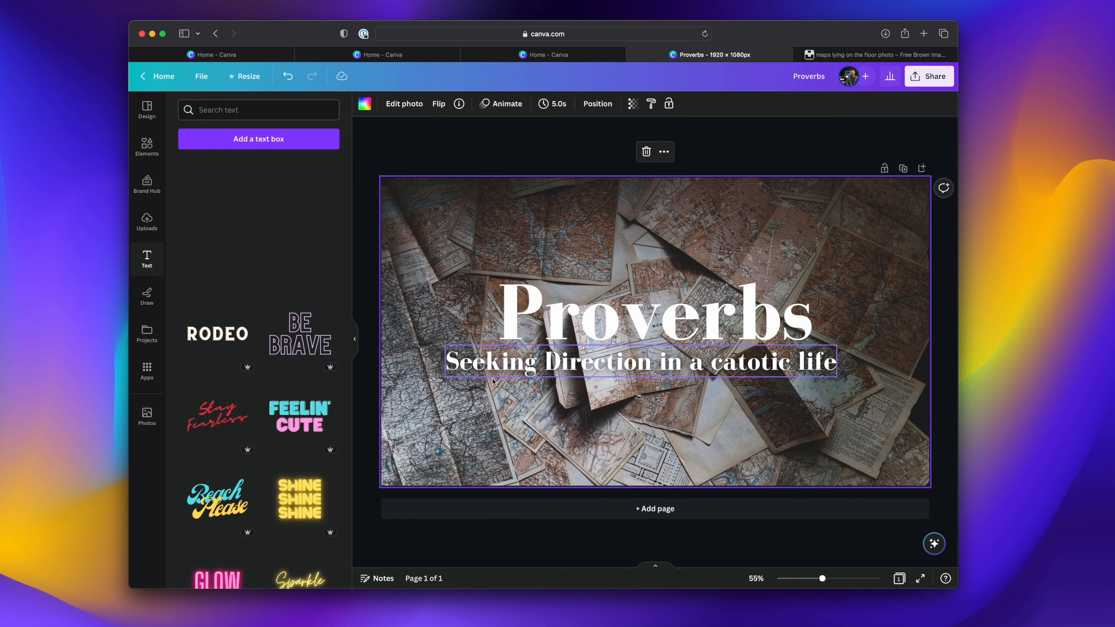
Convert the whole subtitle beneath the "Proverbs" heading to upper case.
left_click(499, 373)
left_click(499, 373)
right_click(499, 373)
mouse_move(593, 481)
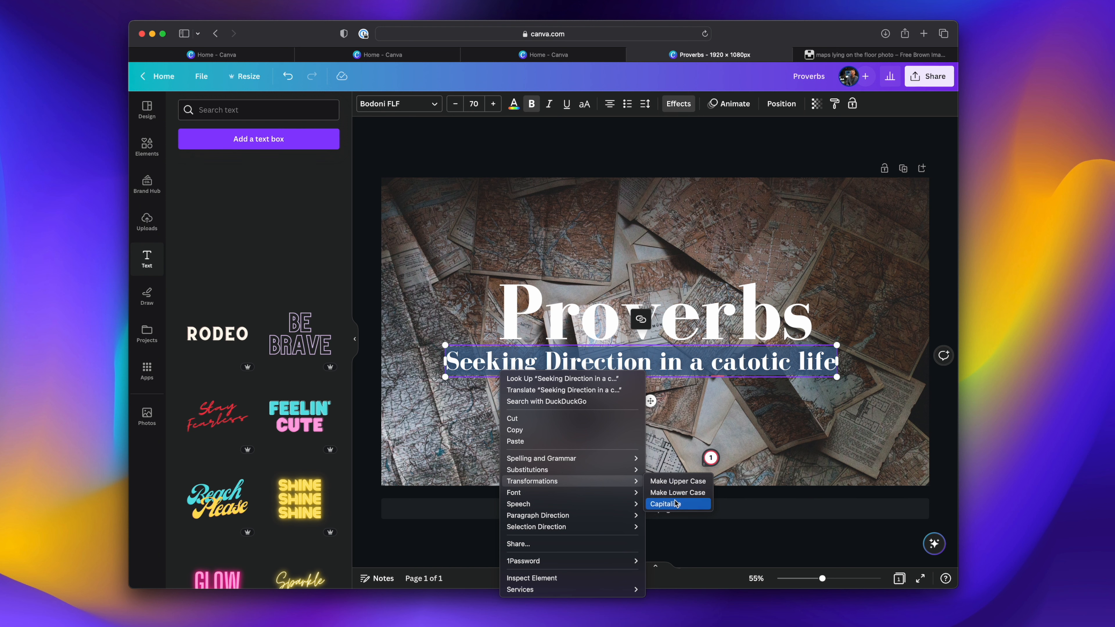
left_click(679, 484)
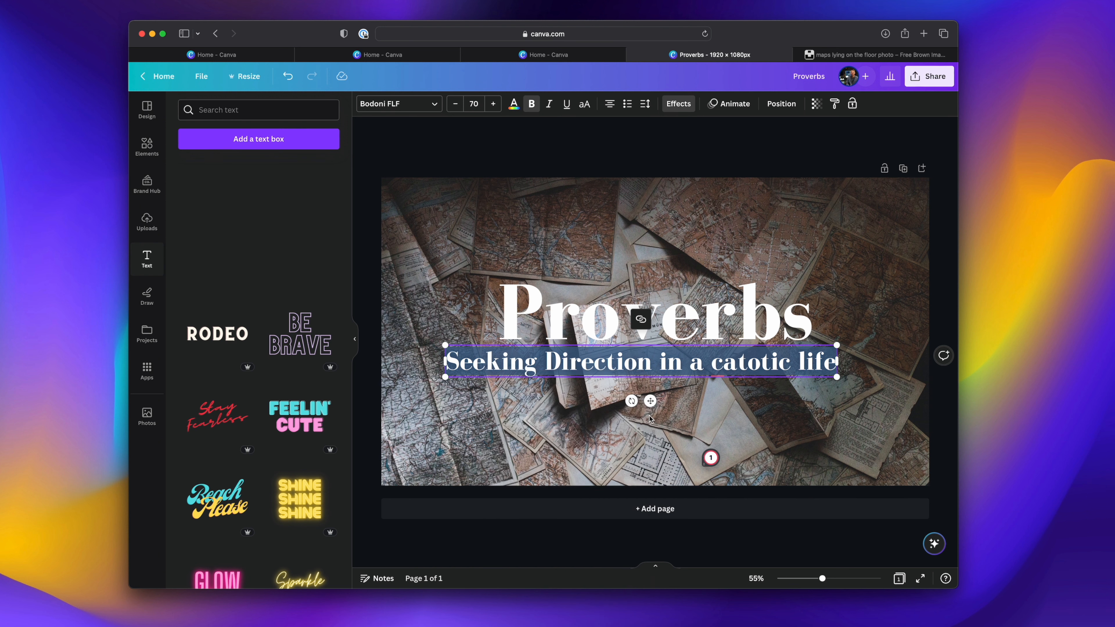
Try to find a spelling correction for the word "CATOTIC" in the subtitle.
left_click(742, 389)
left_click(743, 379)
double_click(750, 369)
right_click(750, 367)
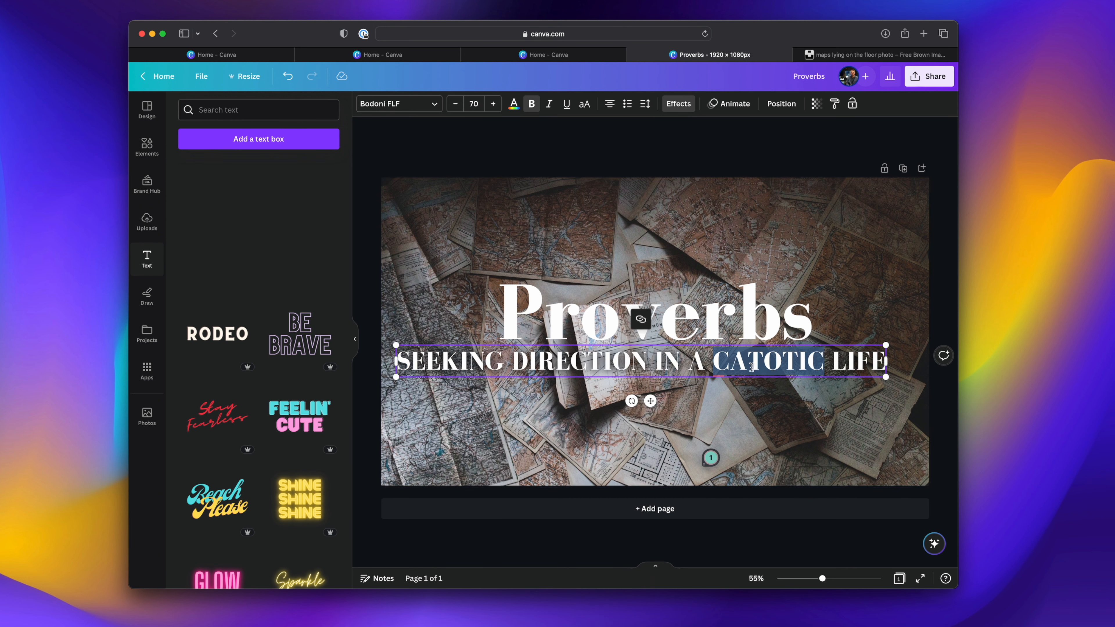
left_click(743, 369)
triple_click(743, 370)
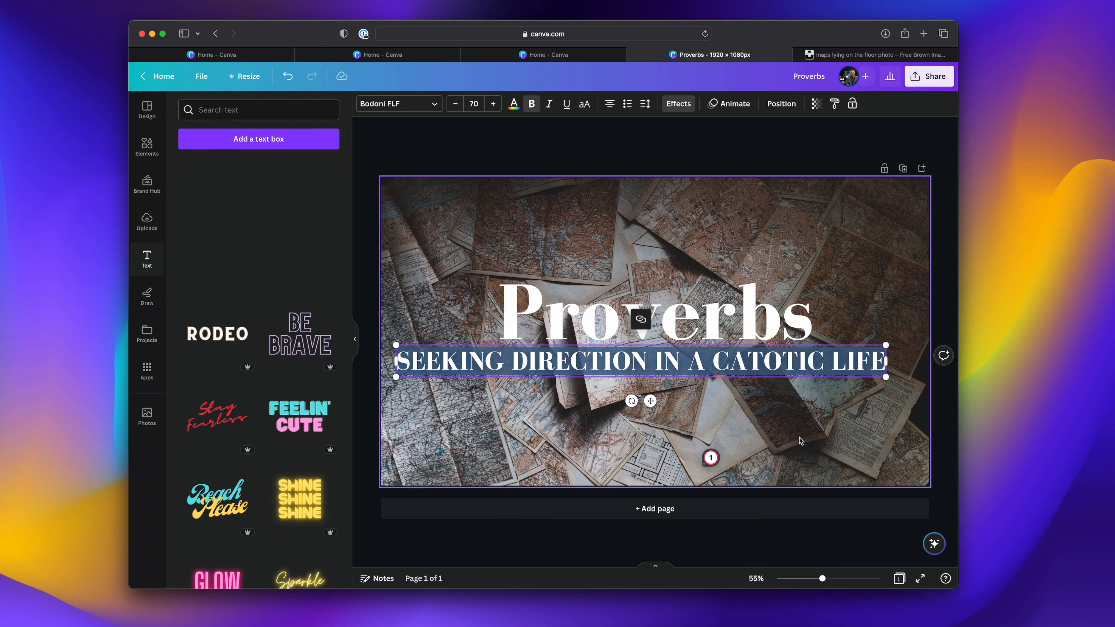
Narrow the subtitle's text box to slightly wider than the "Proverbs" heading and center it on the slide.
left_click(898, 365)
left_click(888, 361)
left_click_drag(888, 360, 712, 359)
left_click_drag(643, 361, 742, 359)
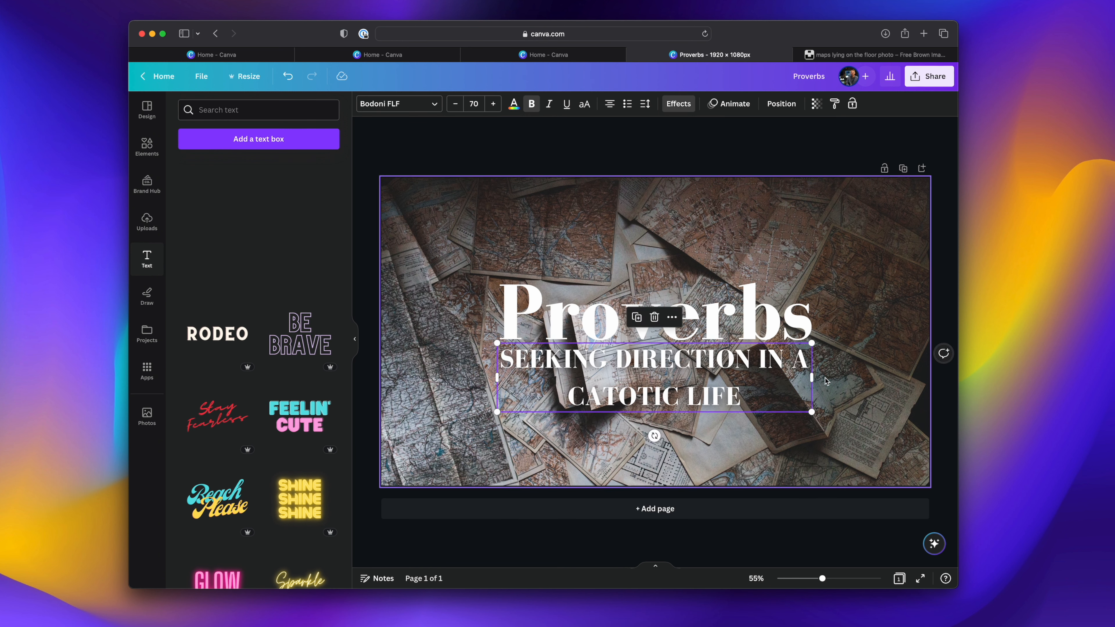
left_click_drag(813, 378, 823, 378)
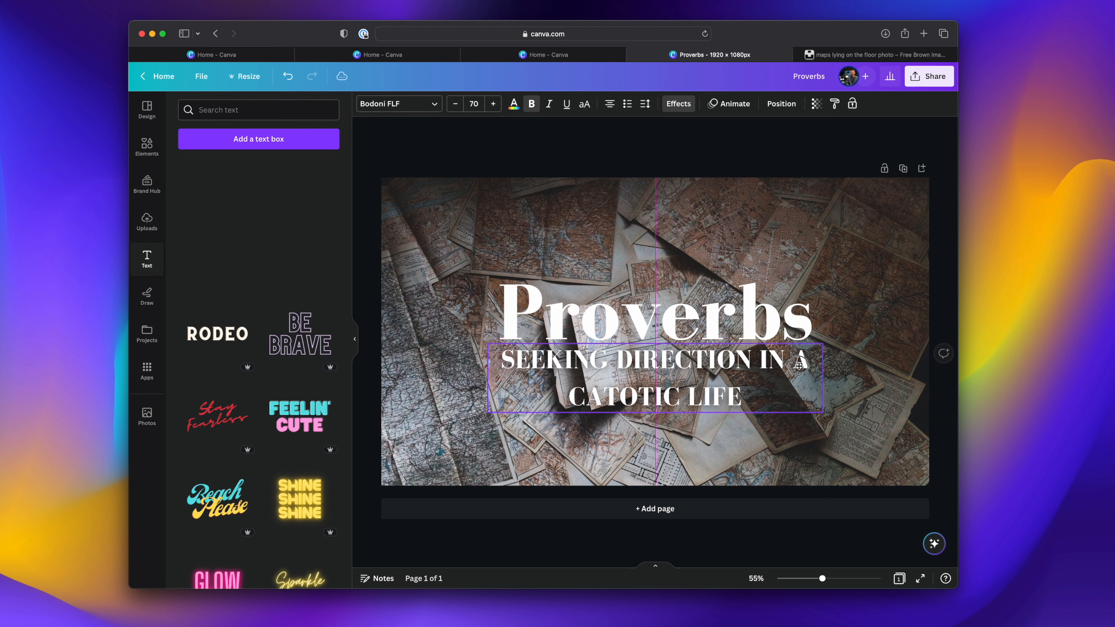
Reduce the whole subtitle's font size to 47 so it fits on one line.
double_click(773, 359)
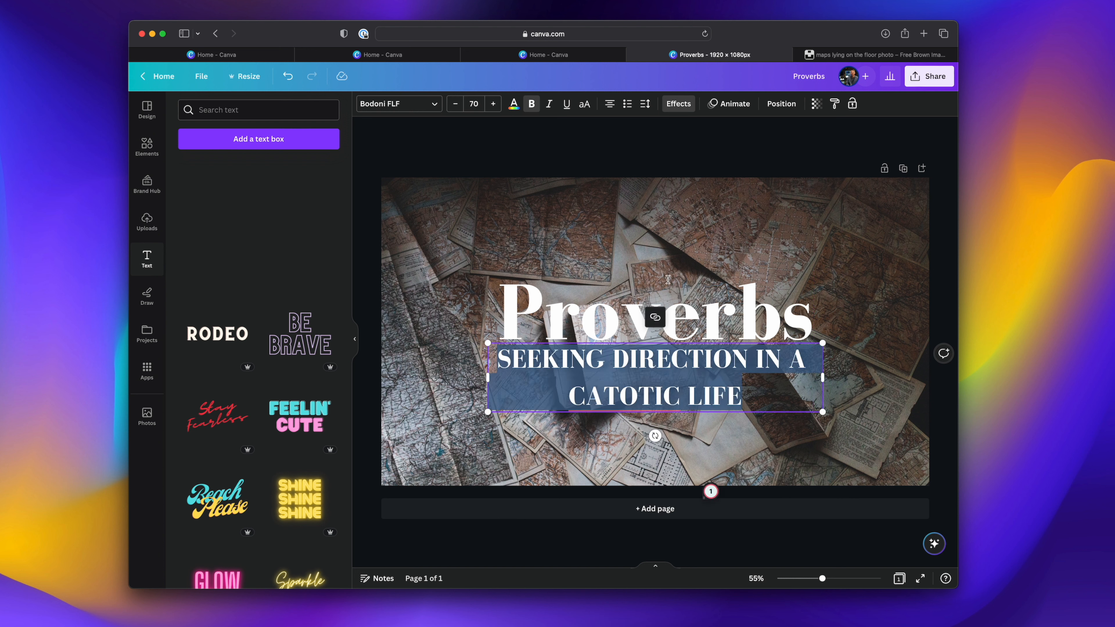
left_click(459, 109)
left_click(459, 109)
left_click(458, 109)
left_click(459, 109)
left_click(458, 109)
left_click(459, 109)
left_click(459, 109)
left_click(459, 109)
left_click(459, 109)
left_click(458, 109)
left_click(459, 109)
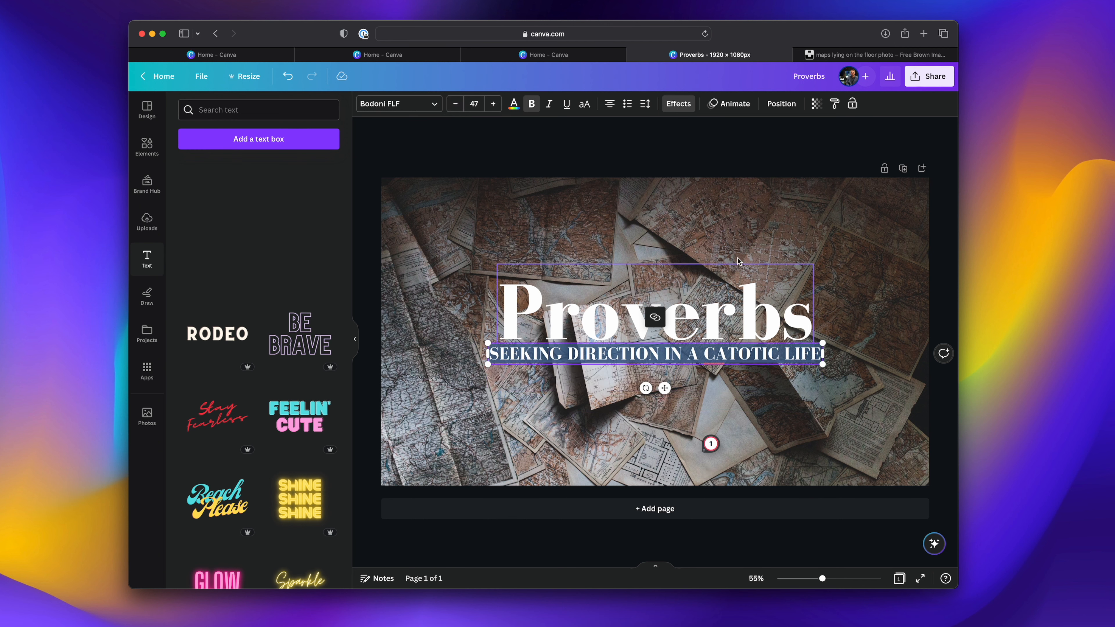
Replace the subtitle's last word "LIFE" with "WORLD".
double_click(753, 358)
right_click(753, 357)
left_click(797, 351)
double_click(797, 353)
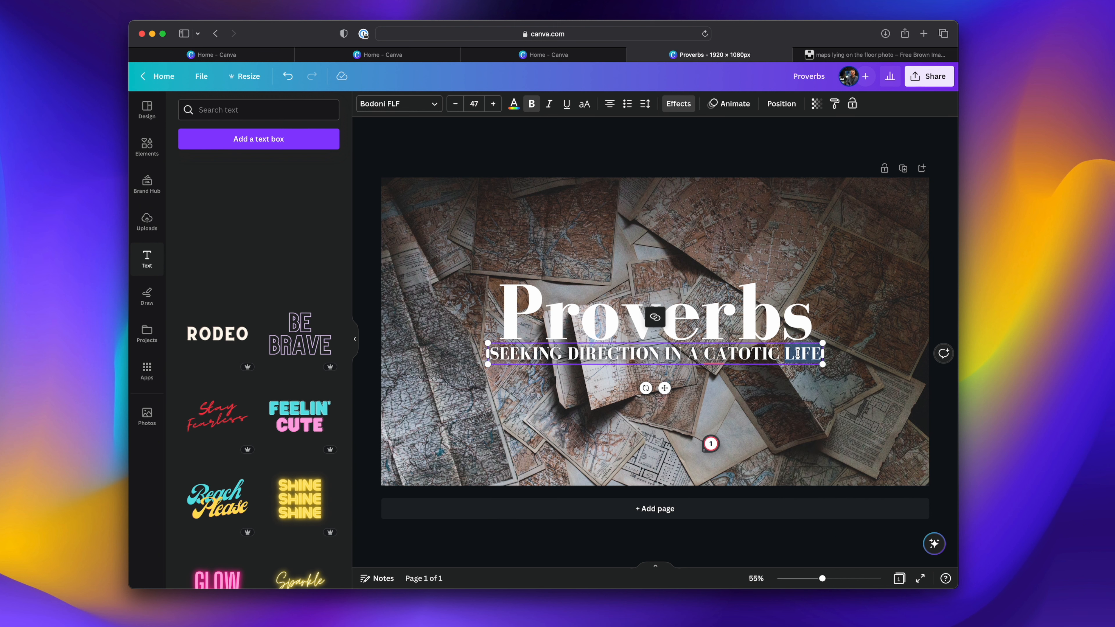
type("WORLD")
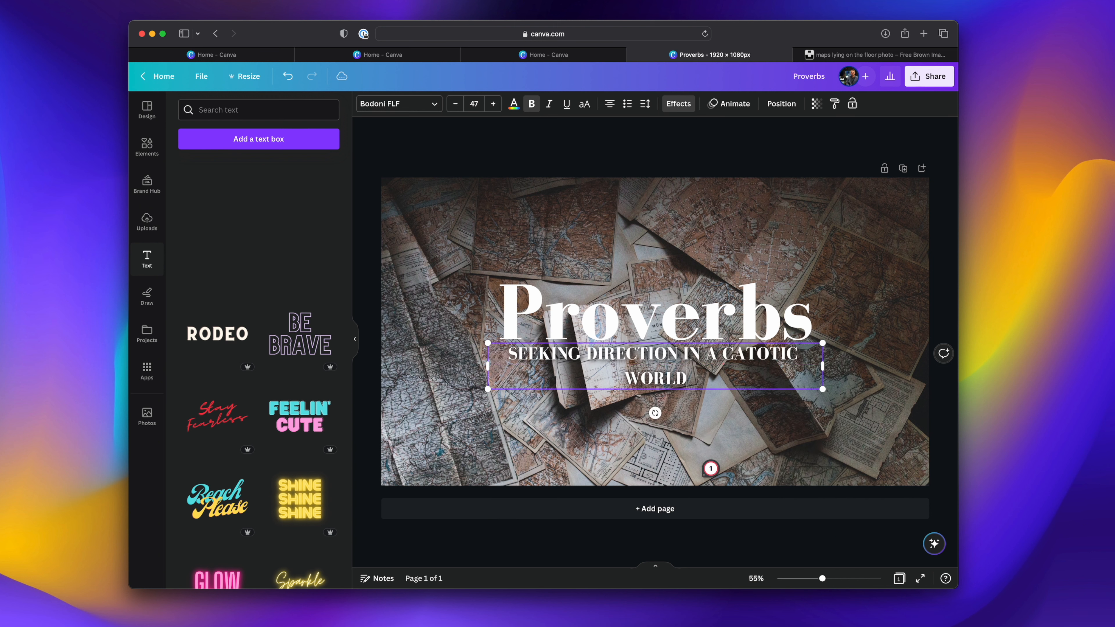
Reduce the whole subtitle's font size to 41 to fit the text on one line.
key("super+a")
left_click(456, 105)
left_click(456, 106)
left_click(456, 106)
left_click(455, 106)
left_click(455, 106)
left_click(456, 105)
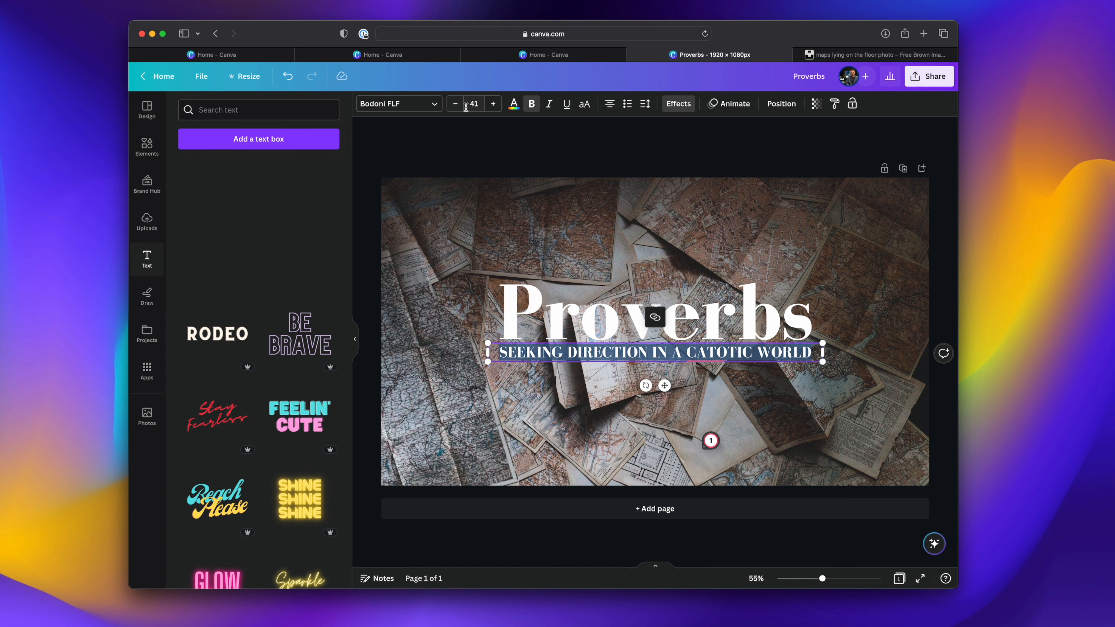
left_click(466, 106)
left_click(632, 250)
Replace the misspelled "CATOTIC" in the subtitle with the suggested word "CATHOLIC".
left_click(700, 353)
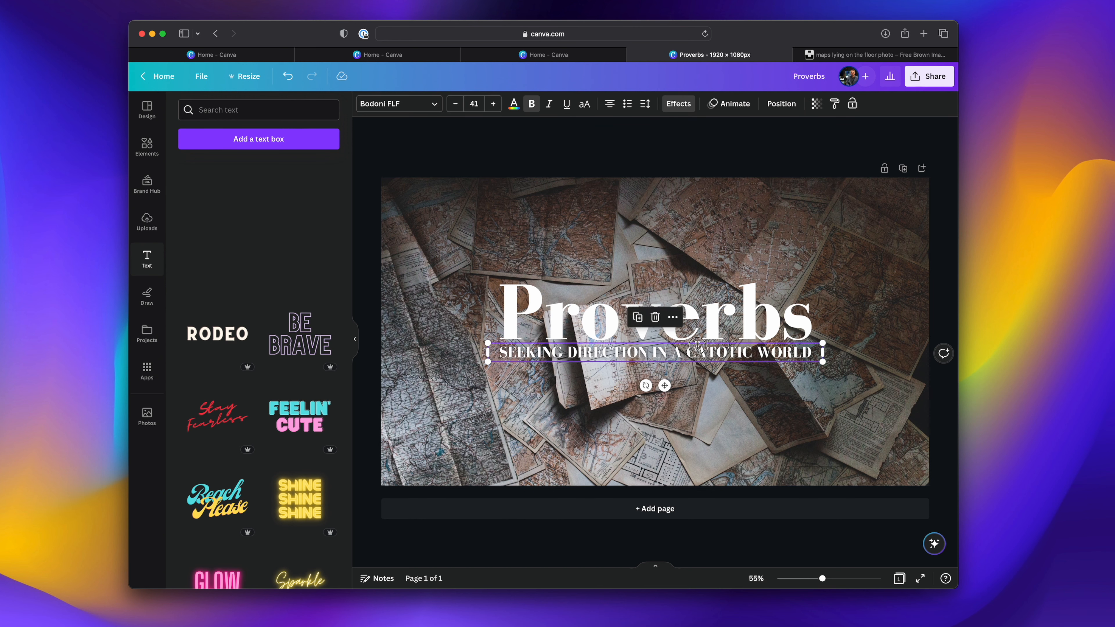
left_click(715, 358)
right_click(720, 361)
left_click(716, 357)
left_click(703, 373)
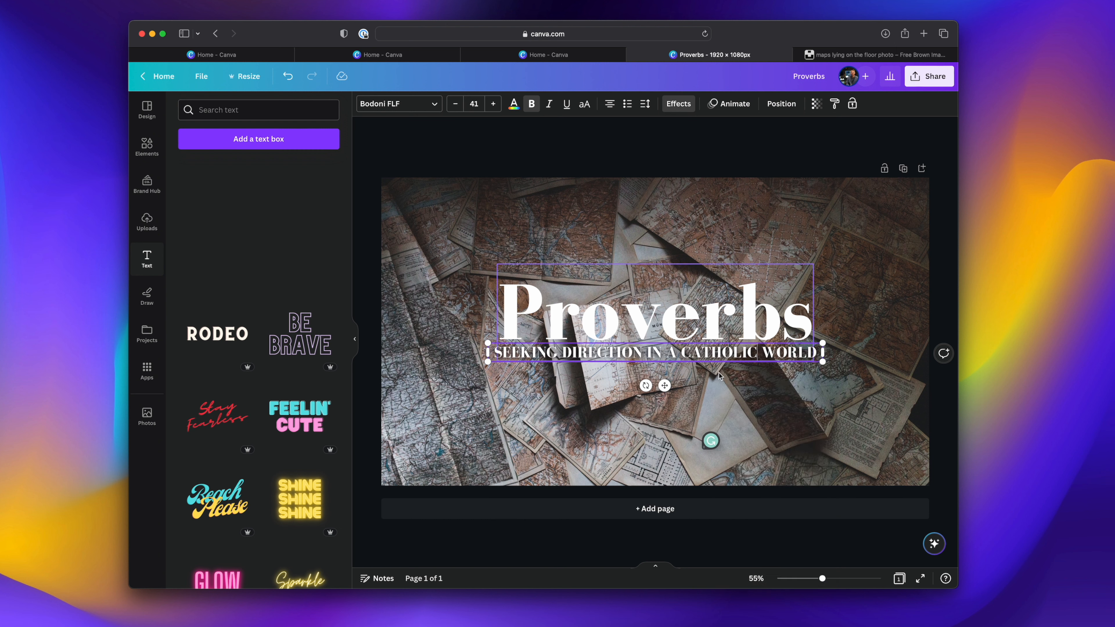
Replace "CATHOLIC" in the subtitle with "chaotic" by dictation and convert that word to upper case.
double_click(728, 356)
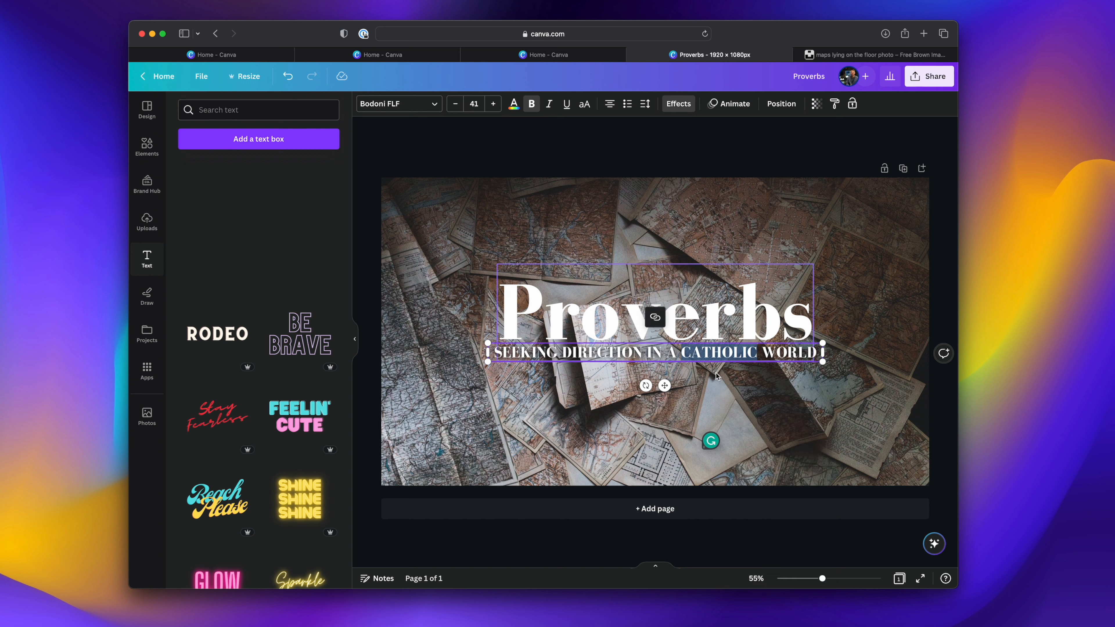
key("F5")
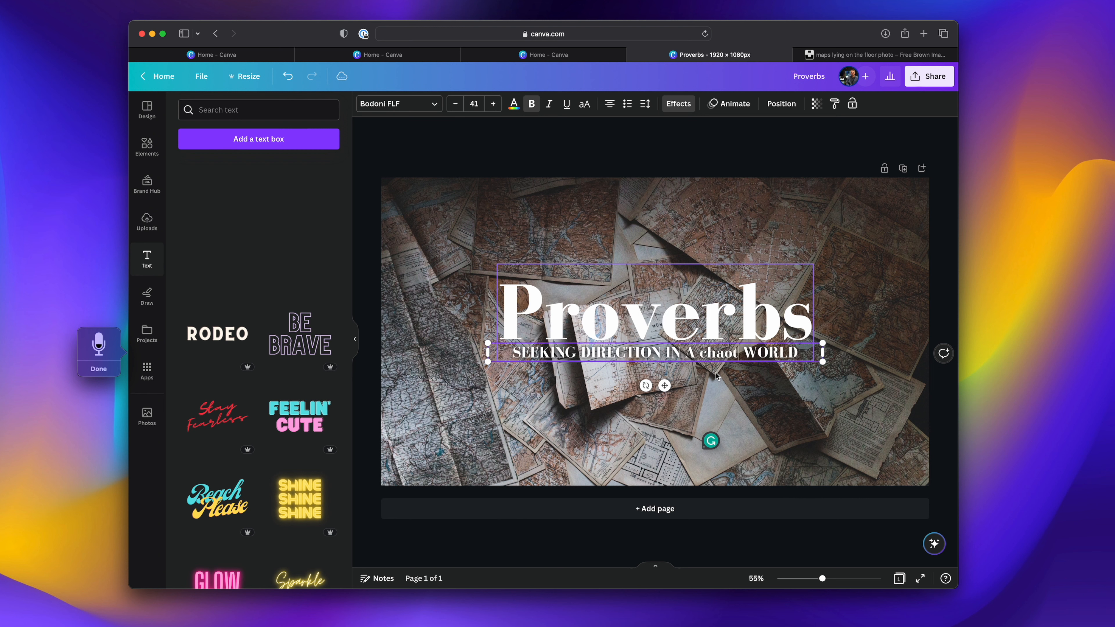
right_click(728, 355)
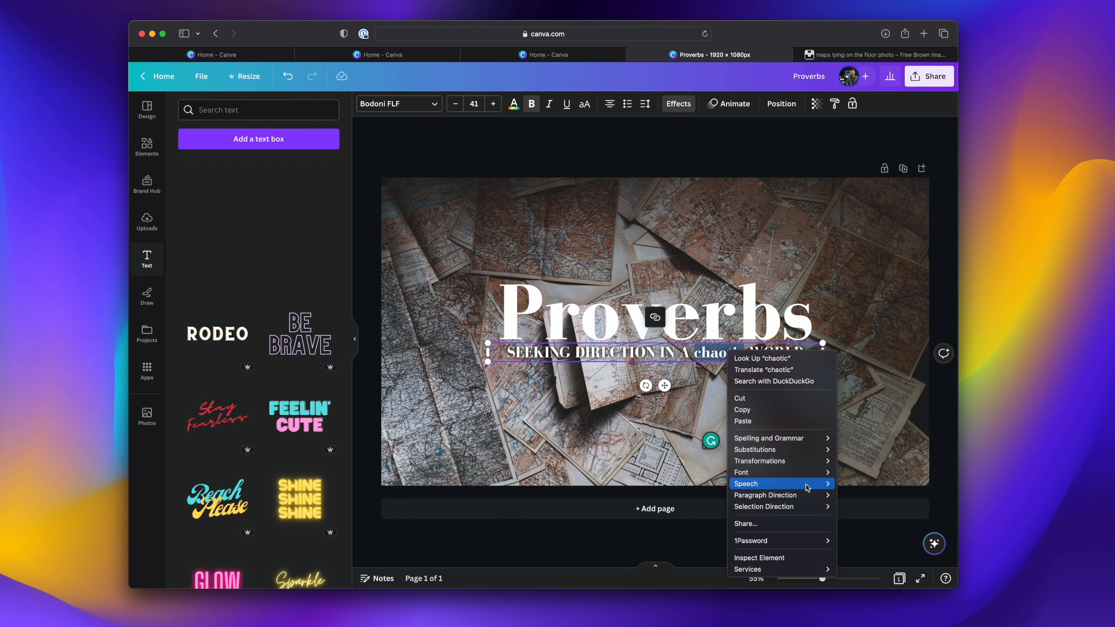
mouse_move(790, 461)
left_click(892, 462)
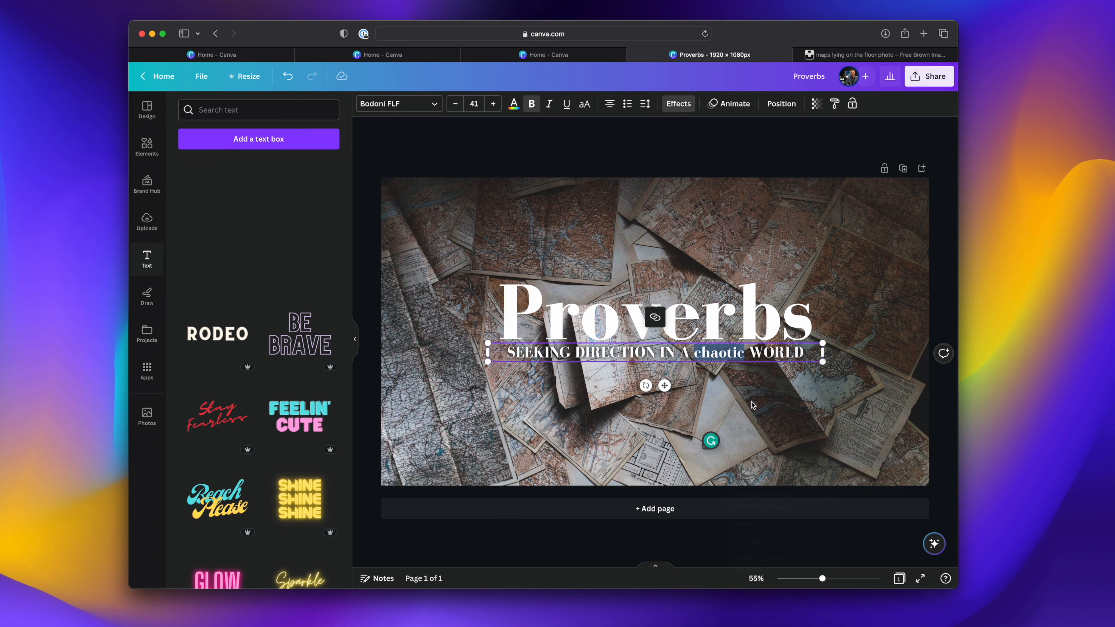
left_click(780, 368)
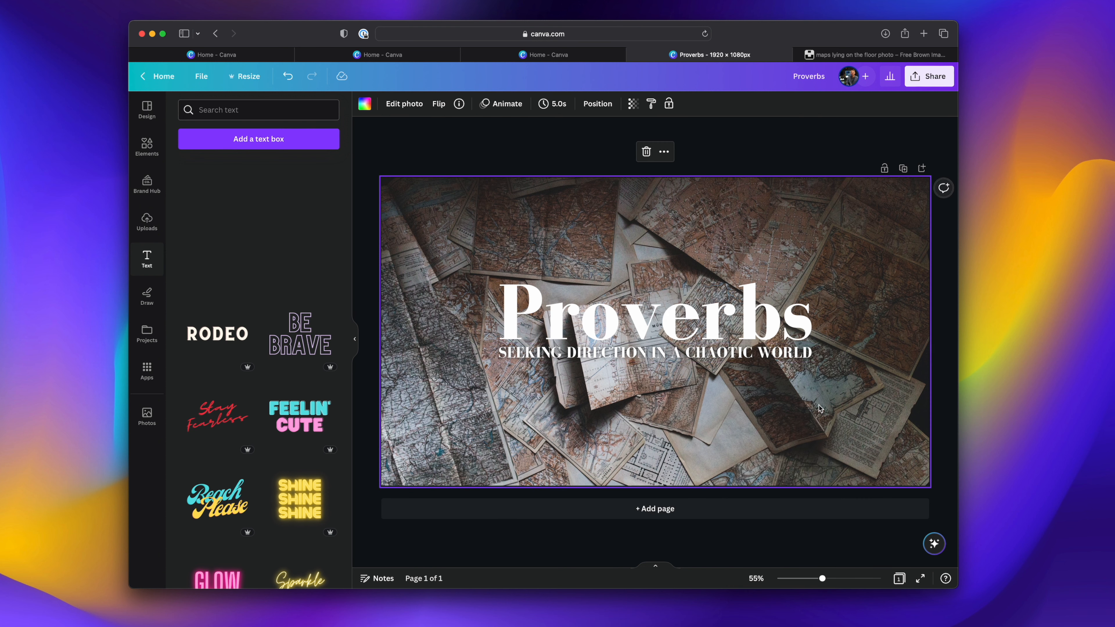
Add a period at the end of the subtitle, after "WORLD".
left_click(809, 355)
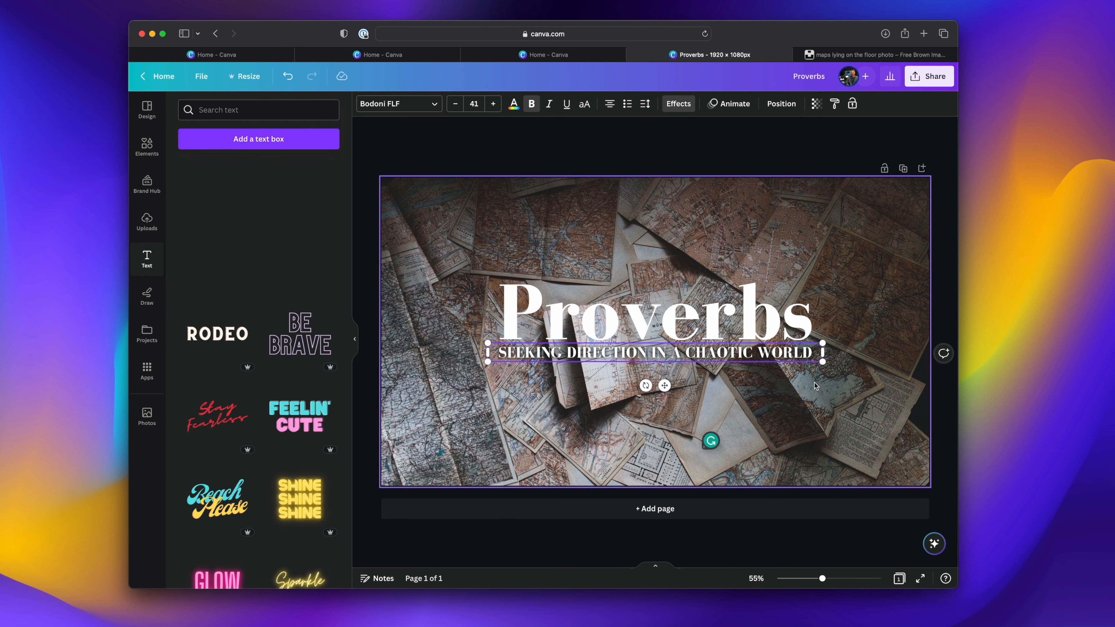
type(".")
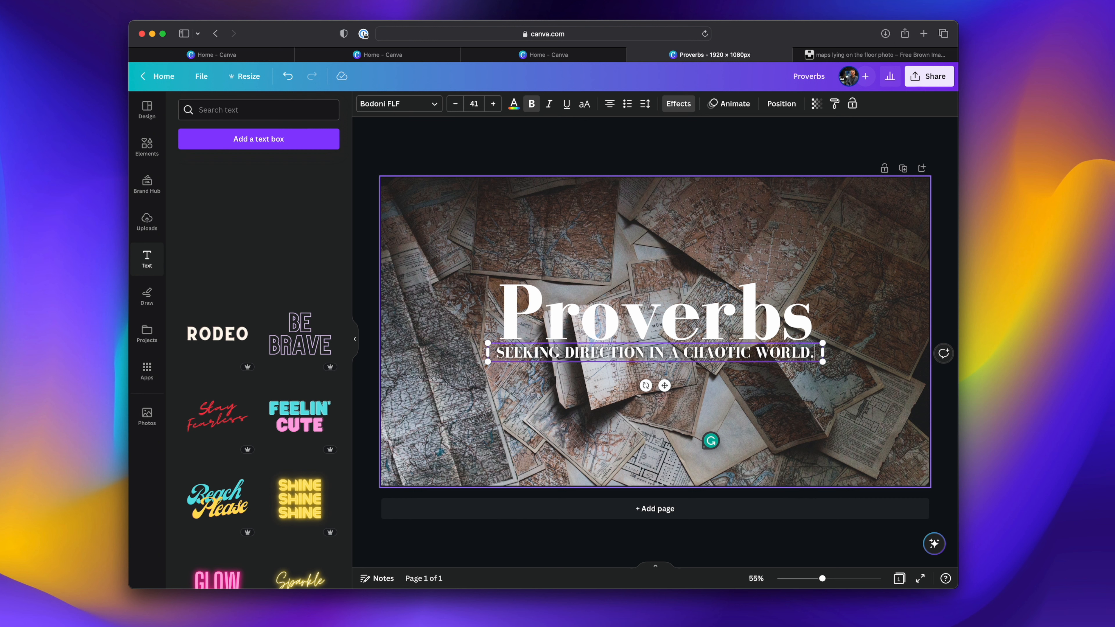
left_click(814, 388)
Move the subtitle down slightly to leave a small gap beneath the "Proverbs" heading.
left_click(796, 357)
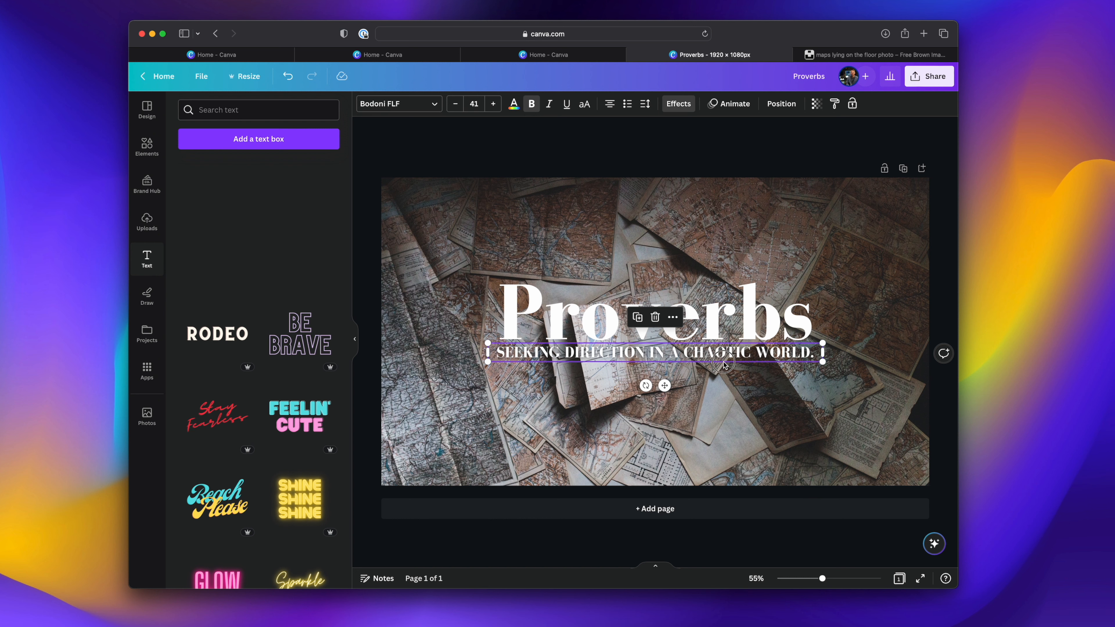
left_click_drag(733, 354, 781, 369)
left_click(781, 368)
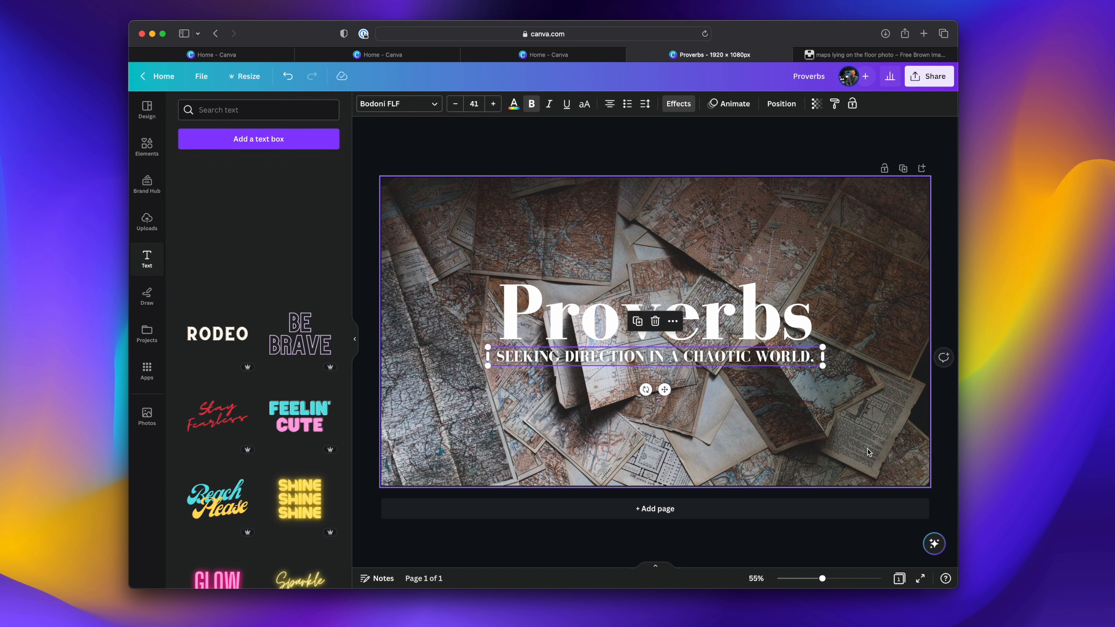
left_click(867, 463)
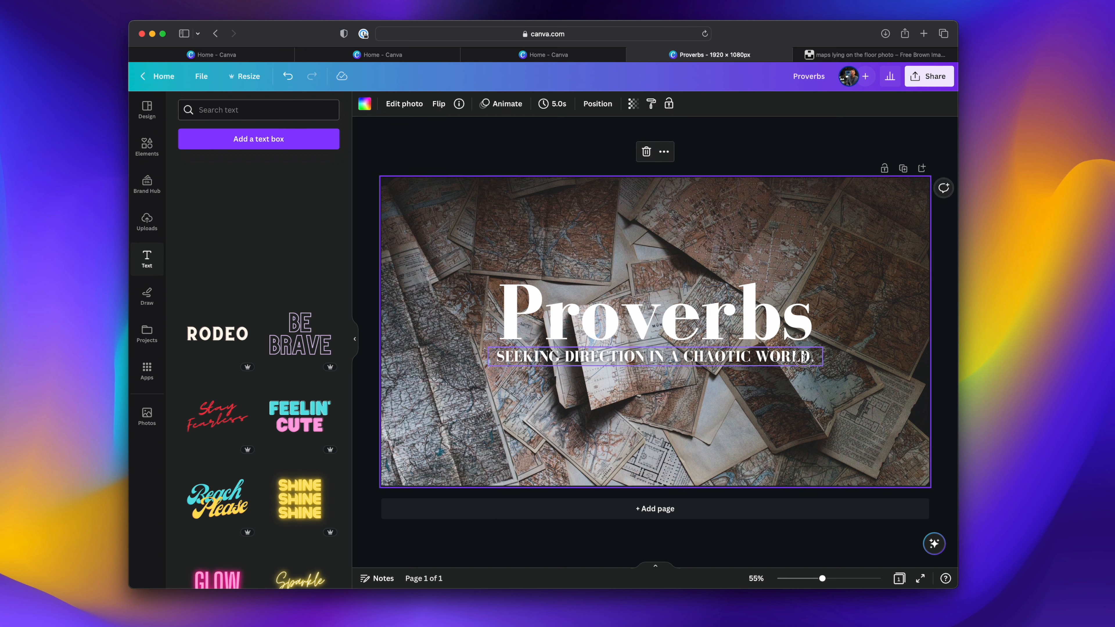
Apply the Shadow effect to the subtitle with offset 0, direction 8 and blur 8.
left_click(804, 357)
left_click(673, 108)
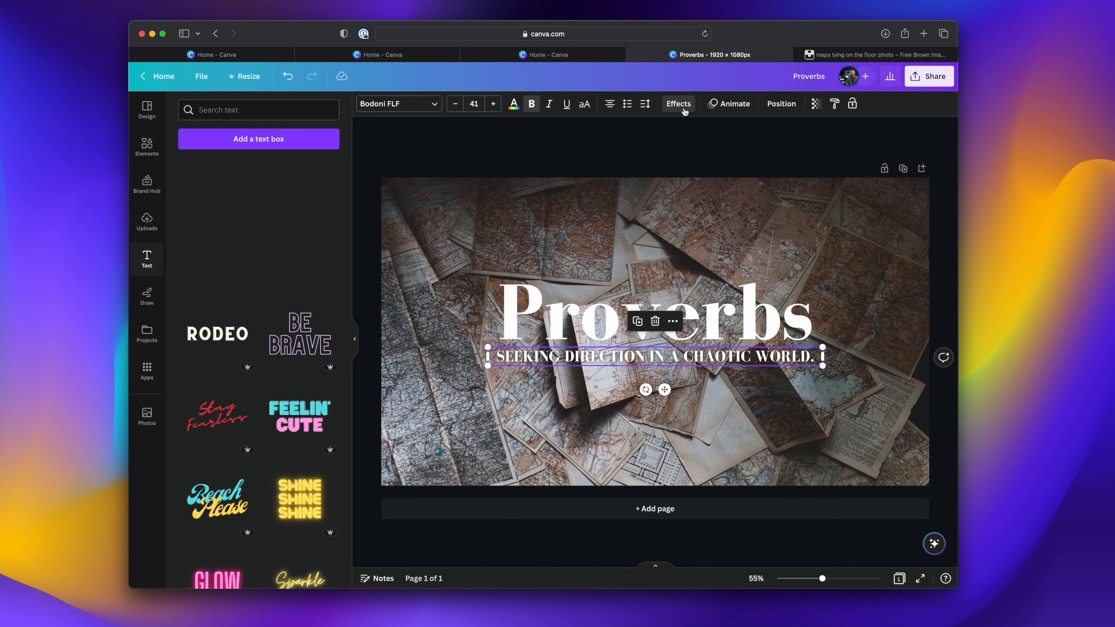
left_click(265, 169)
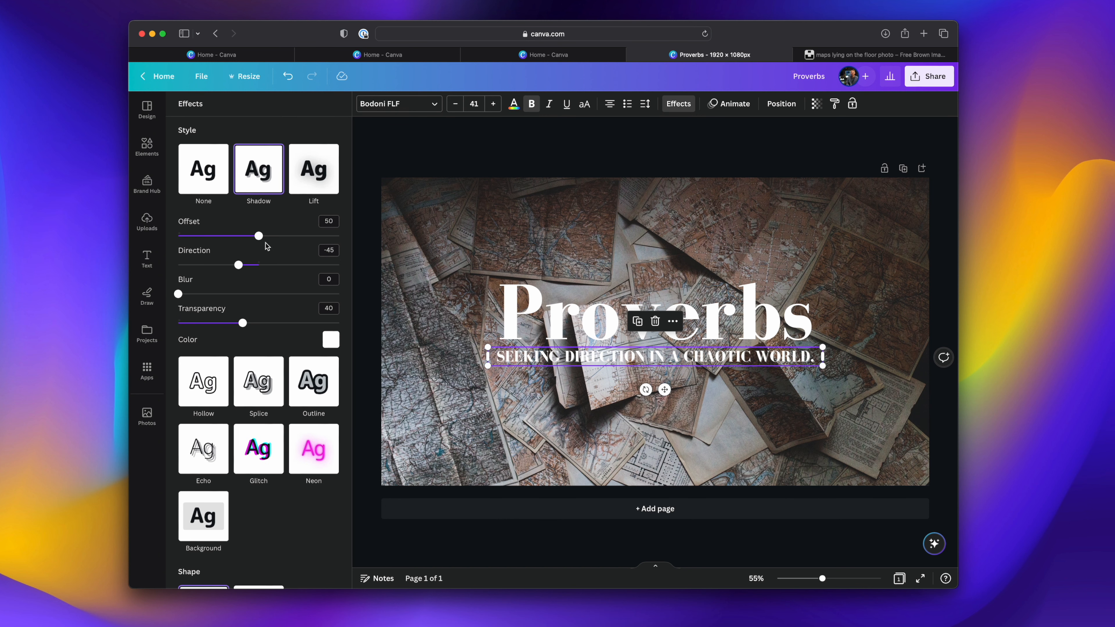
left_click_drag(178, 294, 270, 306)
left_click_drag(189, 301, 190, 301)
left_click_drag(259, 236, 145, 253)
left_click_drag(240, 267, 262, 266)
Try a dark grey brand color for the subtitle's shadow, and set the shadow color to black.
left_click(331, 340)
left_click(217, 457)
left_click(198, 456)
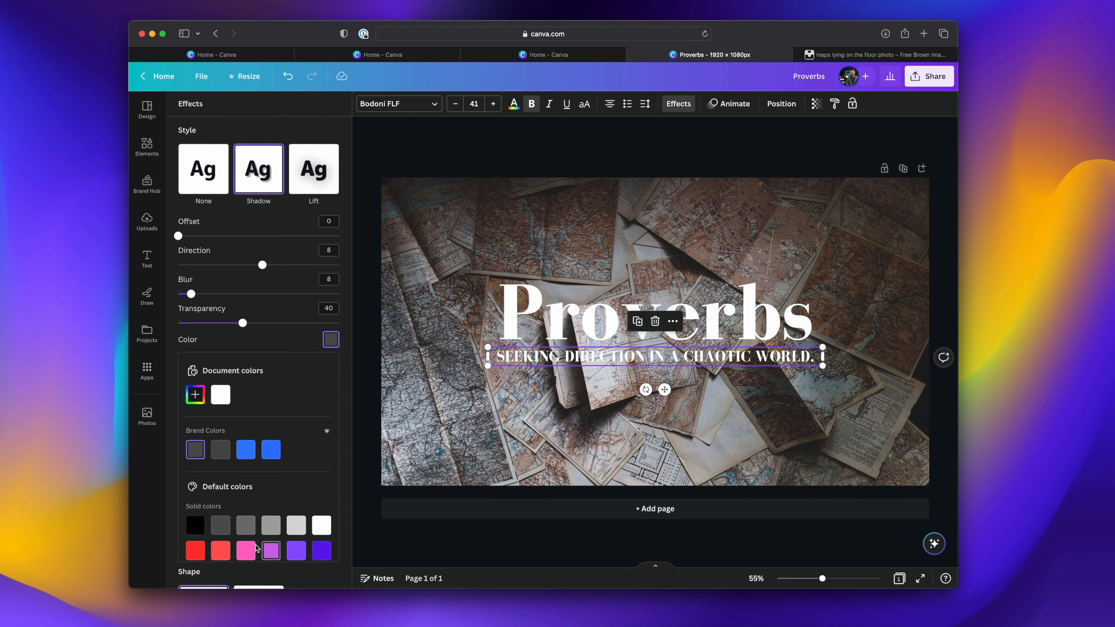
left_click(190, 529)
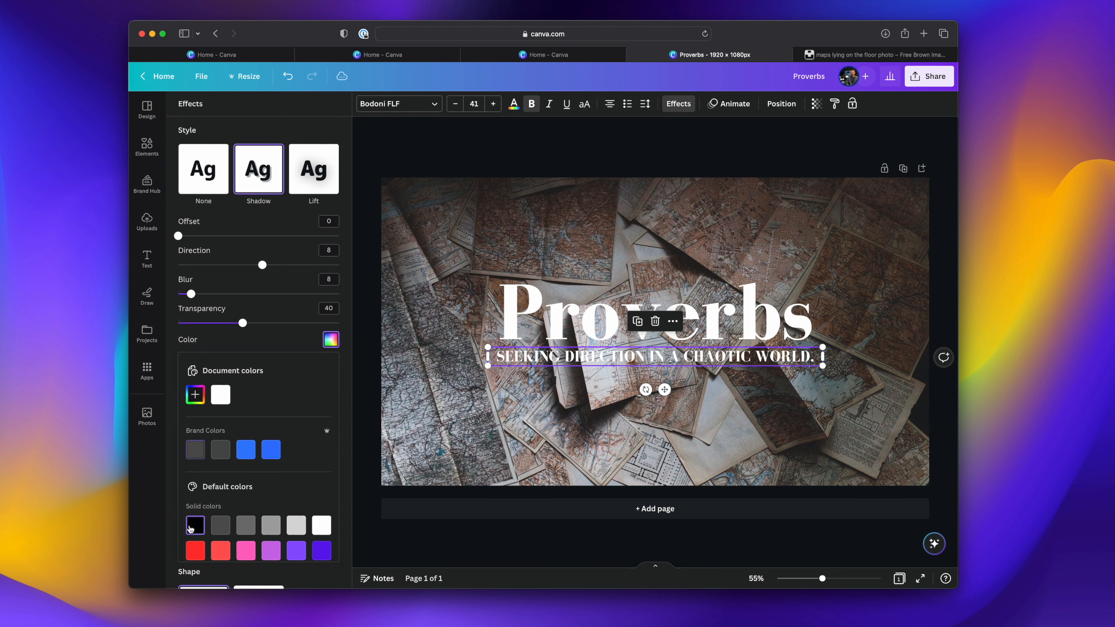
left_click(401, 413)
left_click(805, 358)
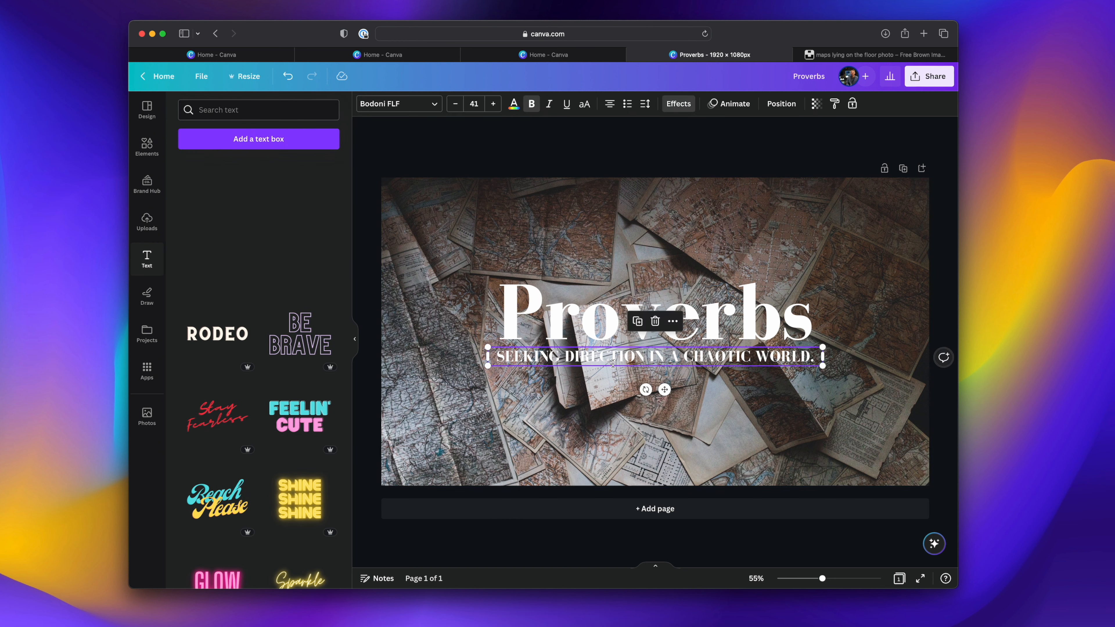
Try the Belvedere filter on the maps background photo, and apply the Myst filter at full intensity.
left_click(480, 417)
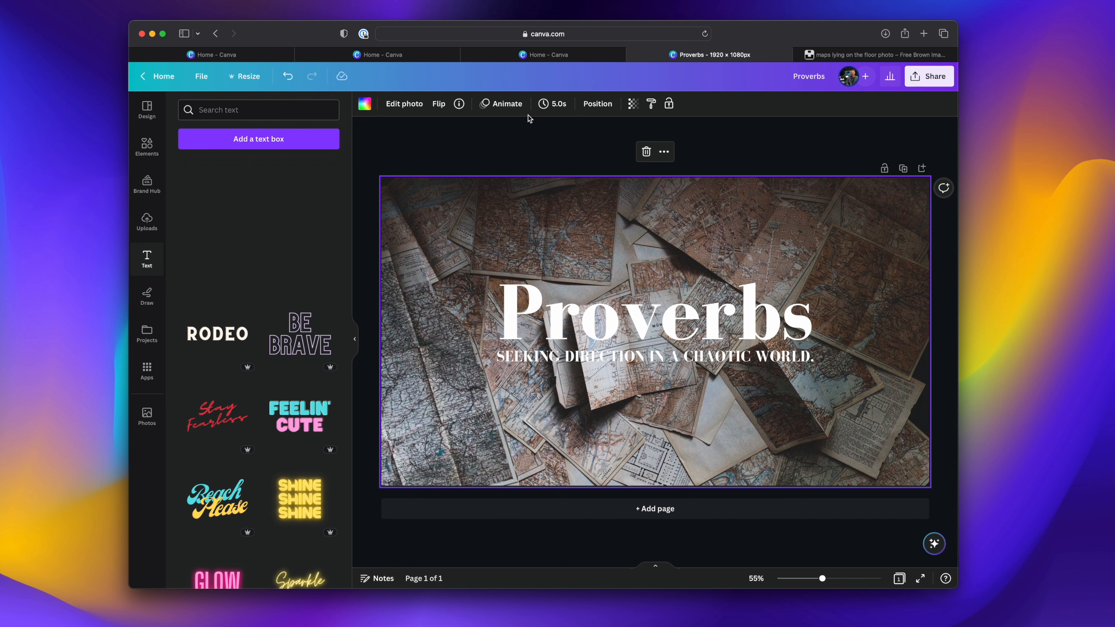
left_click(371, 110)
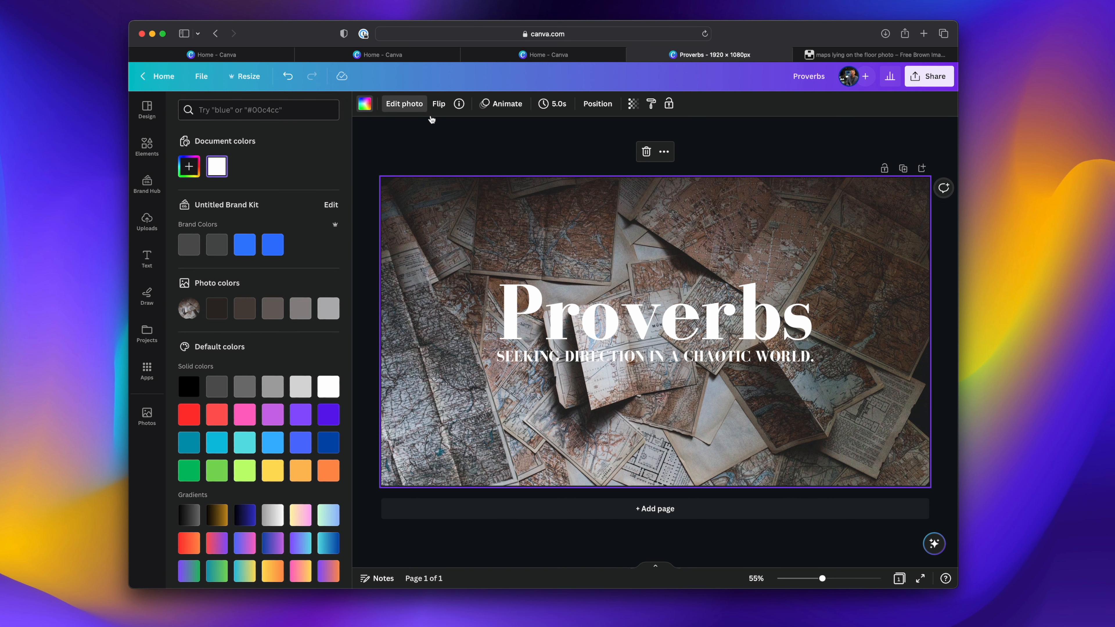
left_click(419, 108)
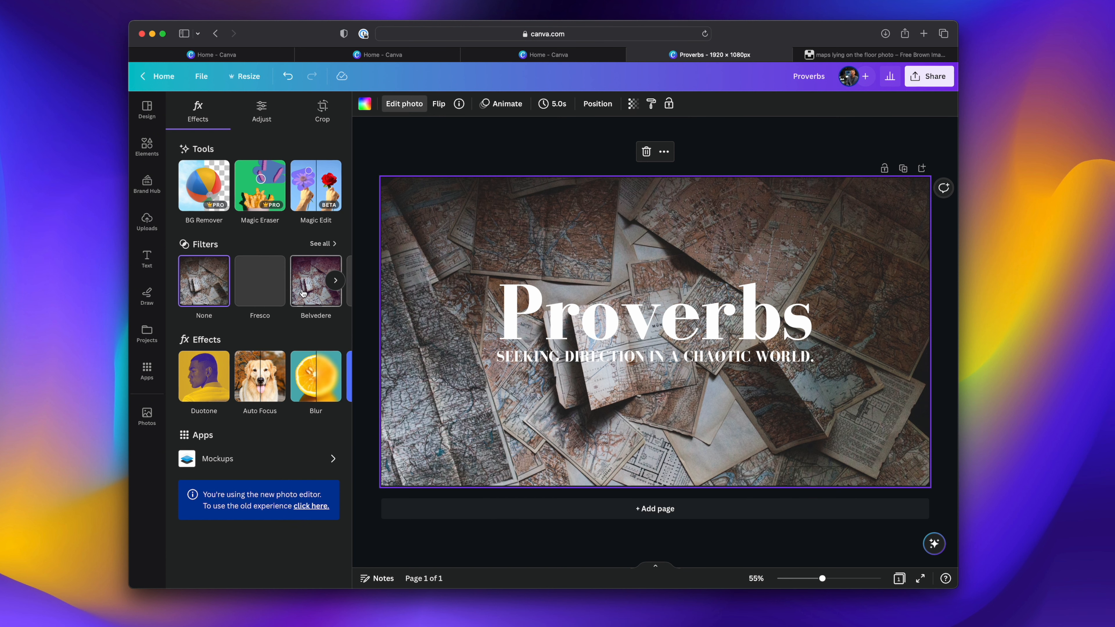
left_click(294, 294)
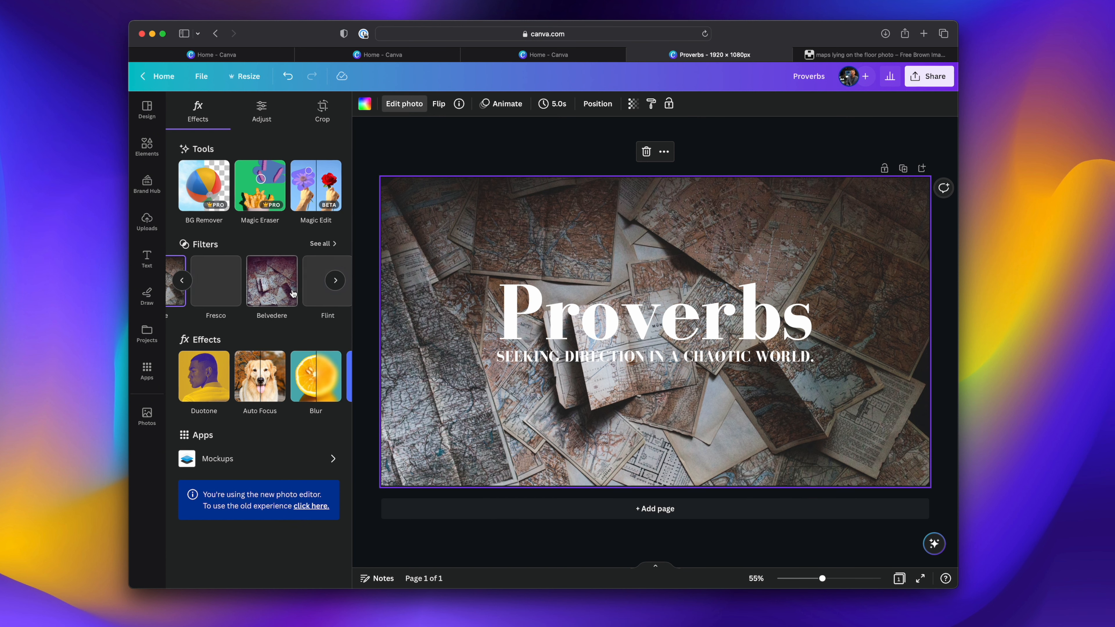
scroll(297, 292, "right", 3)
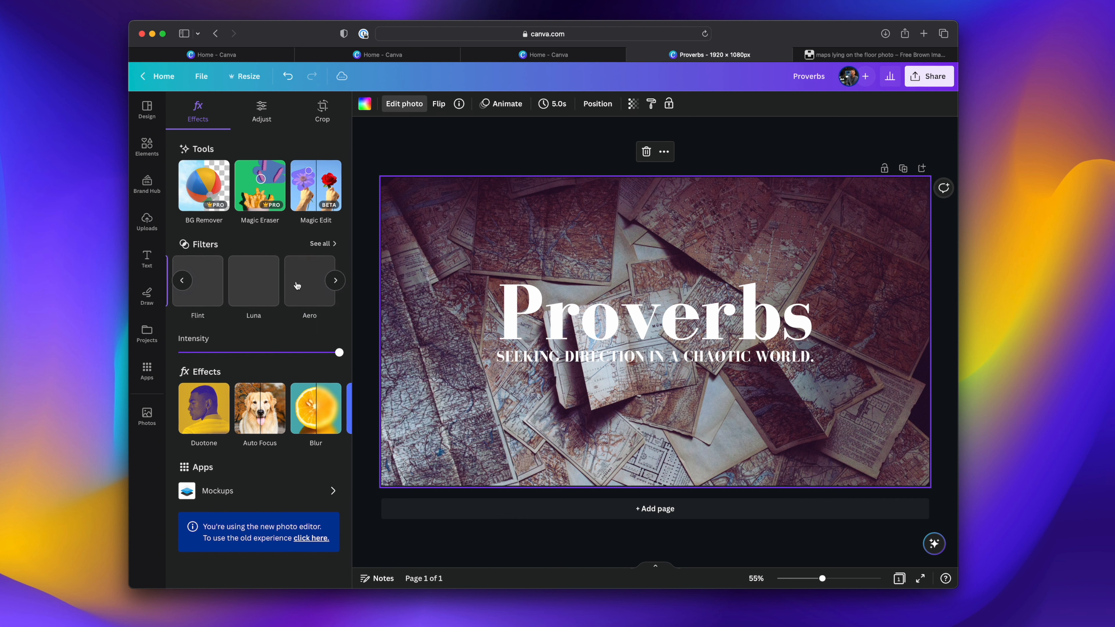
left_click(315, 294)
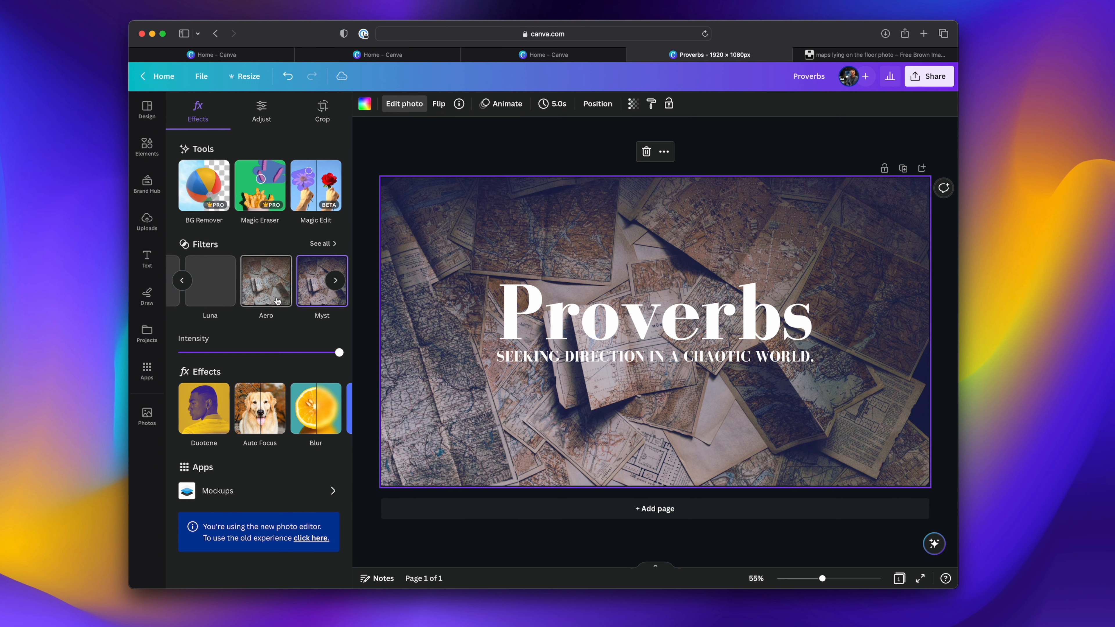
scroll(283, 325, "left", 2)
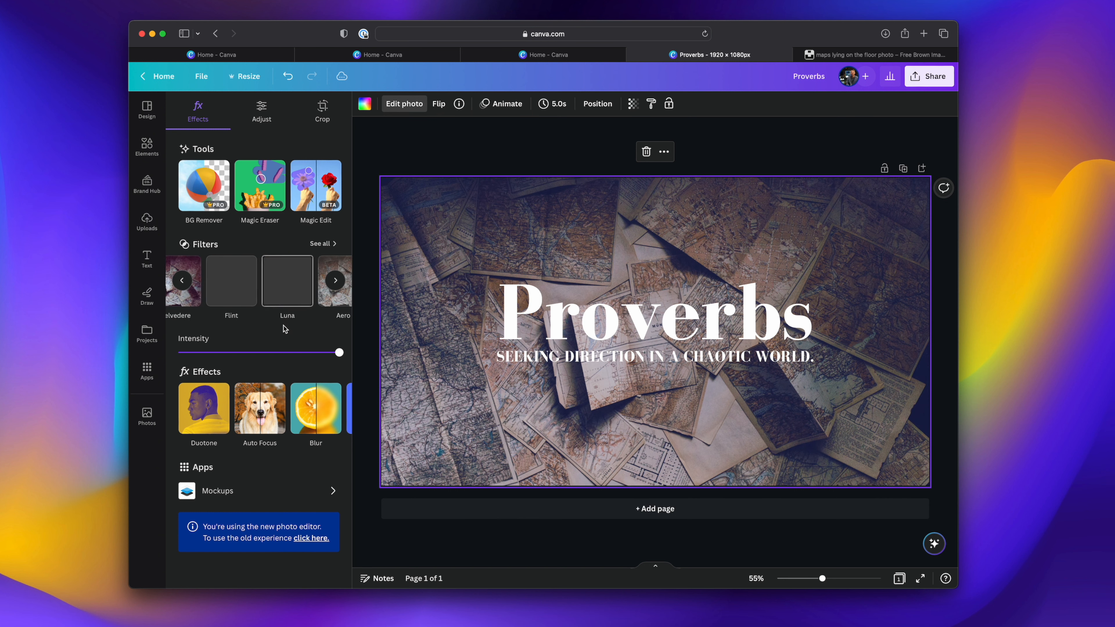
scroll(297, 302, "left", 3)
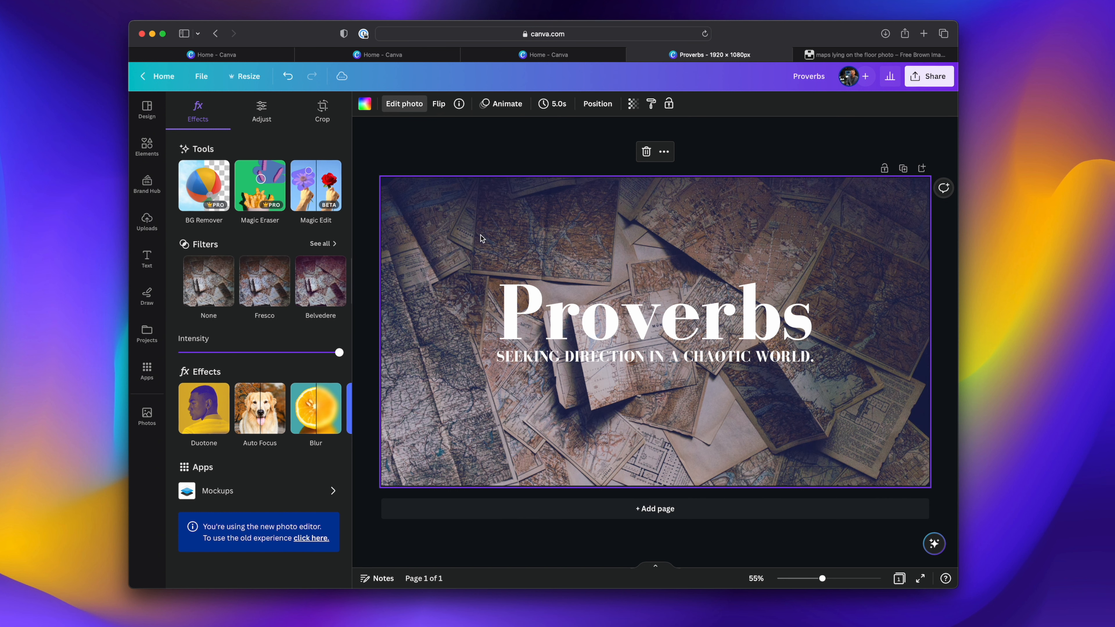
left_click(492, 159)
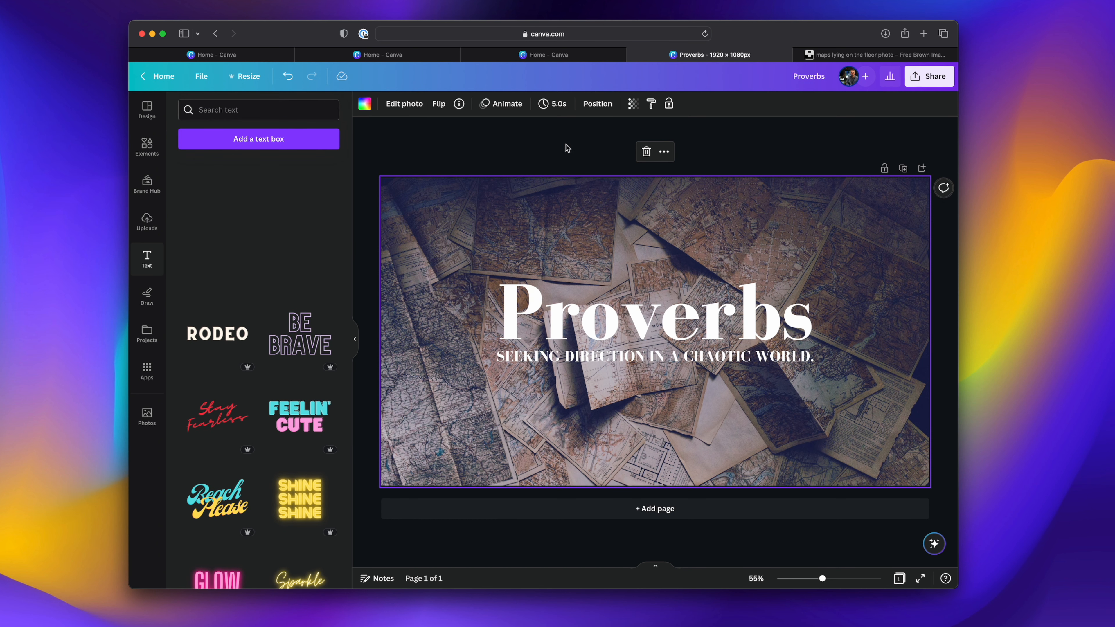
Change the "Proverbs" heading's text color from the color picker to a light grey.
left_click(637, 327)
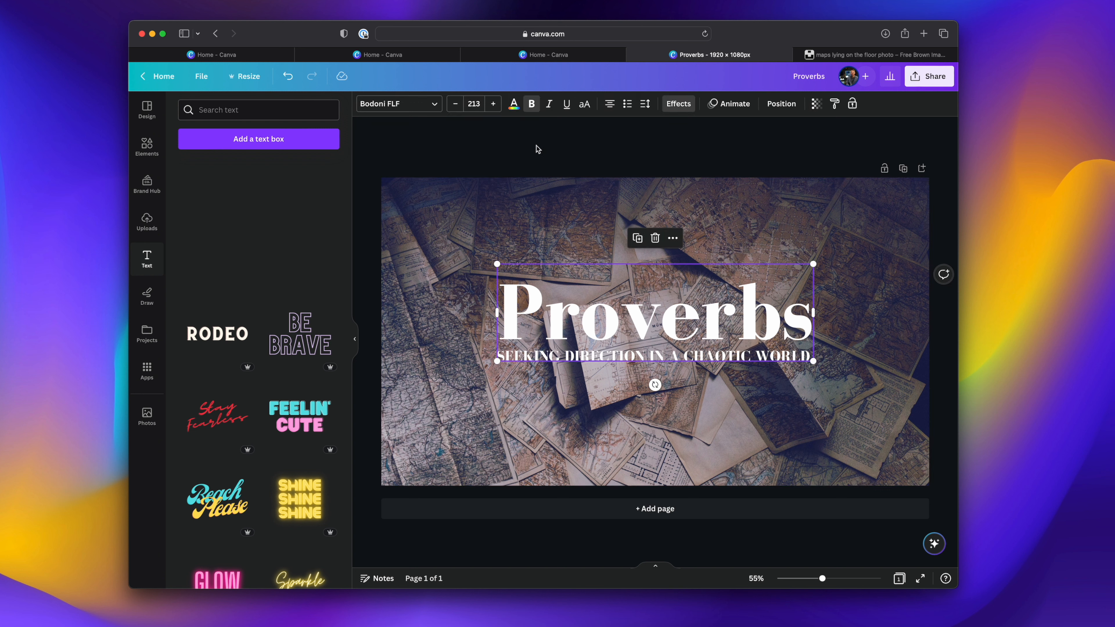
left_click(533, 151)
left_click(579, 320)
double_click(583, 312)
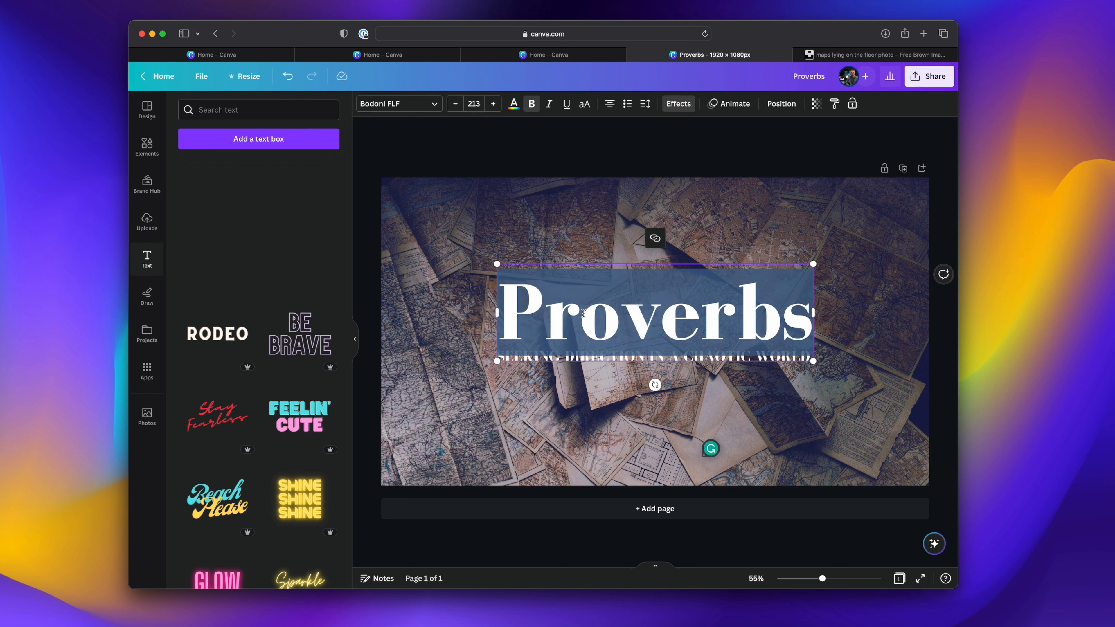
left_click(513, 105)
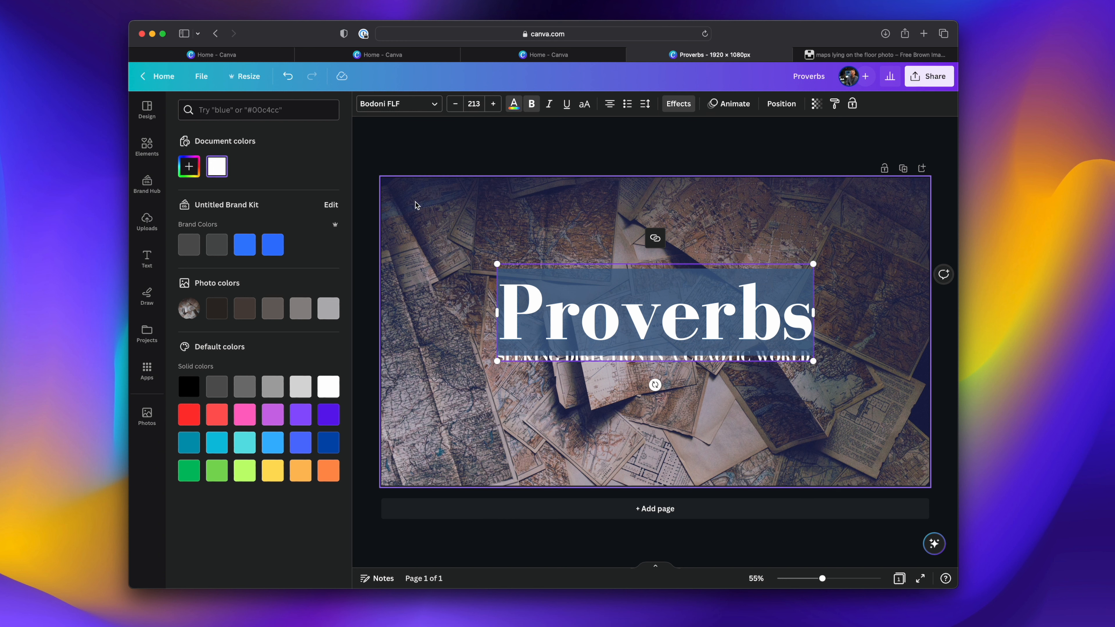
left_click(217, 168)
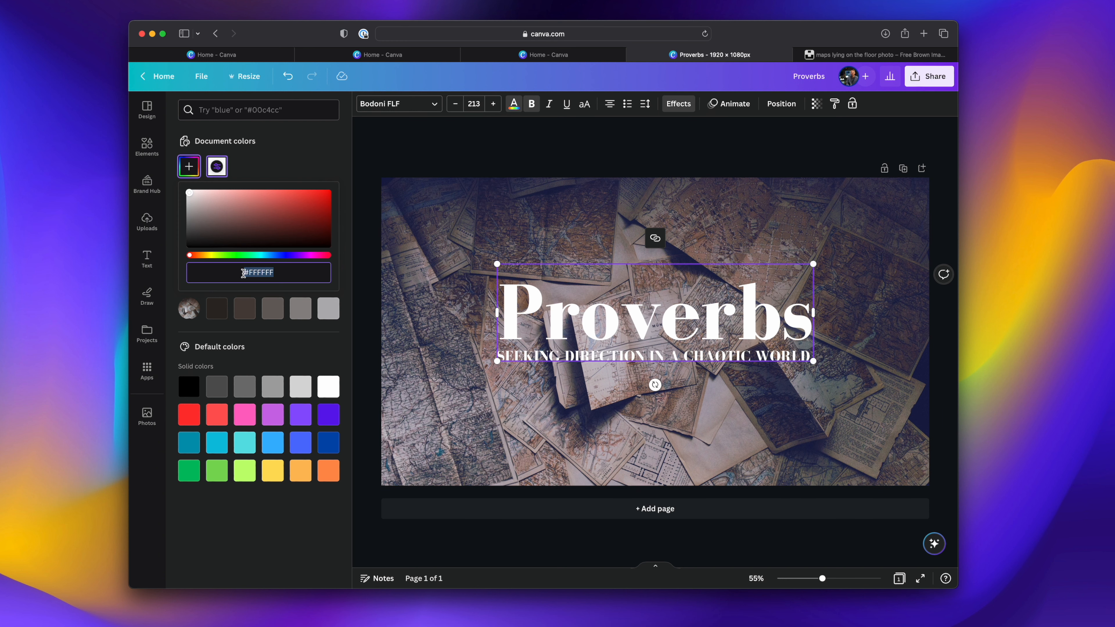
left_click_drag(189, 195, 179, 199)
left_click(372, 146)
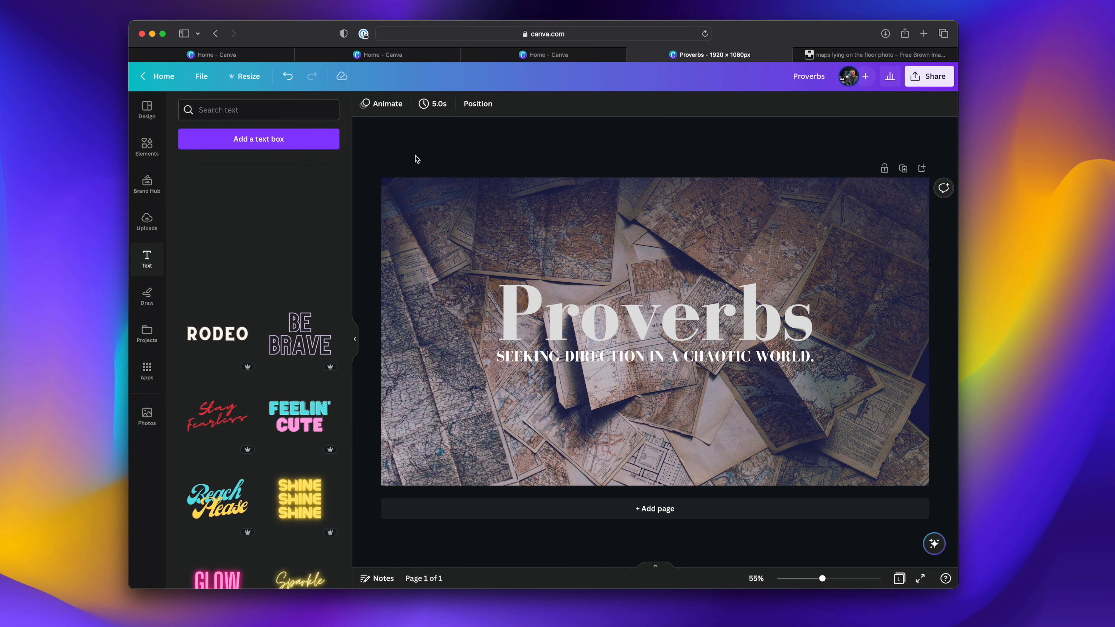
Enlarge the heading and subtitle together to font sizes 254 and 48.8, and recenter them horizontally on the slide.
left_click(531, 355)
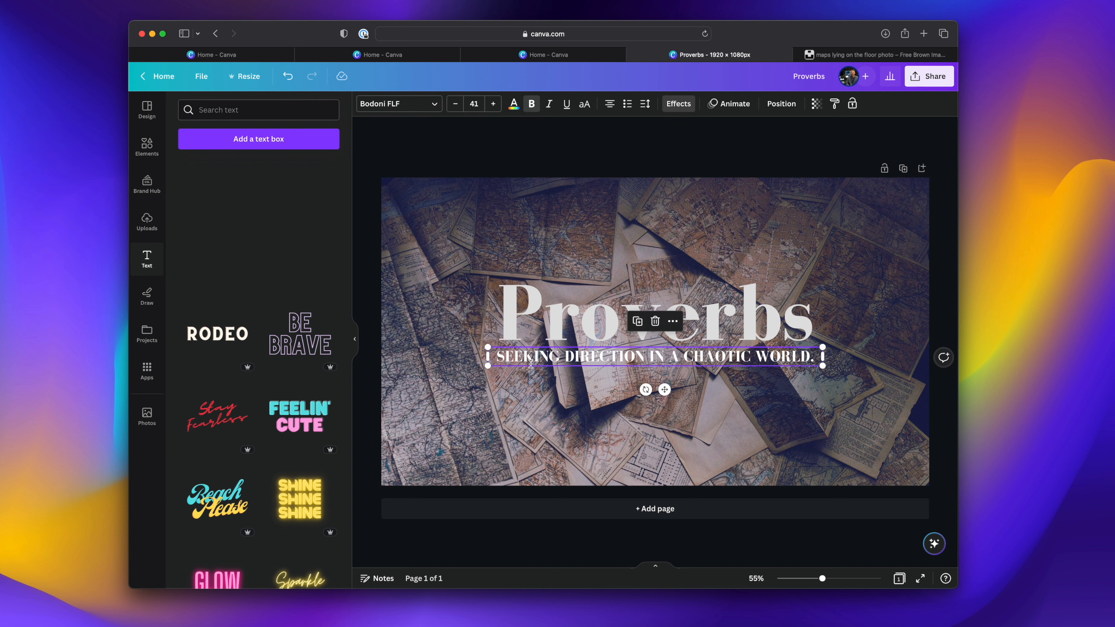
left_click(540, 336, "shift")
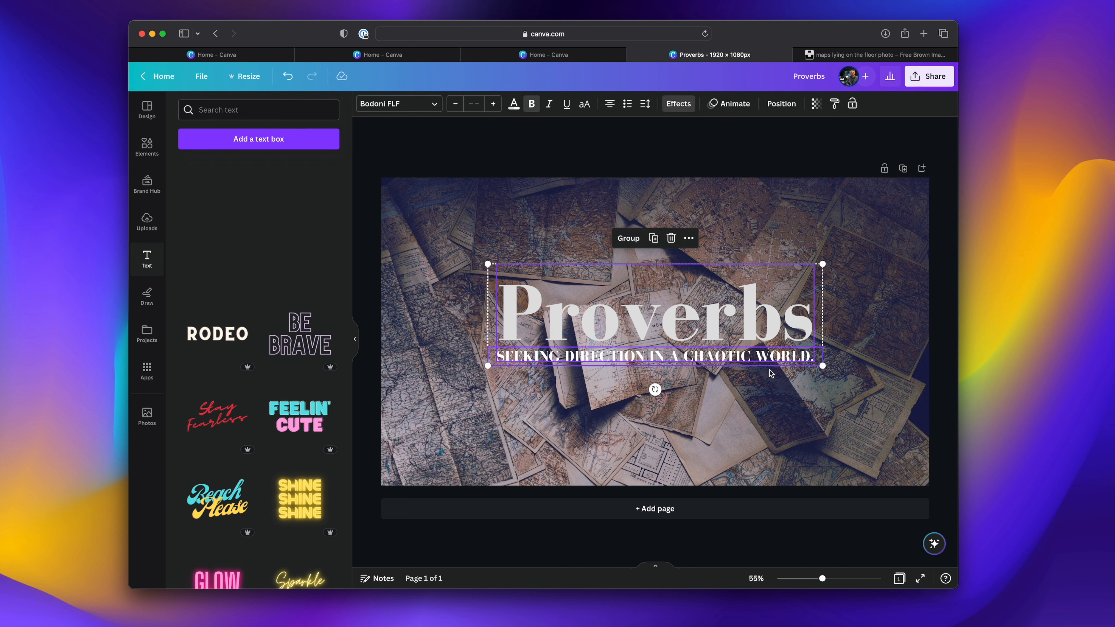
left_click(822, 413)
left_click(744, 328)
left_click(747, 357, "shift")
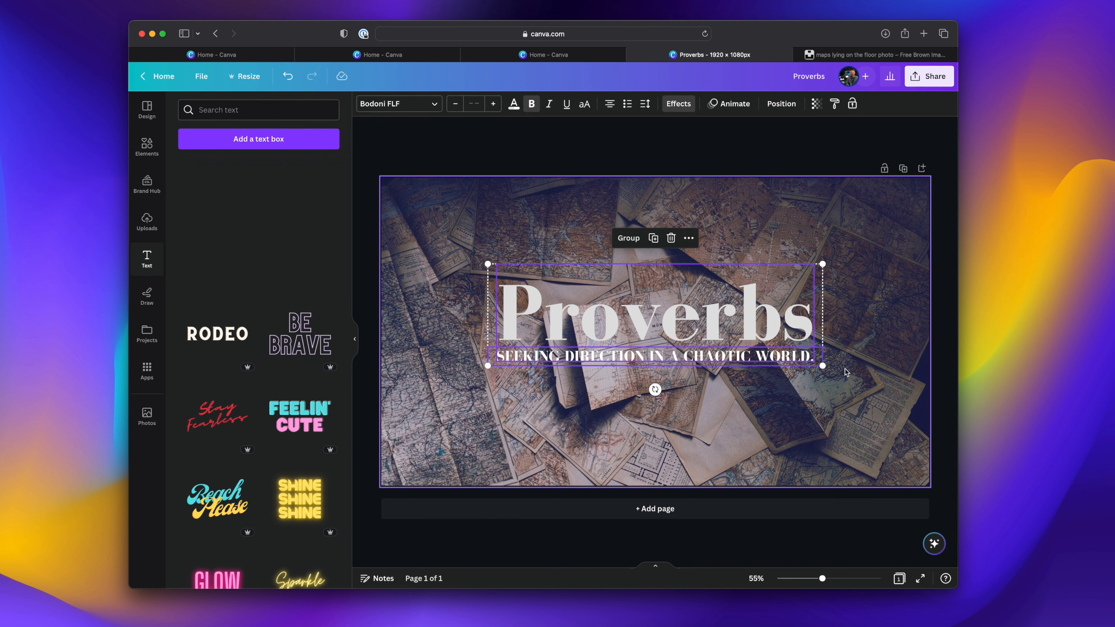
left_click_drag(822, 366, 886, 385)
left_click_drag(844, 338, 814, 333)
left_click(903, 408)
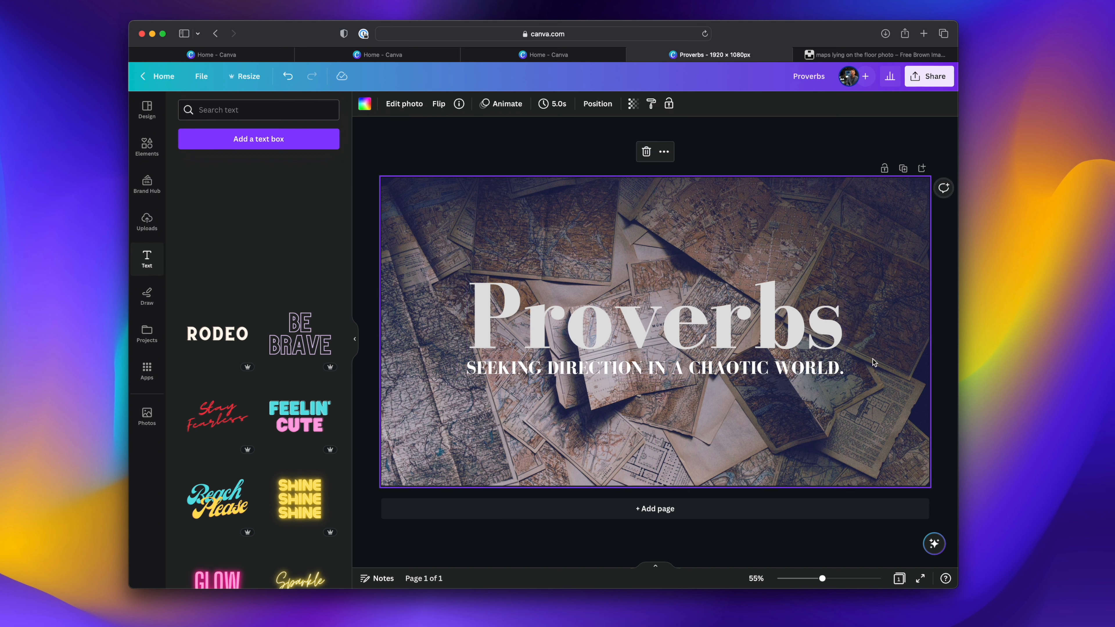
Move the heading and subtitle together slightly upward, keeping them horizontally centered on the slide.
left_click(791, 361)
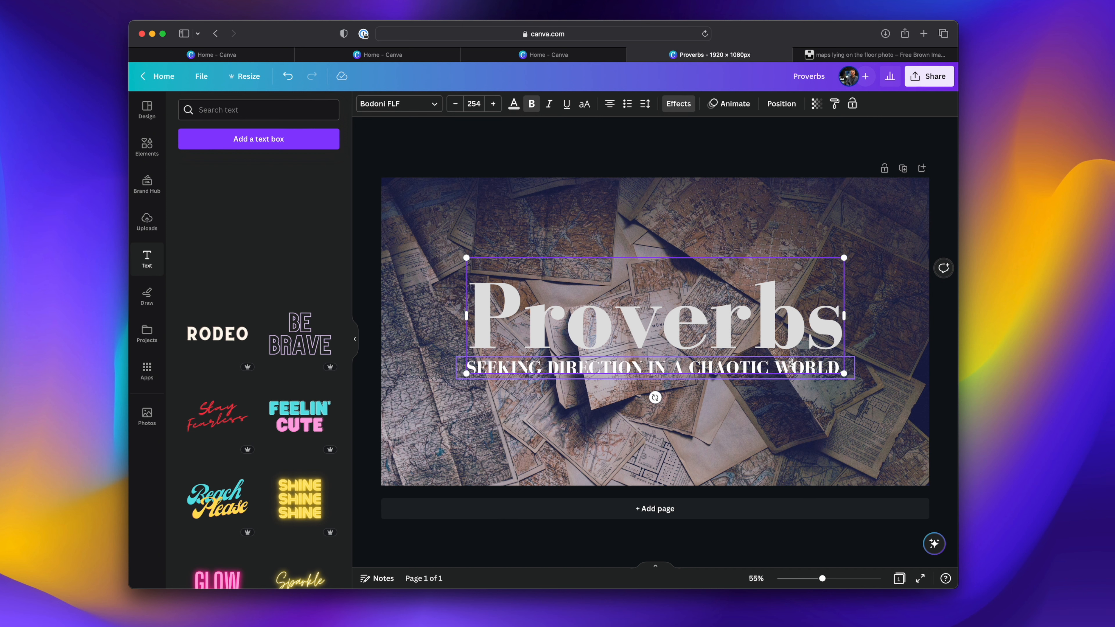
left_click_drag(792, 361, 789, 359)
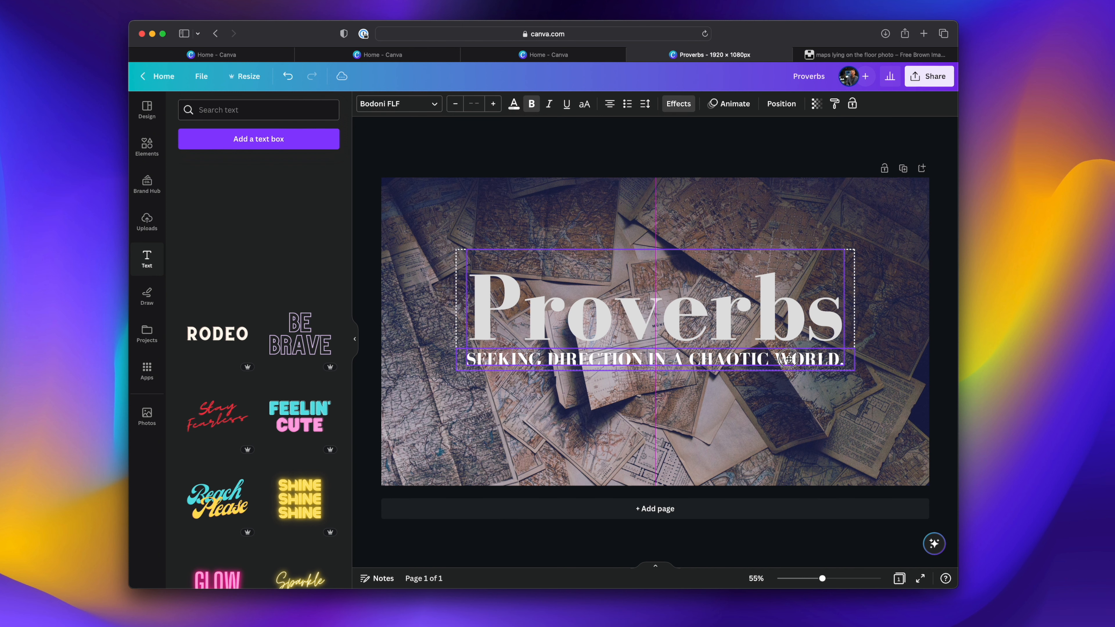
left_click(849, 424)
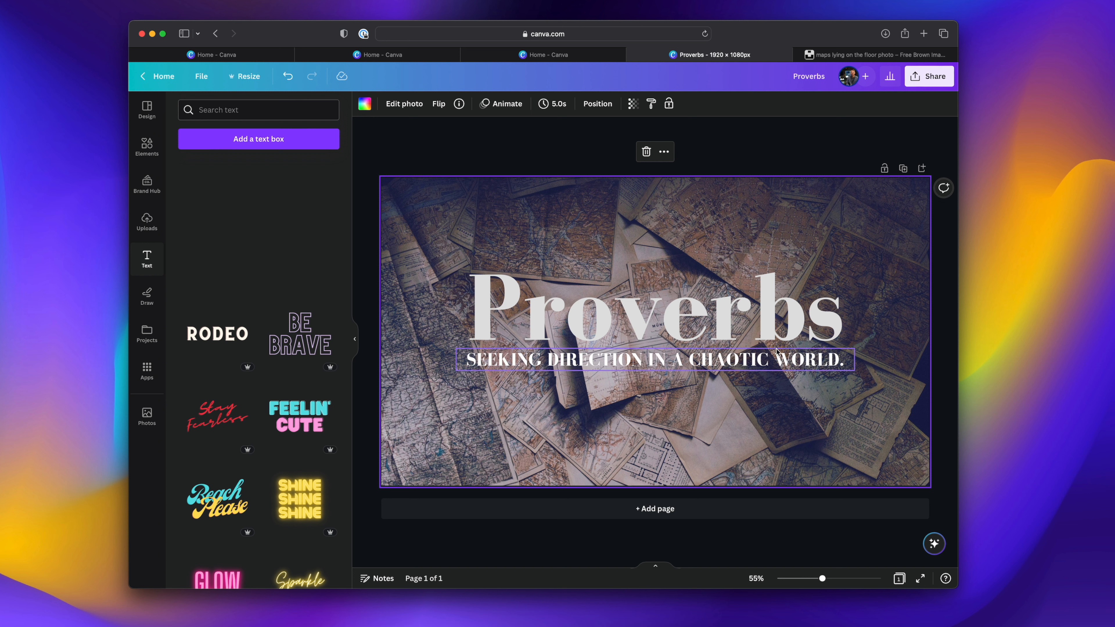
left_click(781, 305)
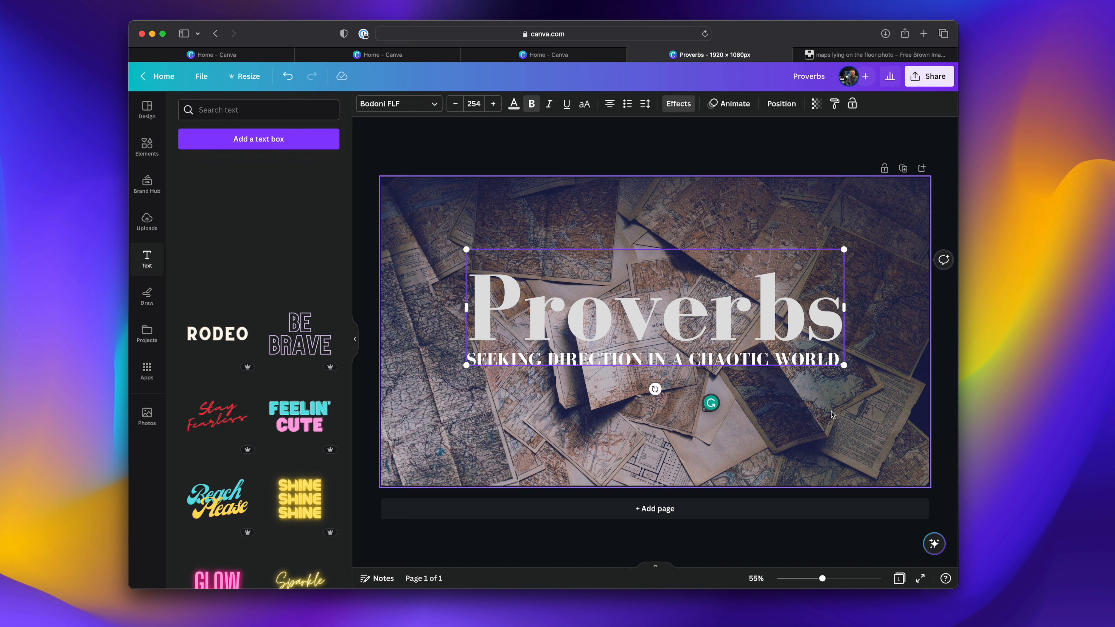
left_click(822, 412)
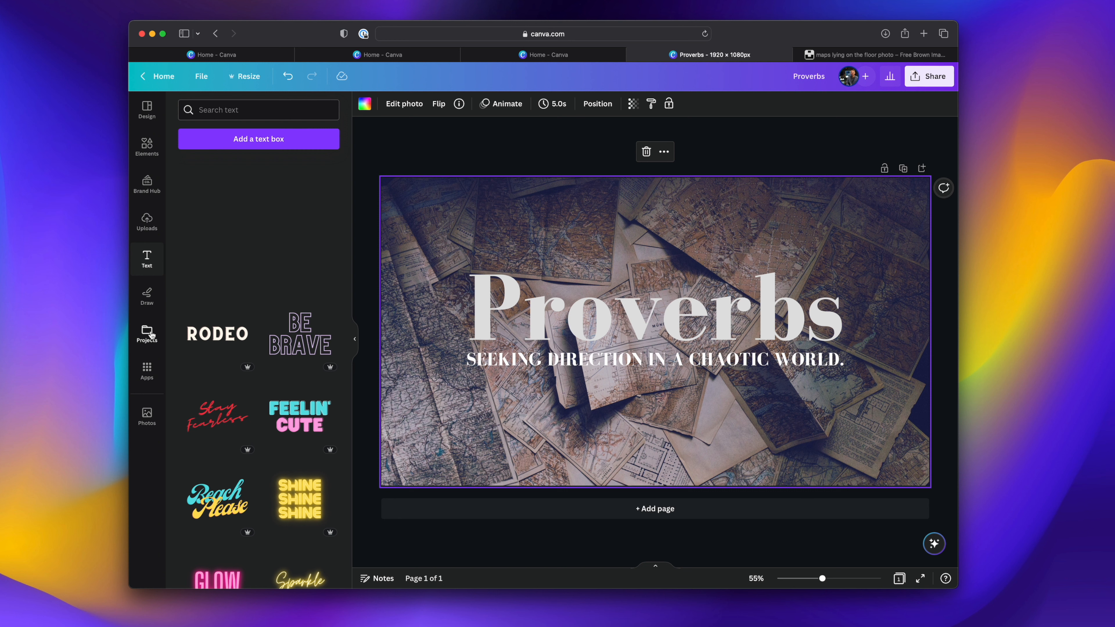
left_click(810, 323)
left_click(805, 403)
Try pink, dark blue, grey and photo-derived colors on the "Proverbs" heading, and set its color to white.
left_click(720, 298)
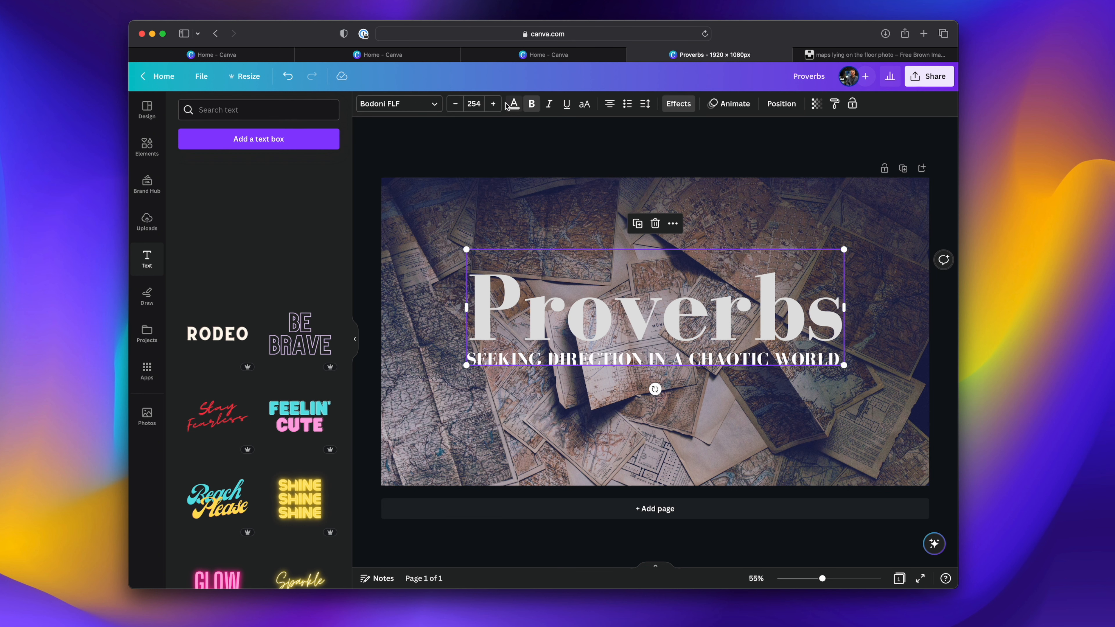
left_click(514, 103)
left_click(245, 414)
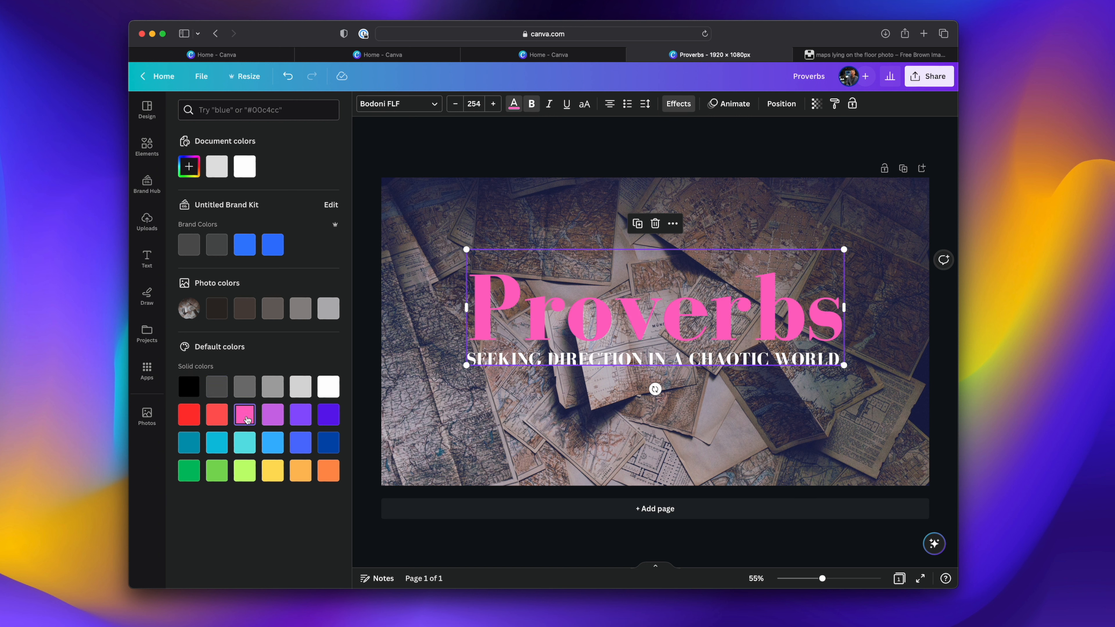
left_click(328, 443)
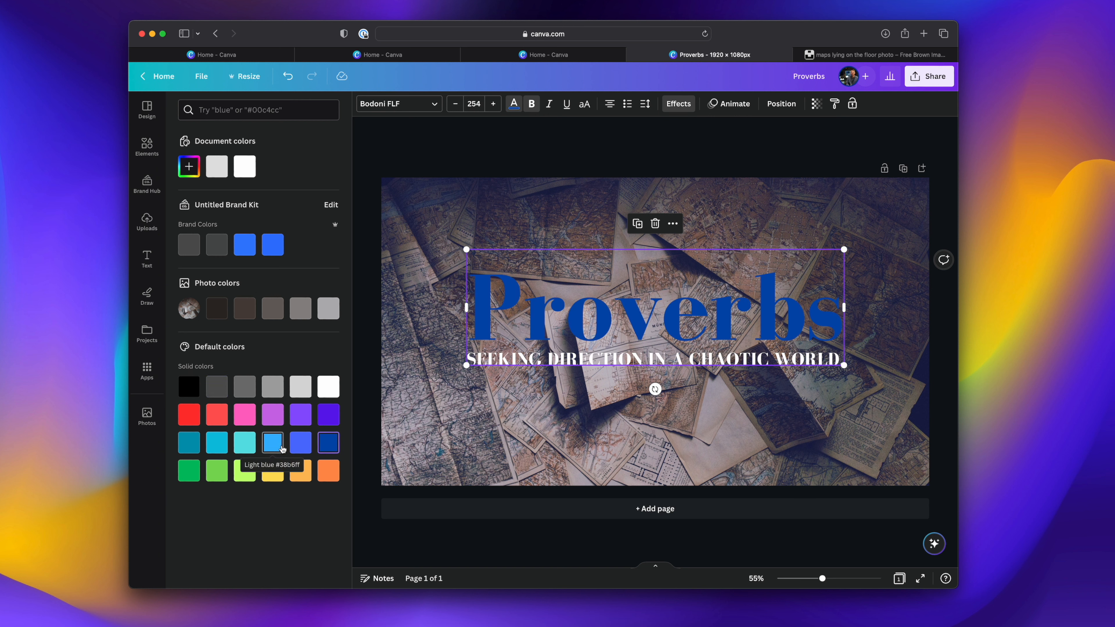
left_click(197, 251)
left_click(318, 309)
left_click(300, 309)
left_click(218, 166)
left_click(237, 167)
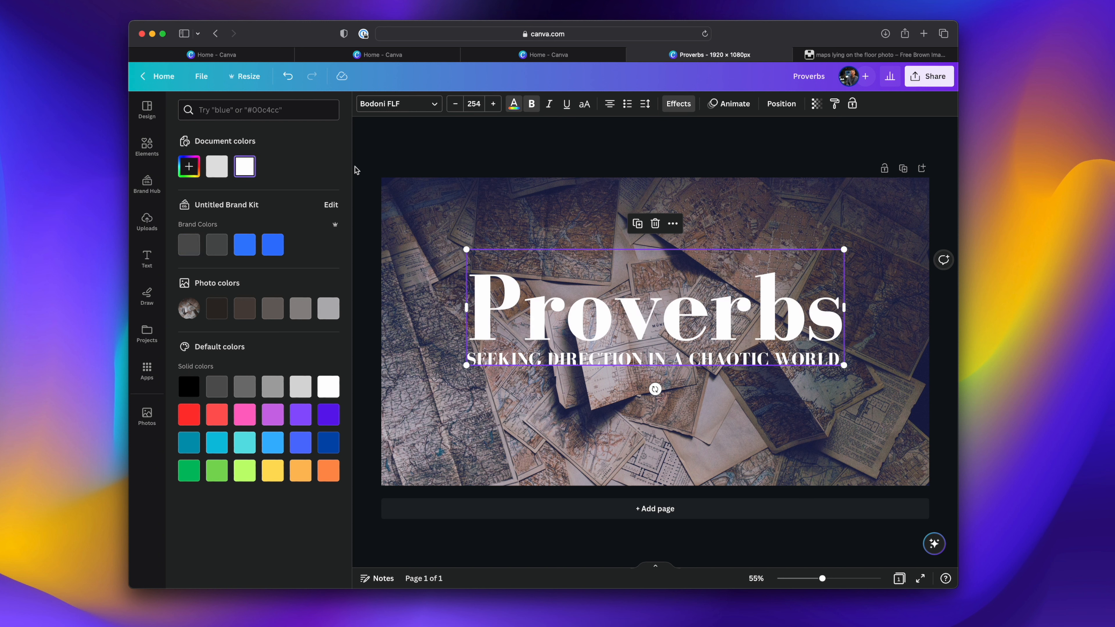
key("Escape")
left_click(634, 453)
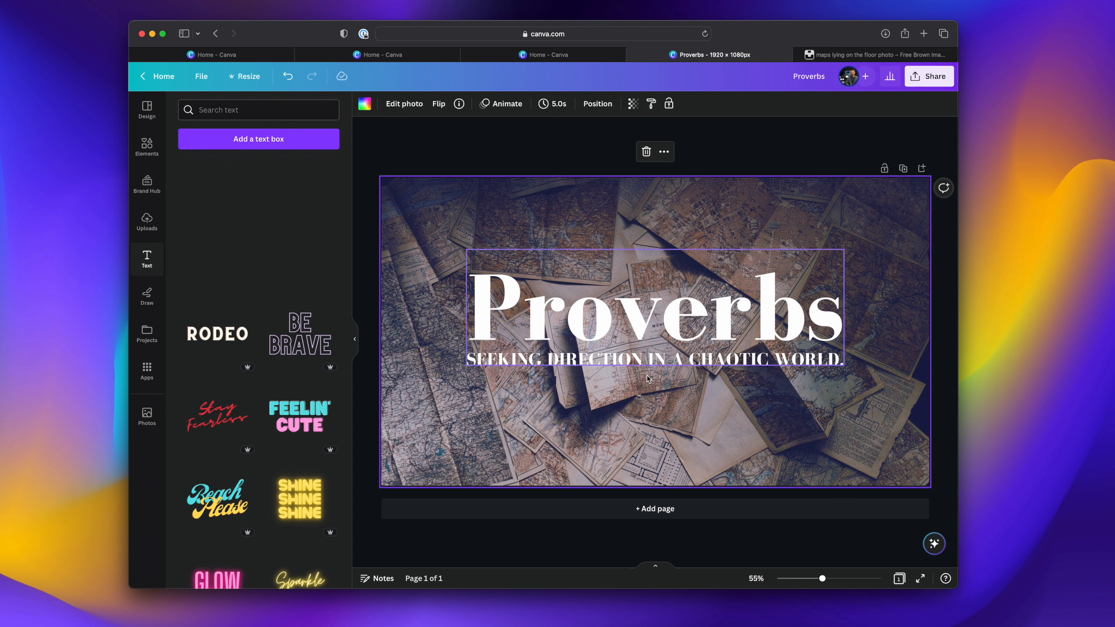
Apply the Background effect to the subtitle and lower its transparency value to a faint black tint.
left_click(549, 355)
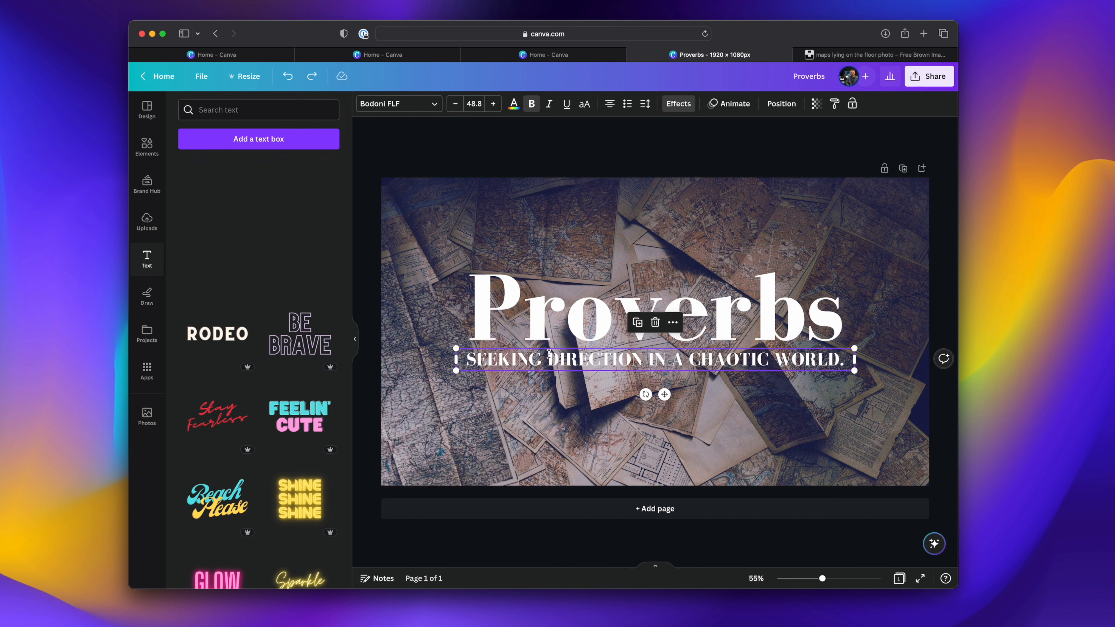
left_click(668, 107)
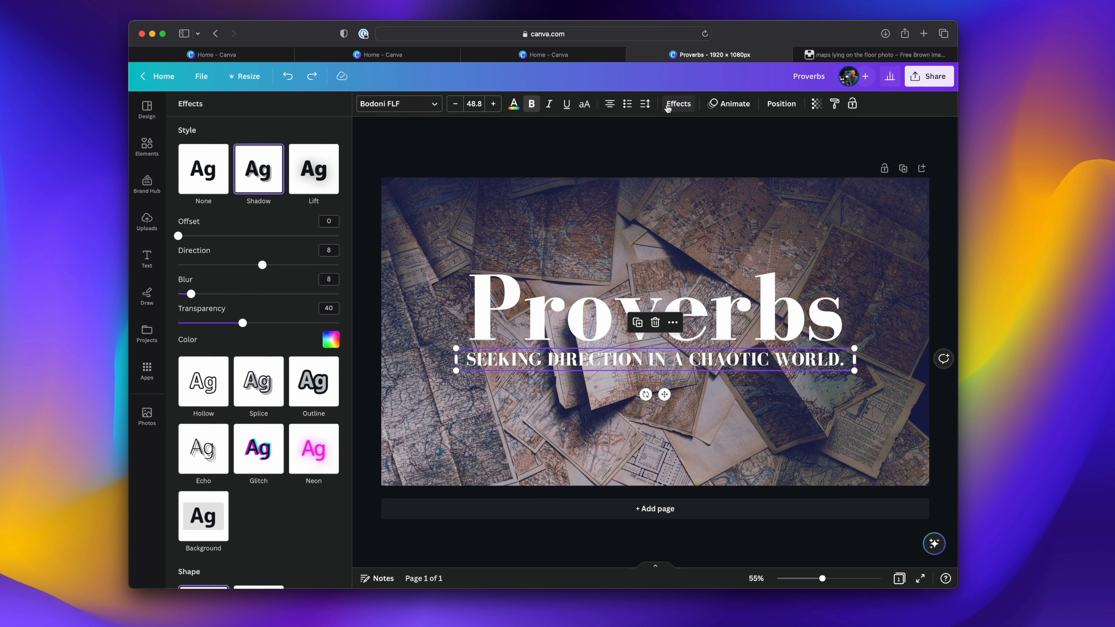
left_click(206, 528)
scroll(224, 506, "down", 2)
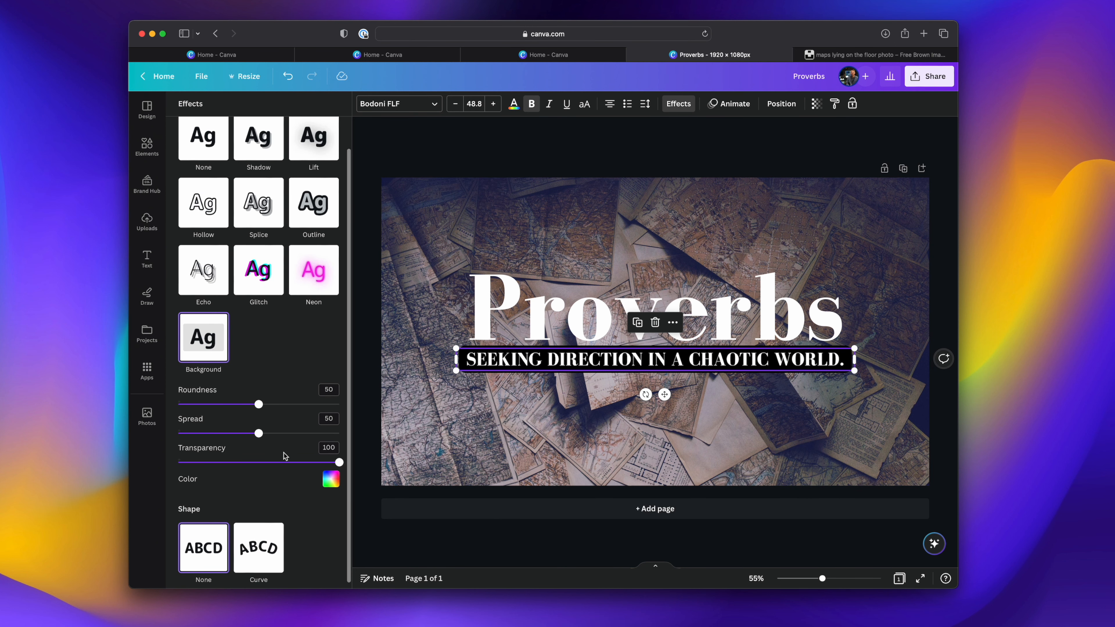
left_click_drag(307, 463, 201, 464)
left_click(452, 426)
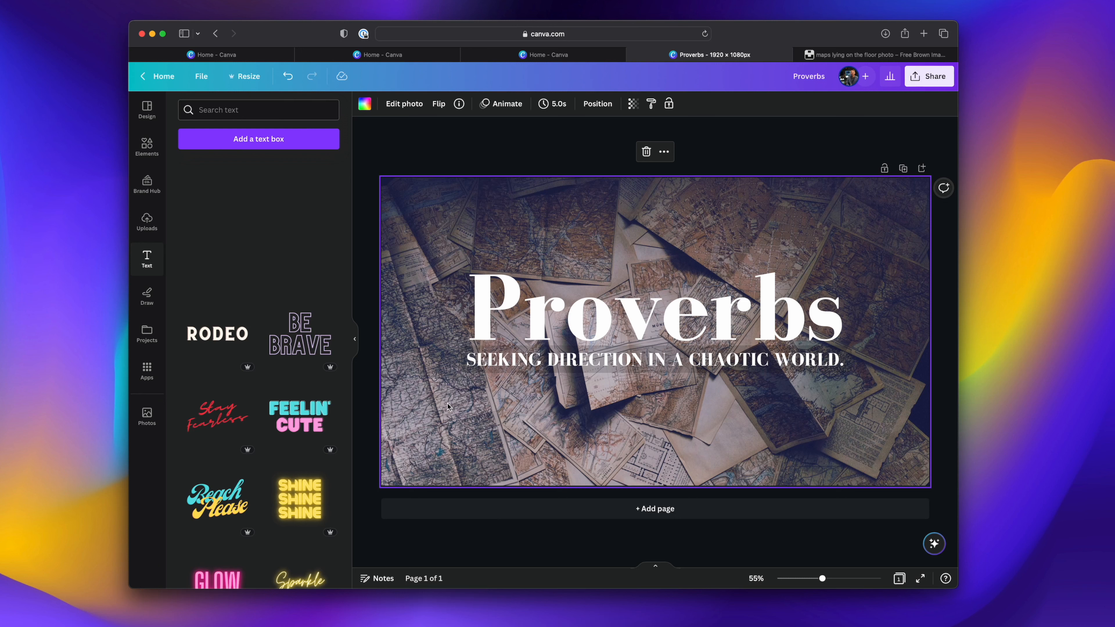
Search the elements library for "compass".
left_click(146, 221)
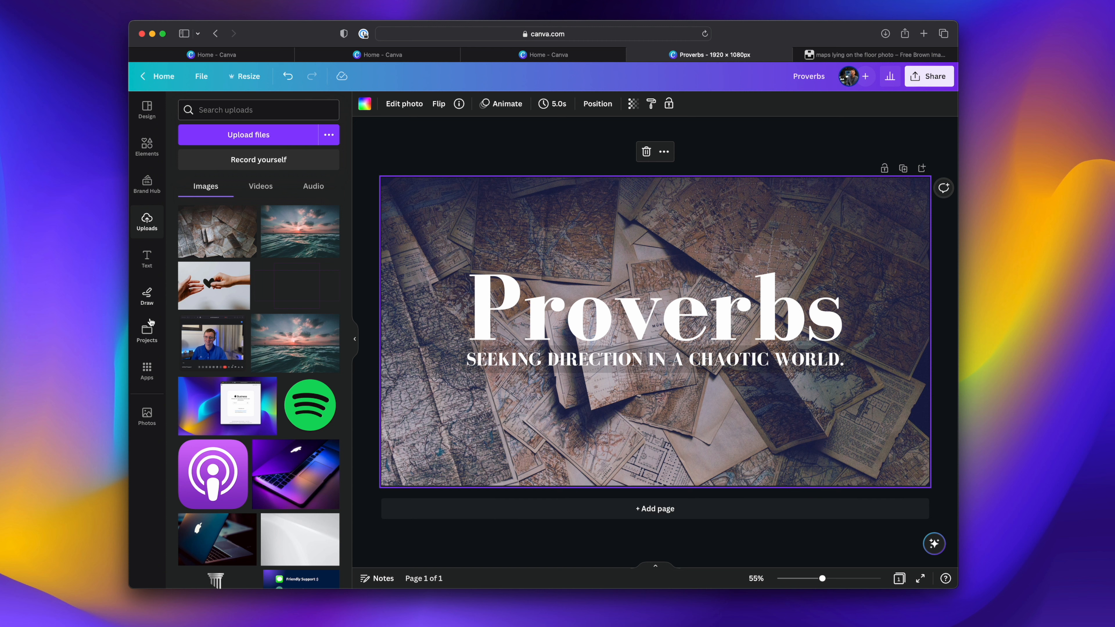
left_click(146, 146)
left_click(257, 110)
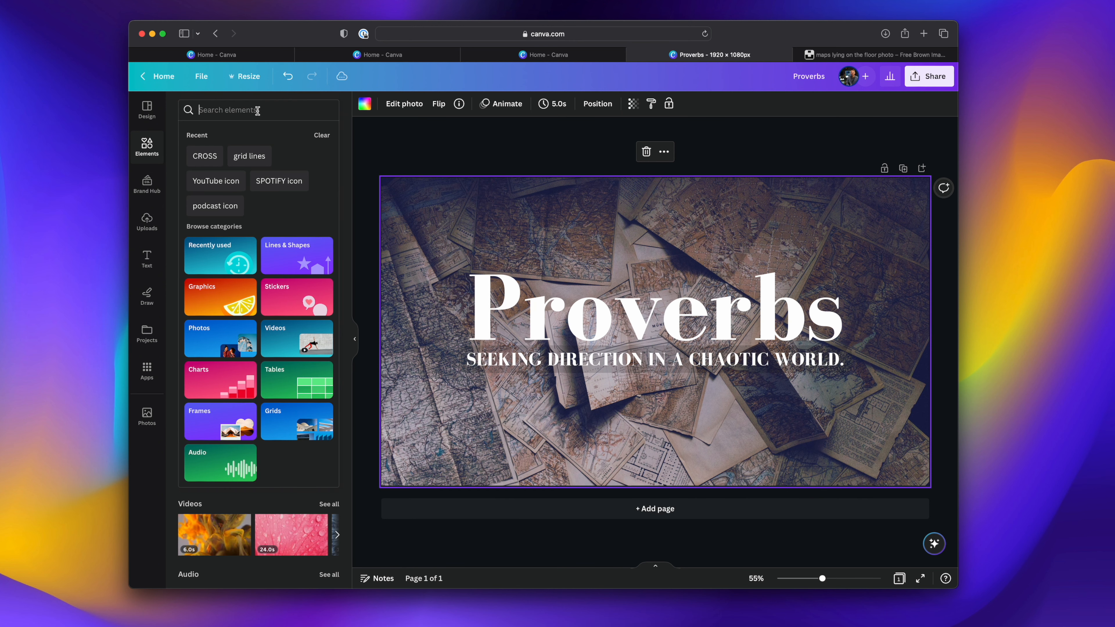
type("Com[")
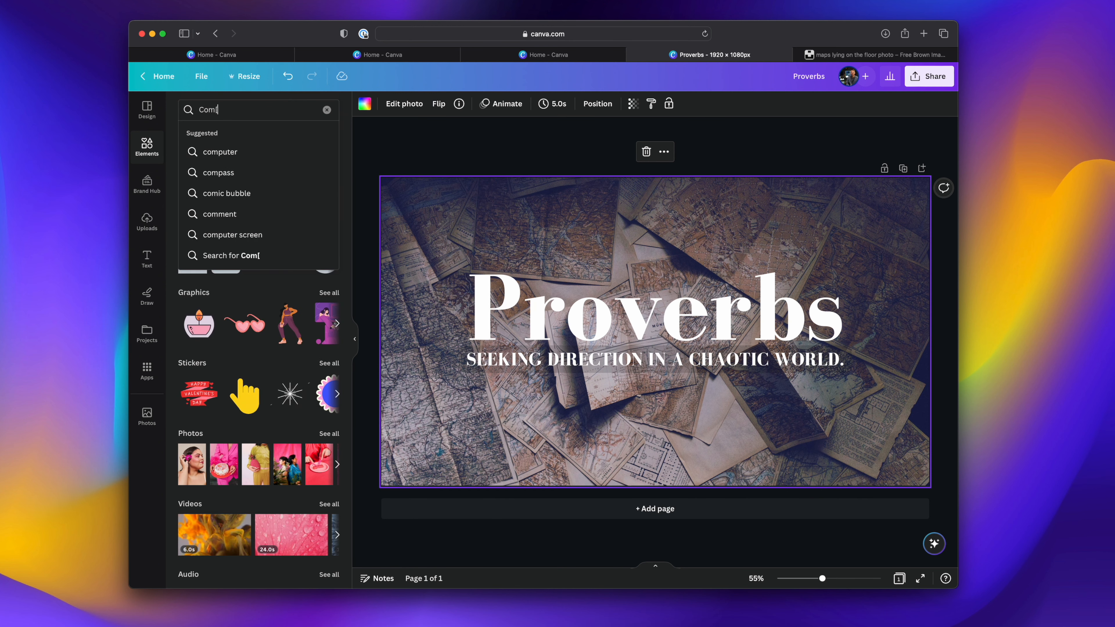
key("super+a")
type("compas")
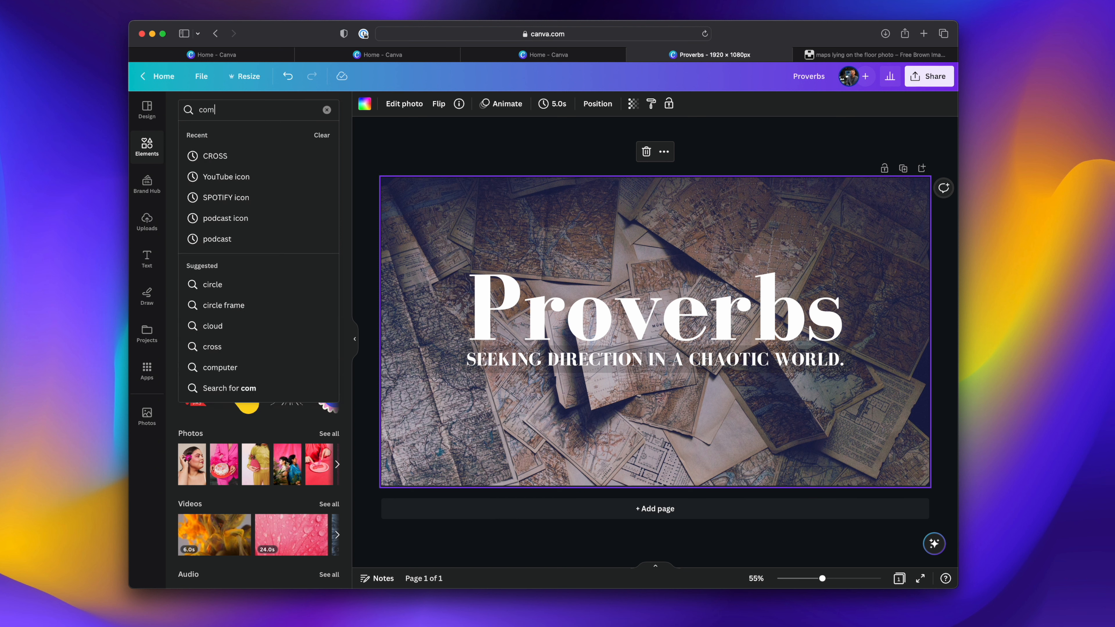